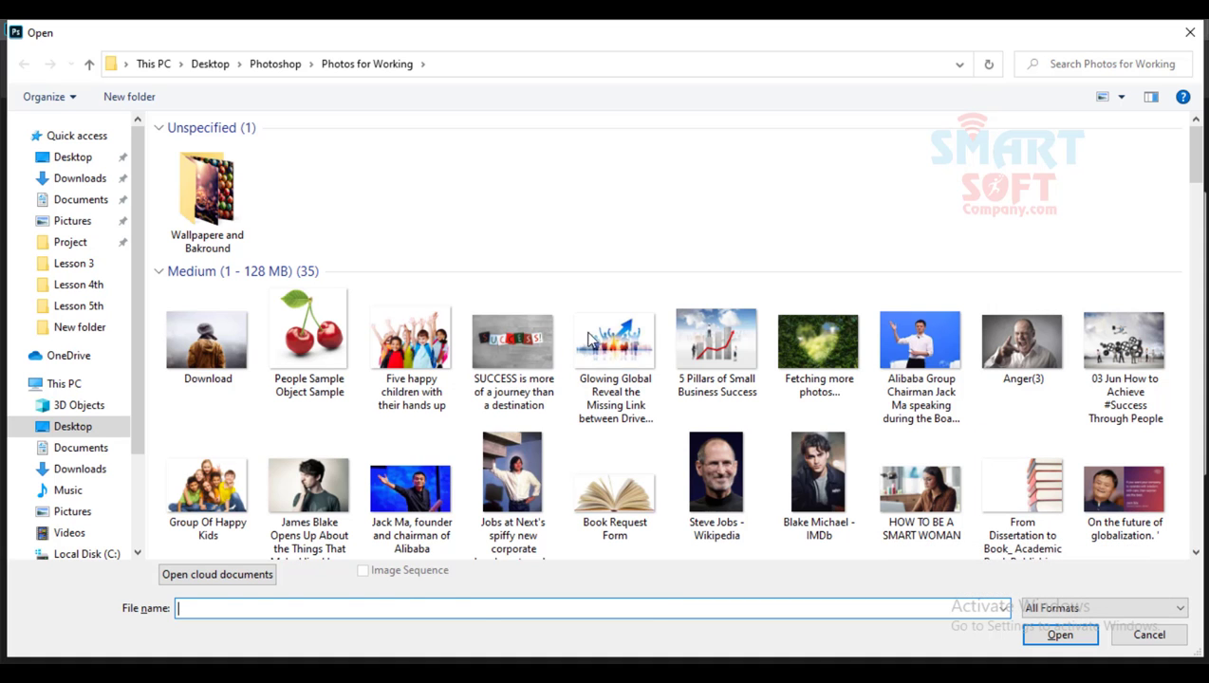
- Open the image "Glowing Global Reveal the Missing Link between Drive and Success" and collapse the History panel
left_click(600, 339)
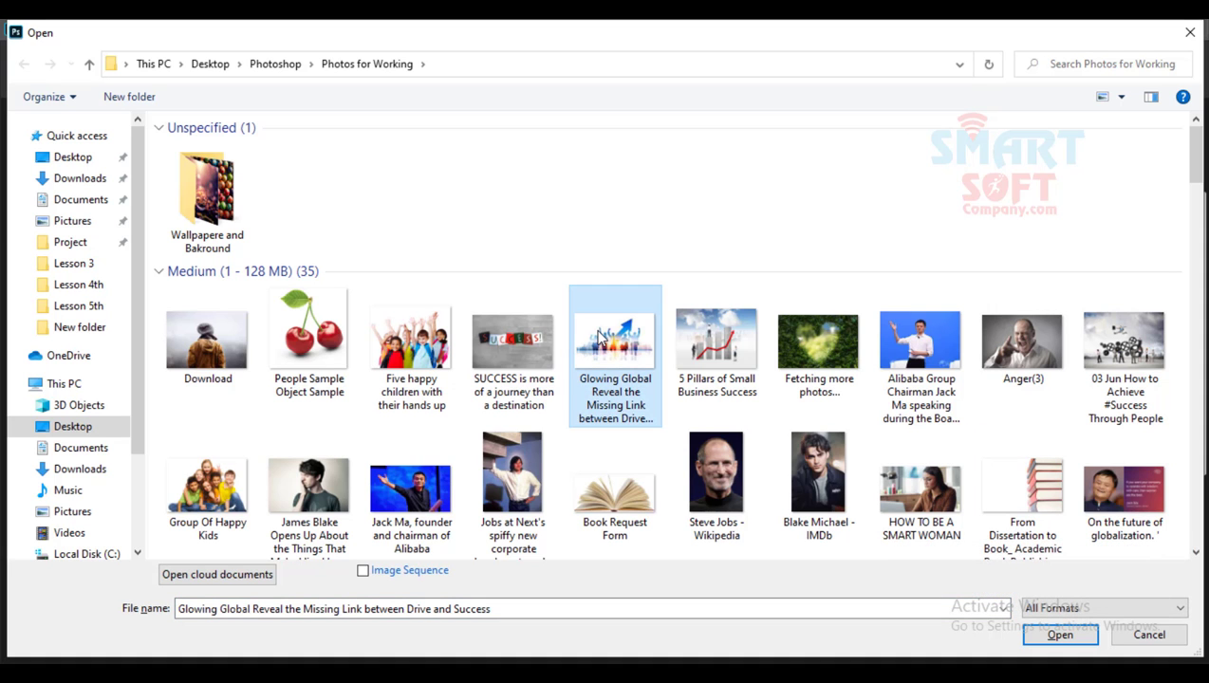
double_click(599, 340)
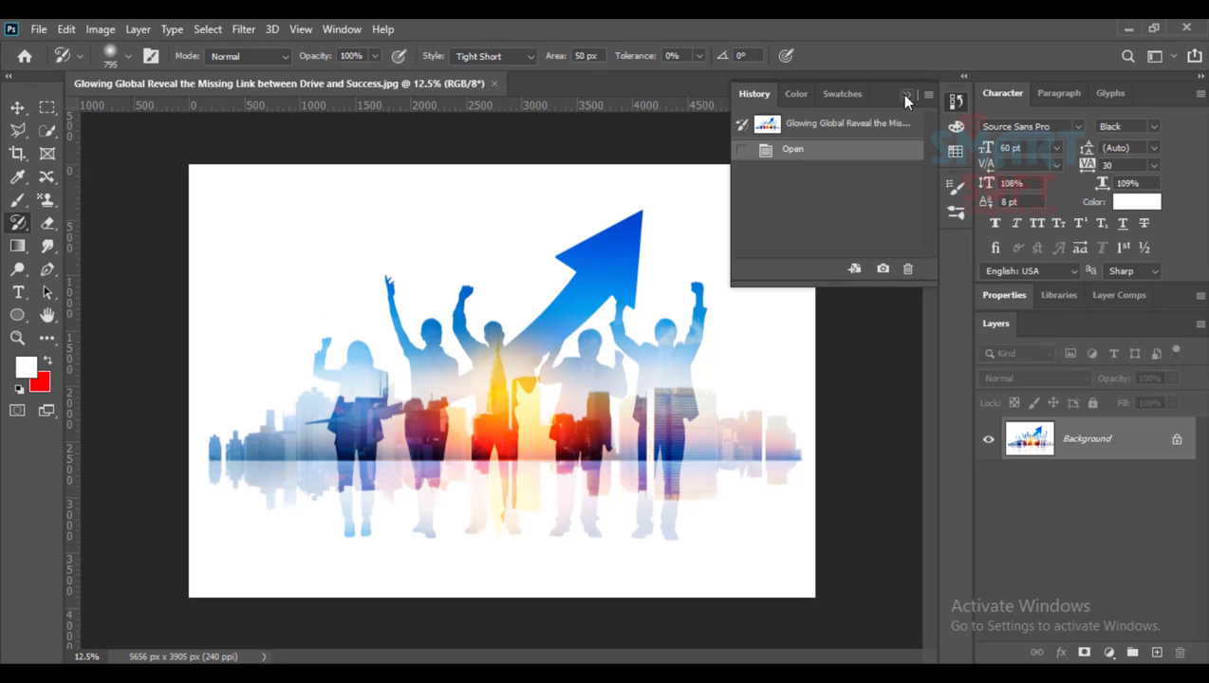
left_click(906, 96)
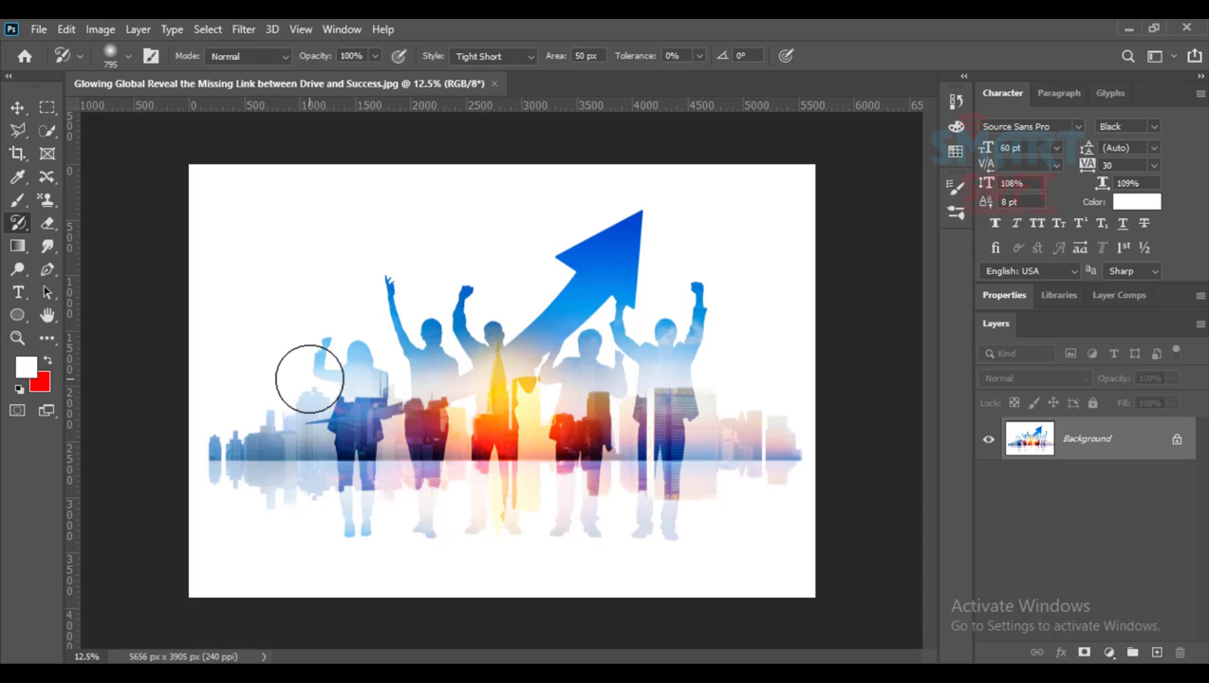
scroll(309, 377, "up", 2)
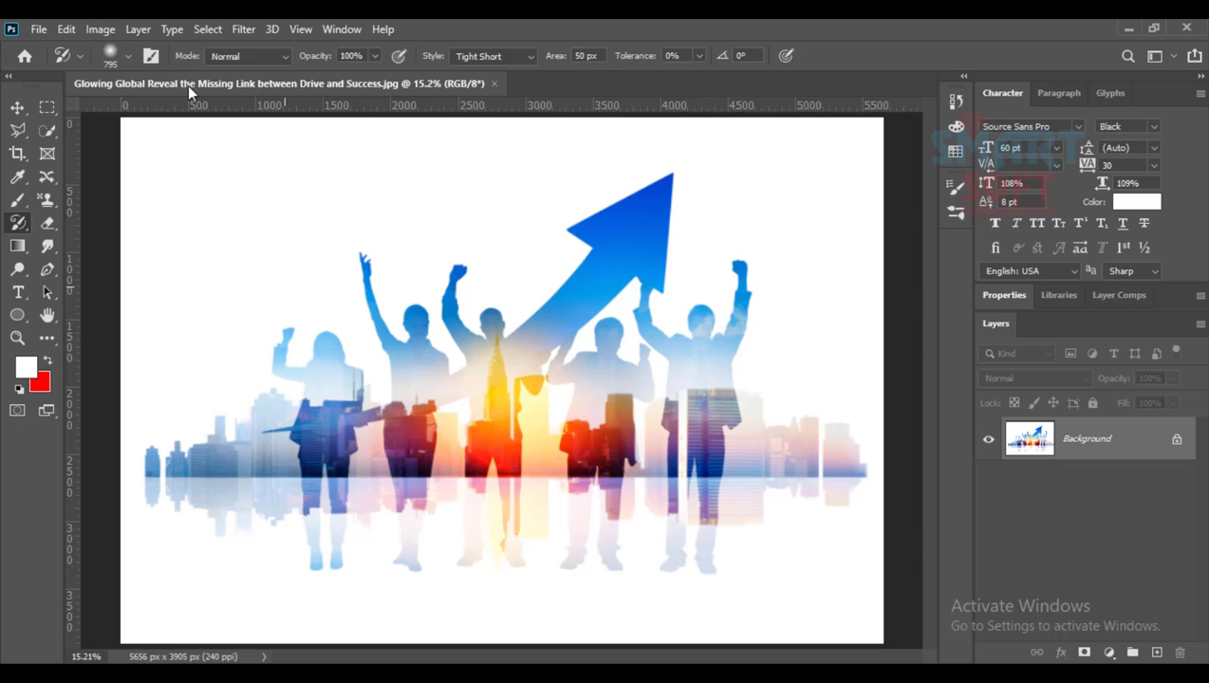
left_click(101, 29)
mouse_move(79, 36)
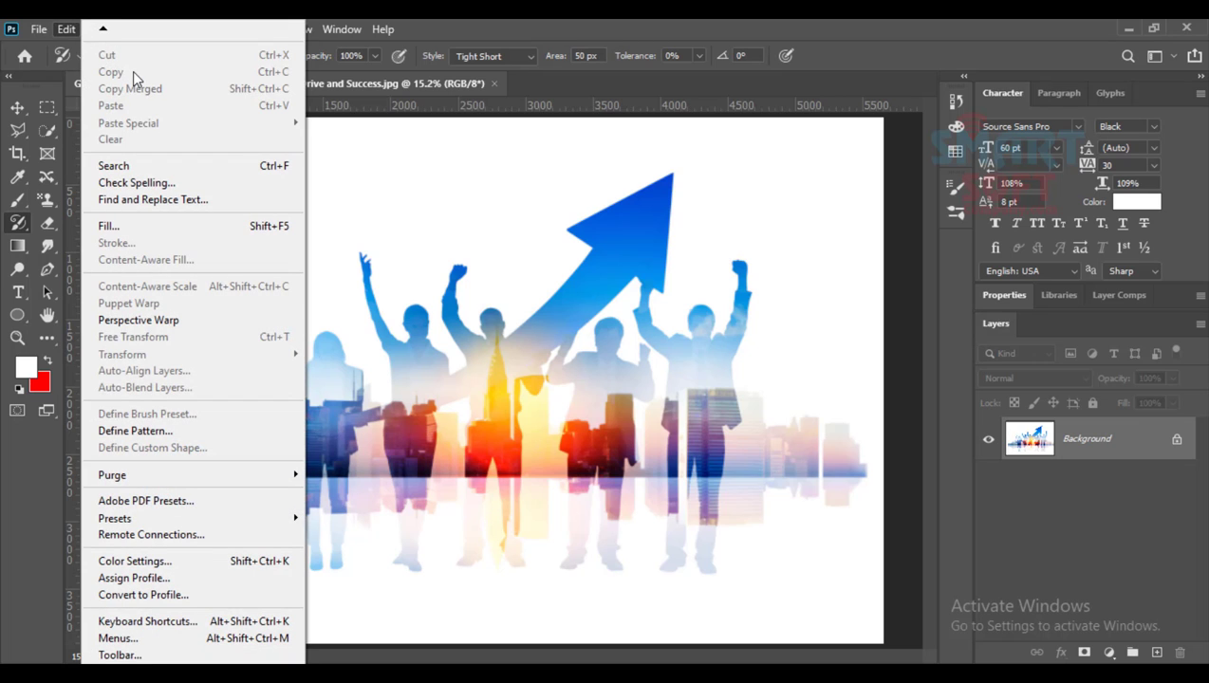
mouse_move(39, 25)
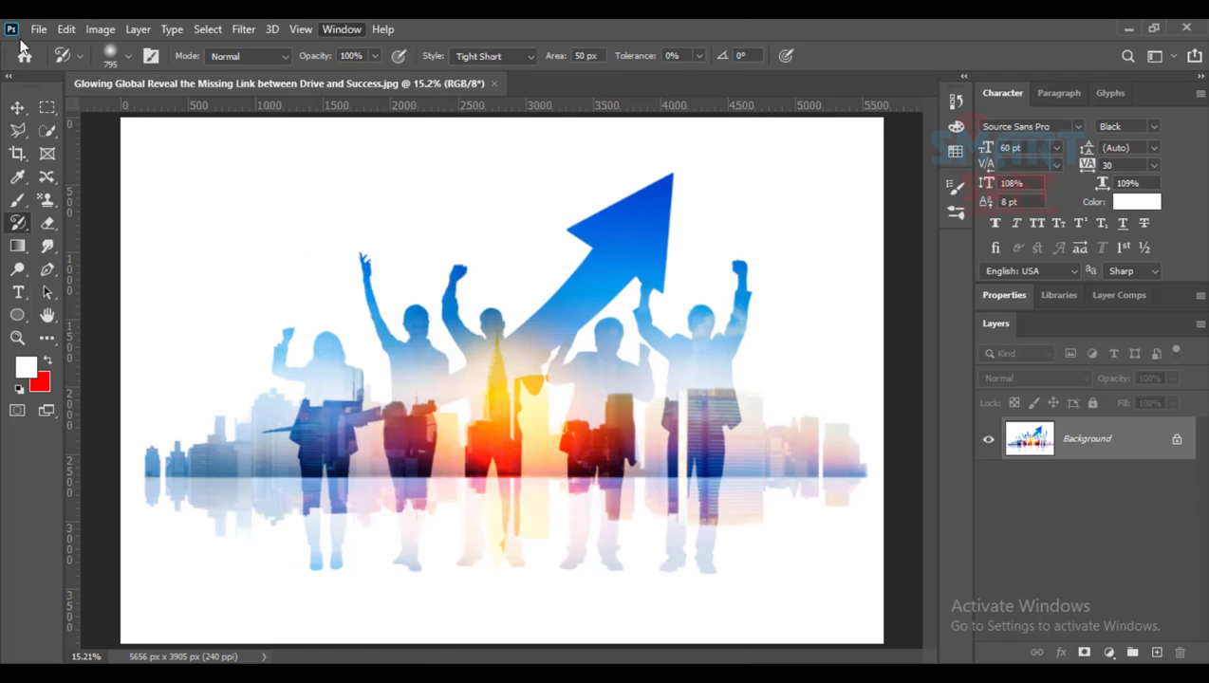
key("alt+v")
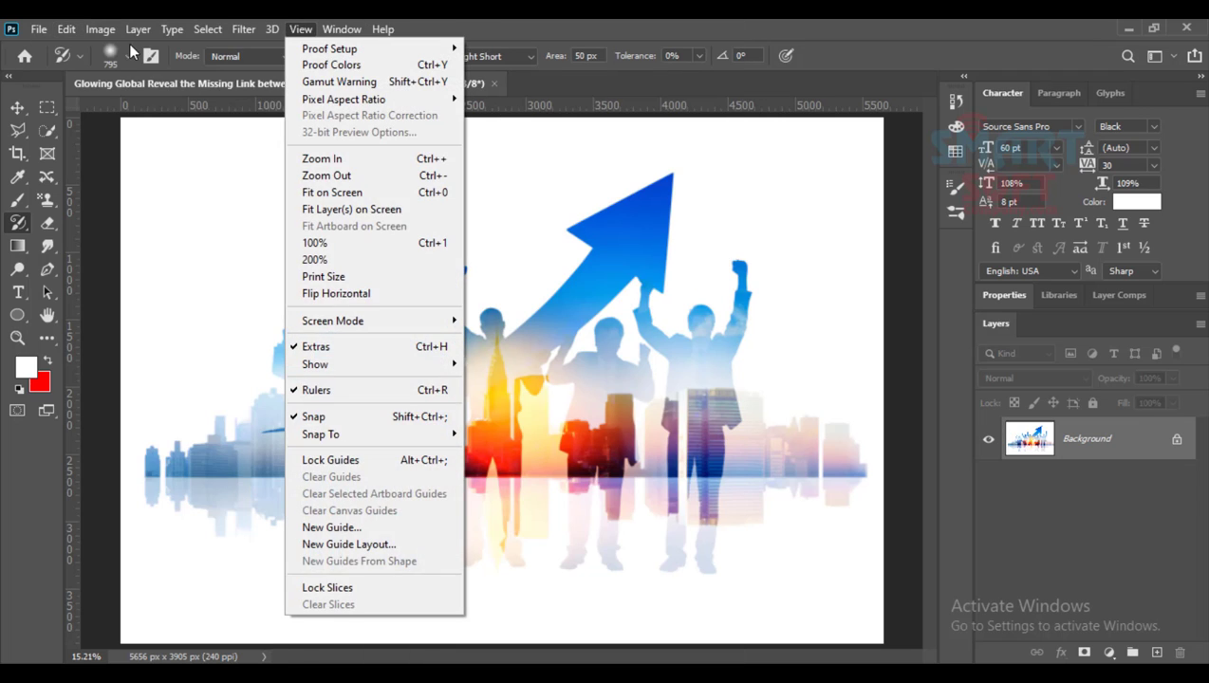
left_click(99, 33)
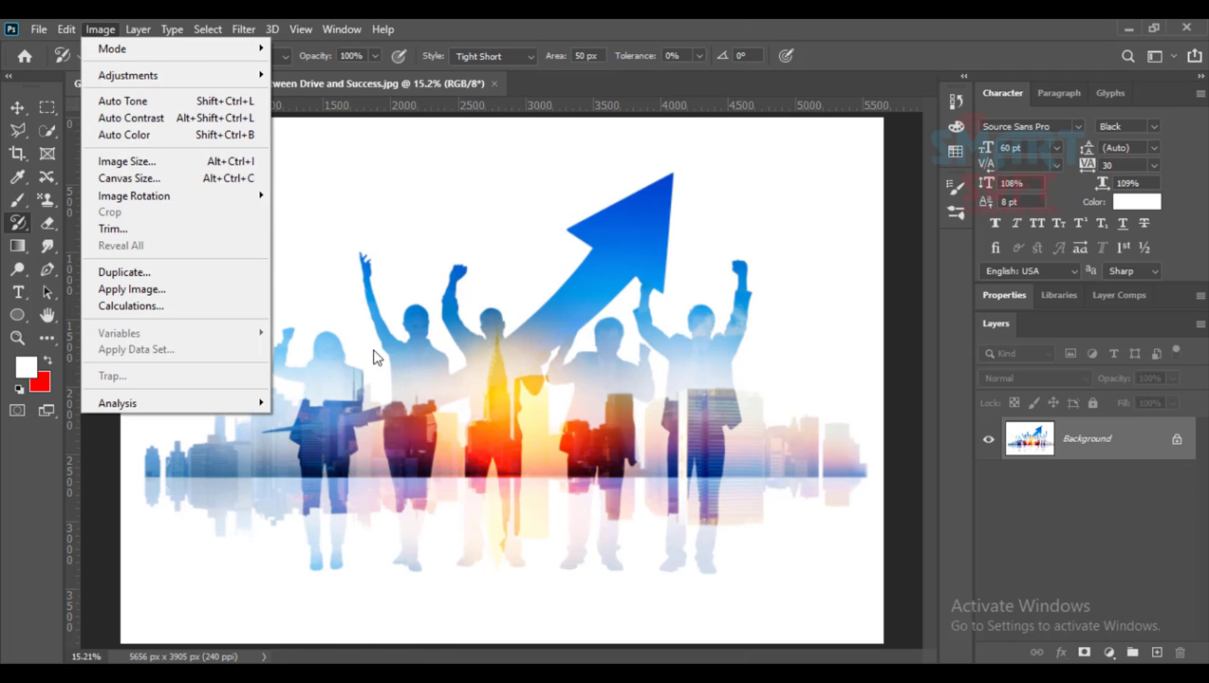
left_click(343, 308)
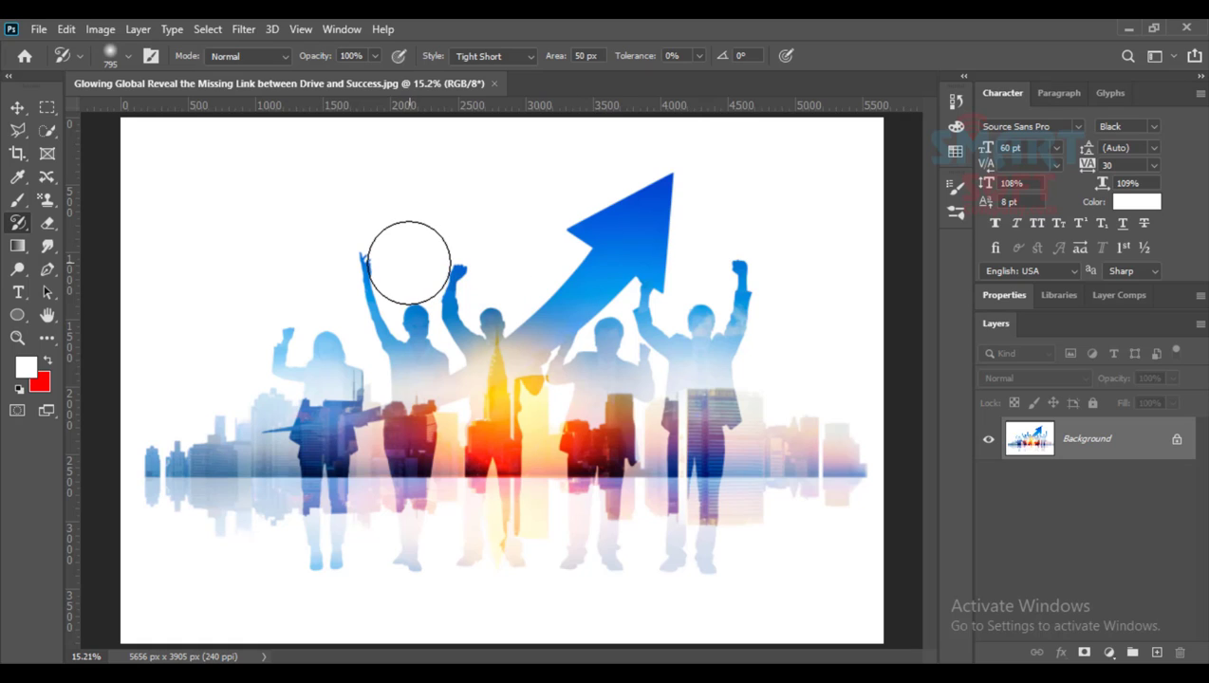
left_click(66, 29)
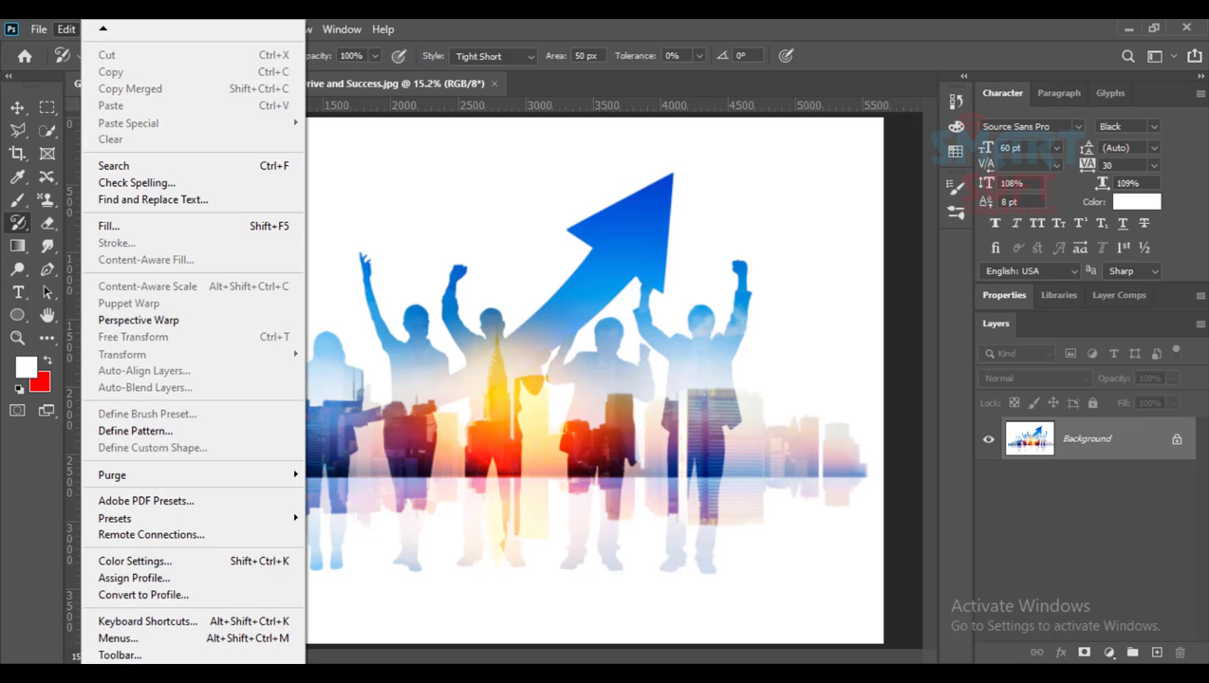
mouse_move(181, 664)
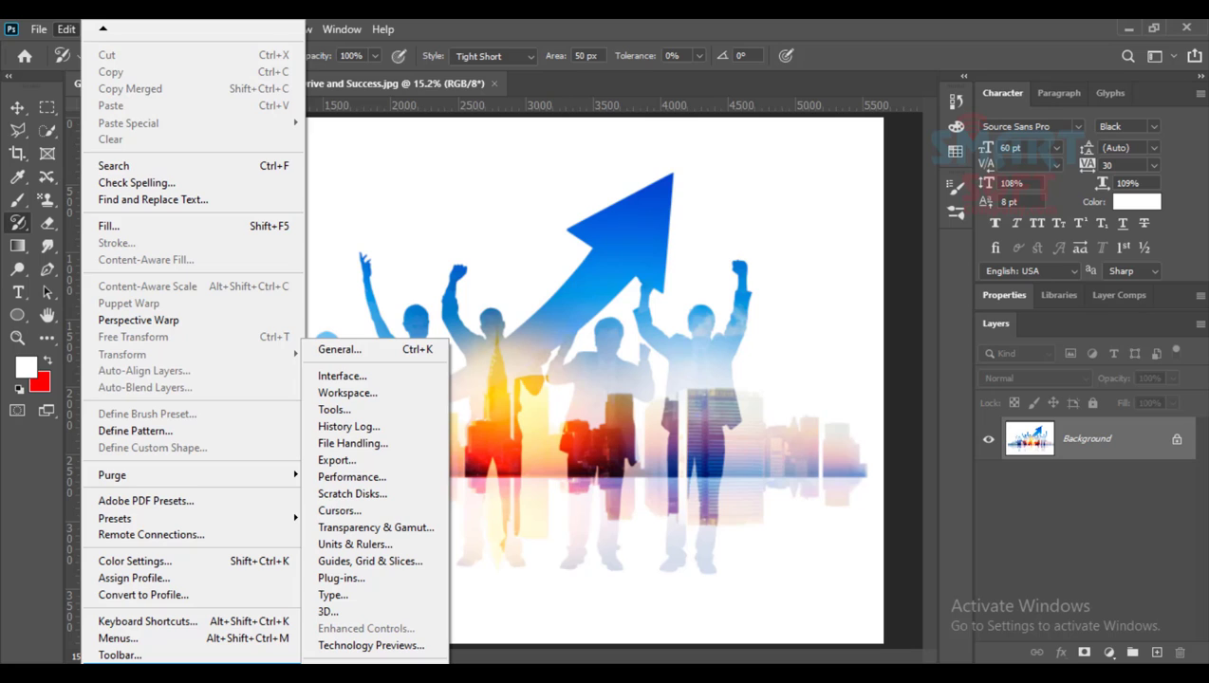
left_click(503, 28)
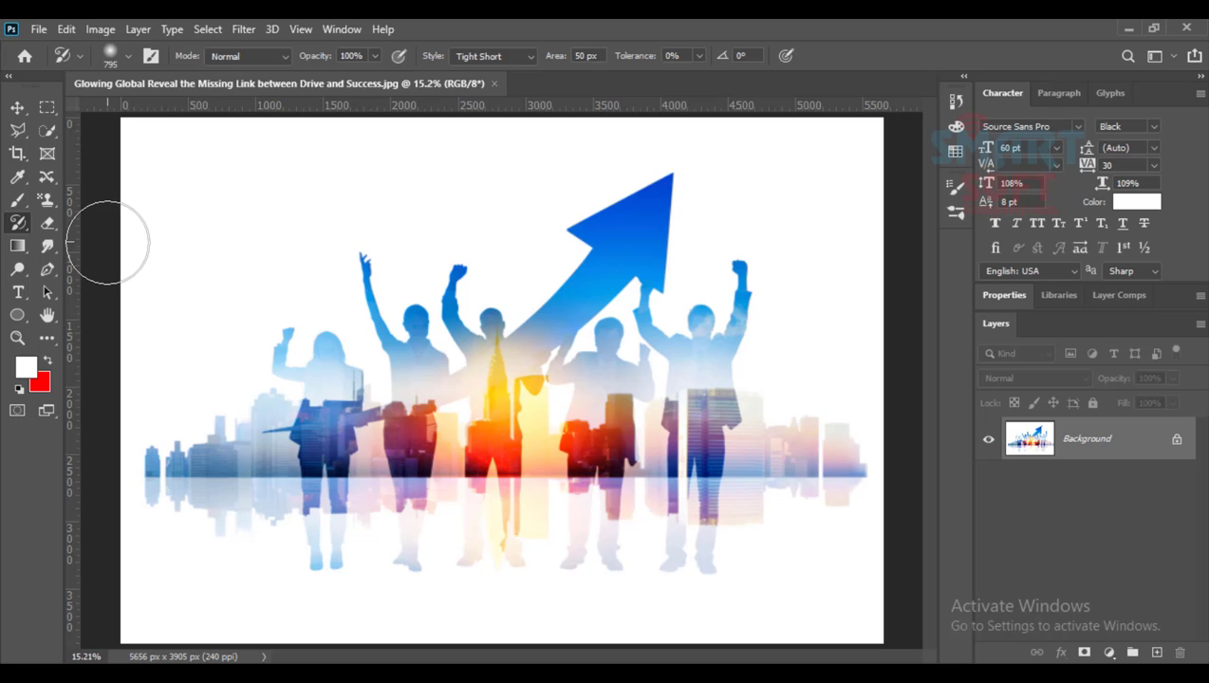
- Set up the Brush tool with red as the foreground colour and a size of about 1614 px
key("b")
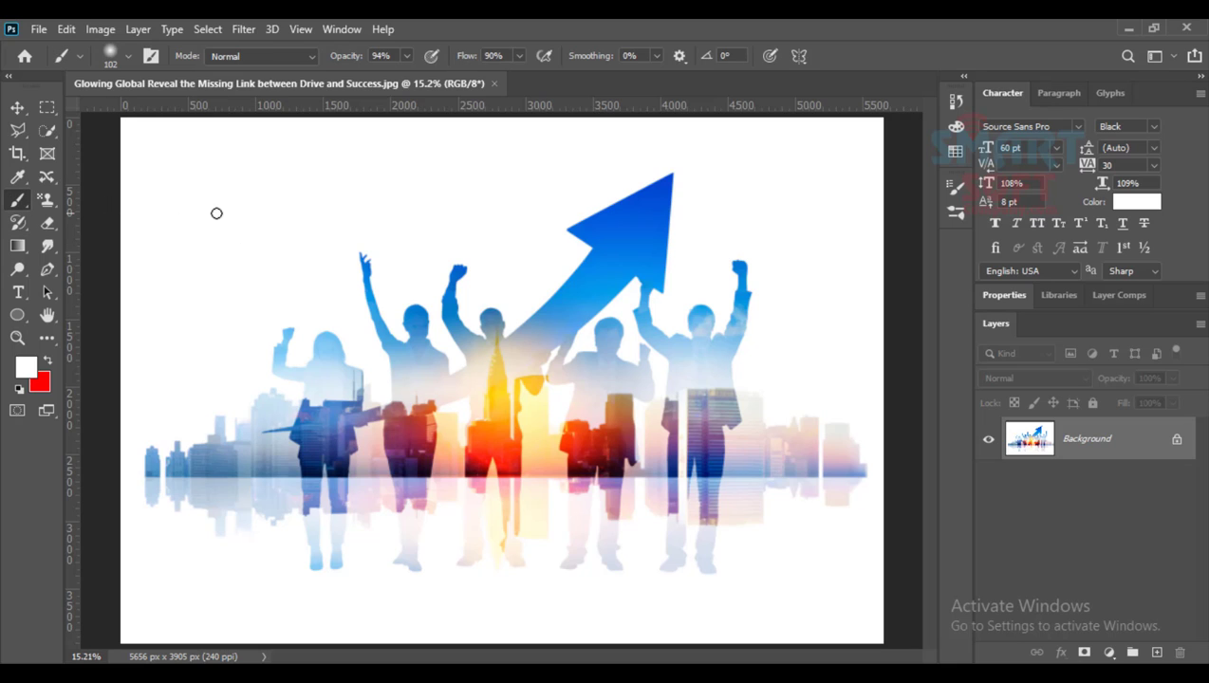
left_click(47, 361)
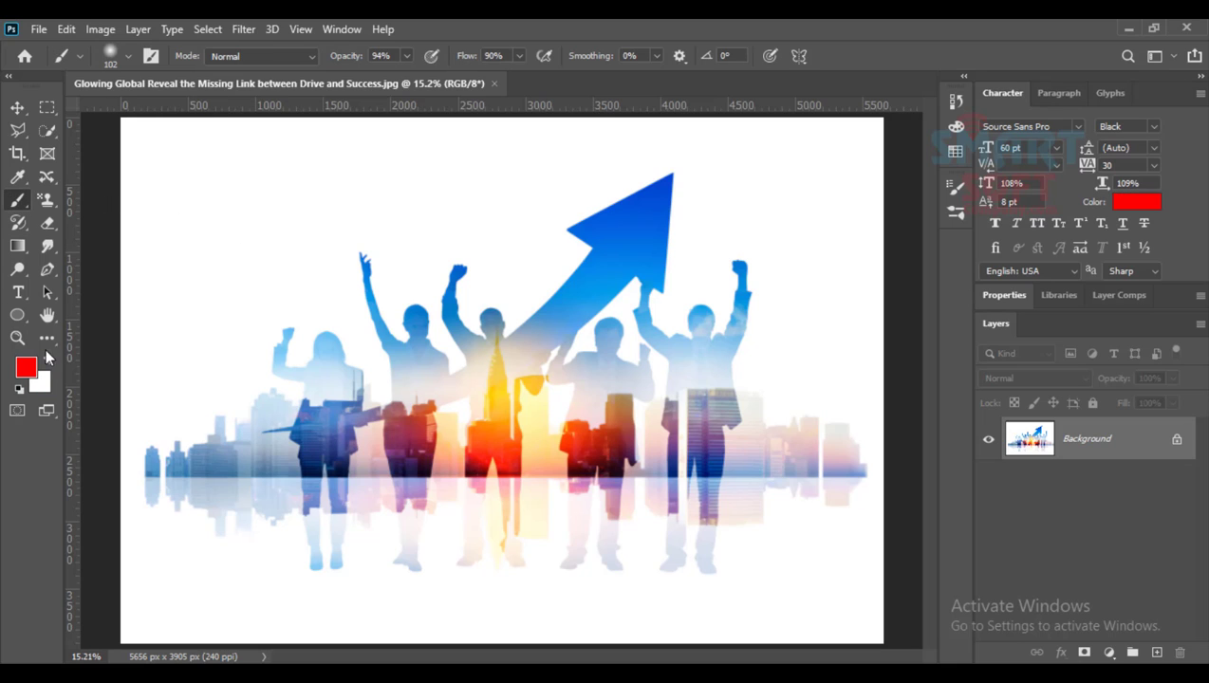
right_click(232, 249, "alt")
left_click_drag(289, 251, 338, 248)
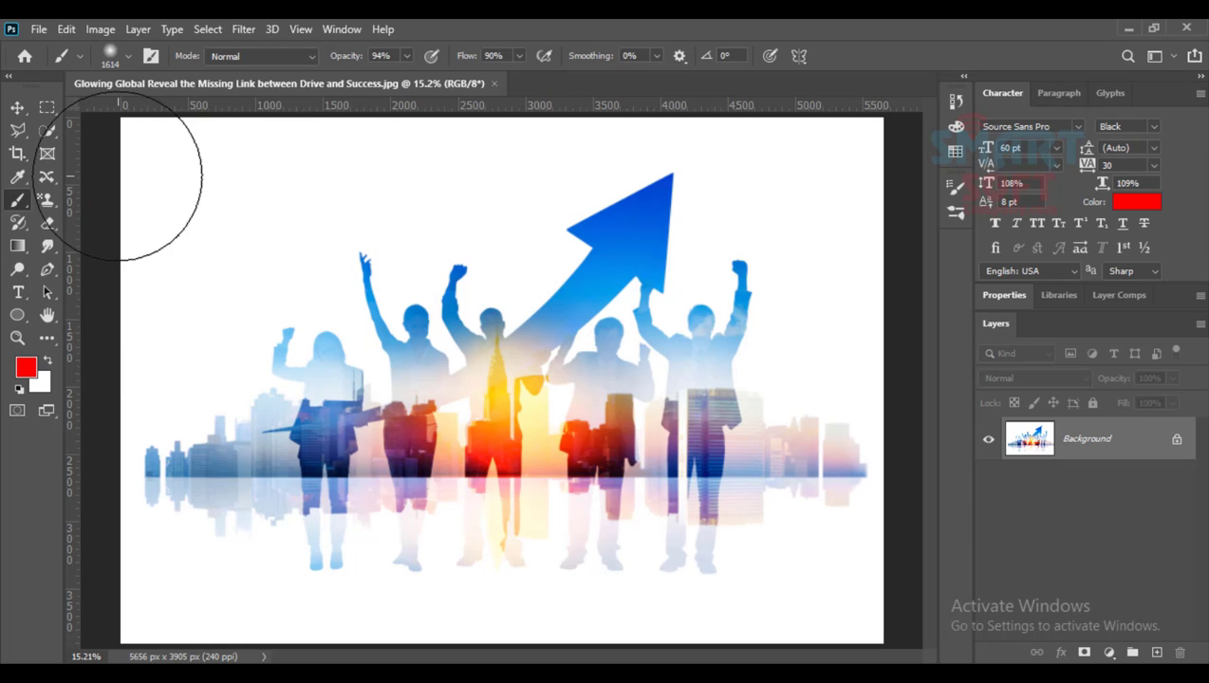
- Paint broad soft red strokes across the image's upper-left and lower-right areas, and undo both strokes
mouse_move(189, 163)
left_mouse_down()
mouse_move(378, 148)
mouse_move(579, 156)
left_mouse_up()
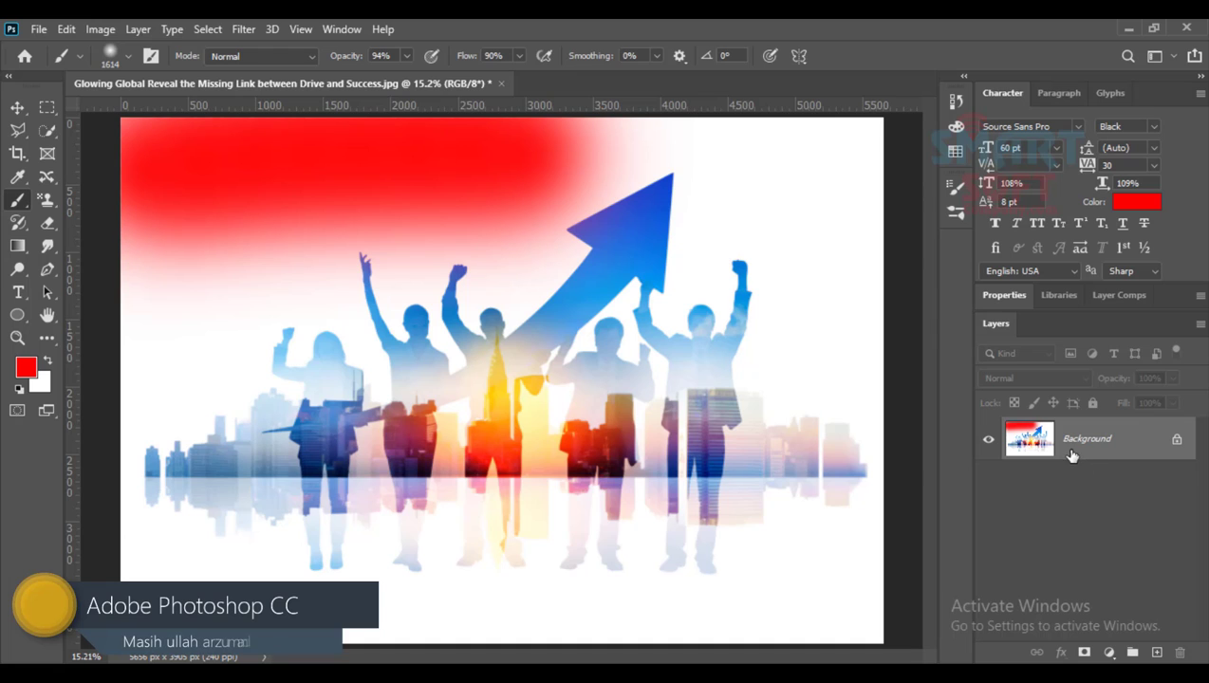
mouse_move(864, 633)
left_mouse_down()
mouse_move(540, 648)
mouse_move(436, 628)
left_mouse_up()
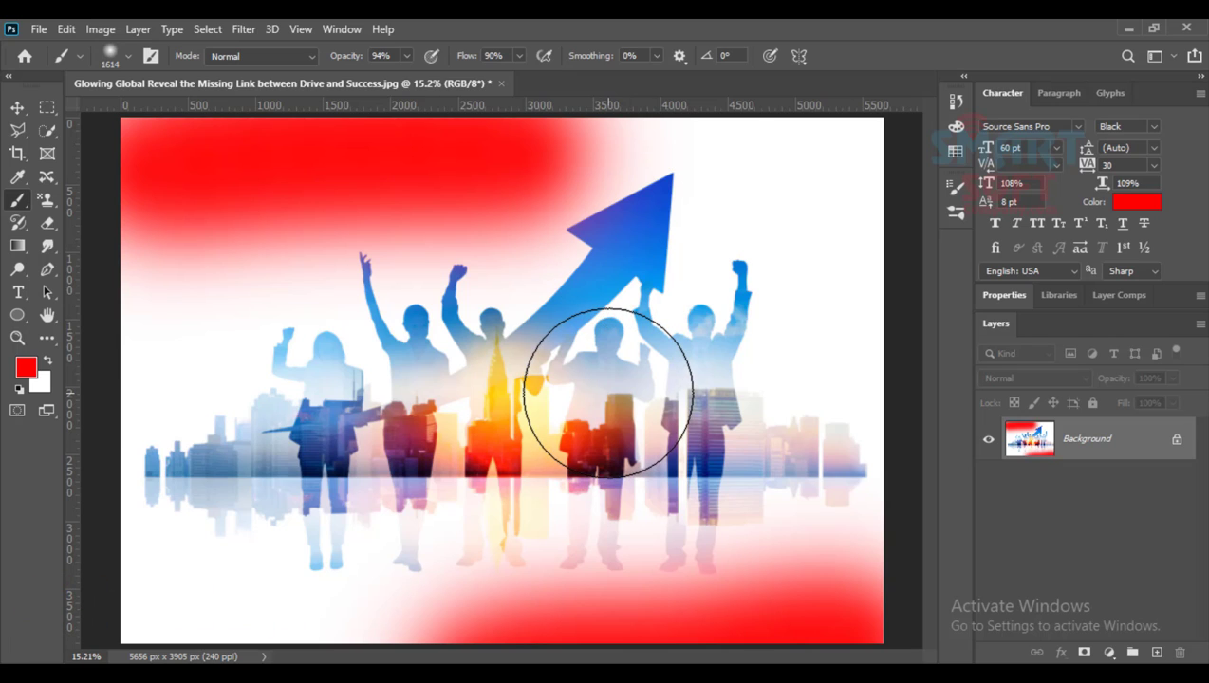
key("ctrl+z")
key("ctrl+z")
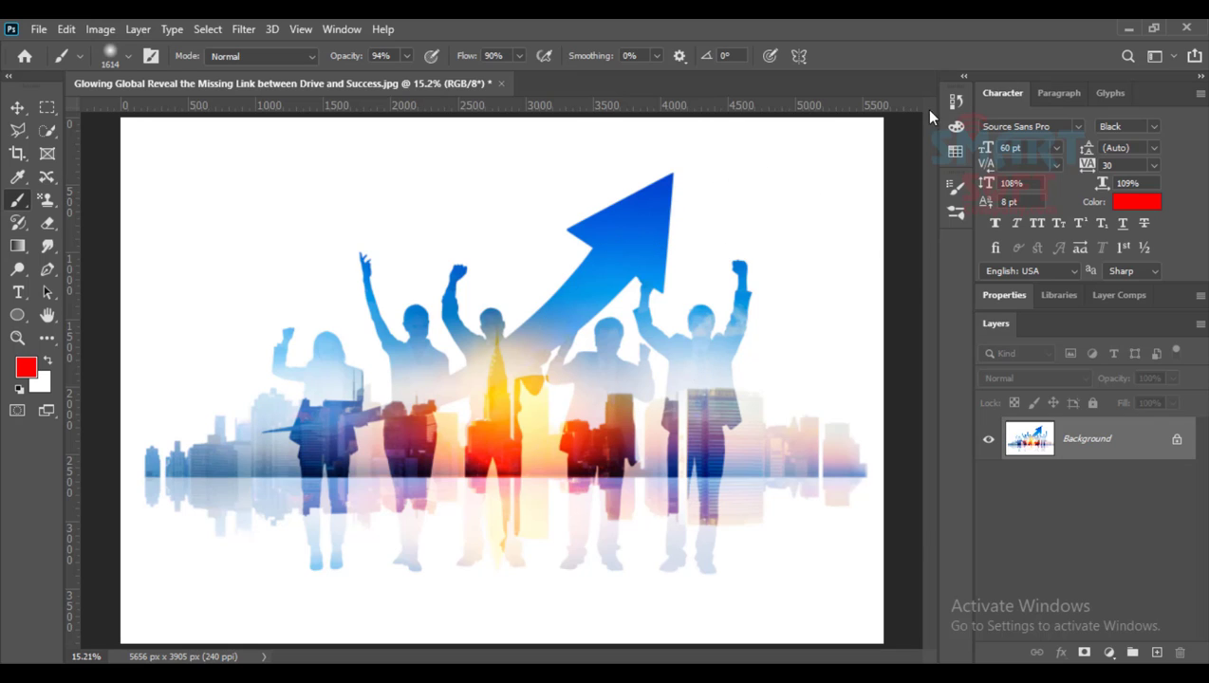
- Restore both red strokes by returning to the last Brush Tool state in the document history
left_click(955, 101)
left_click(787, 191)
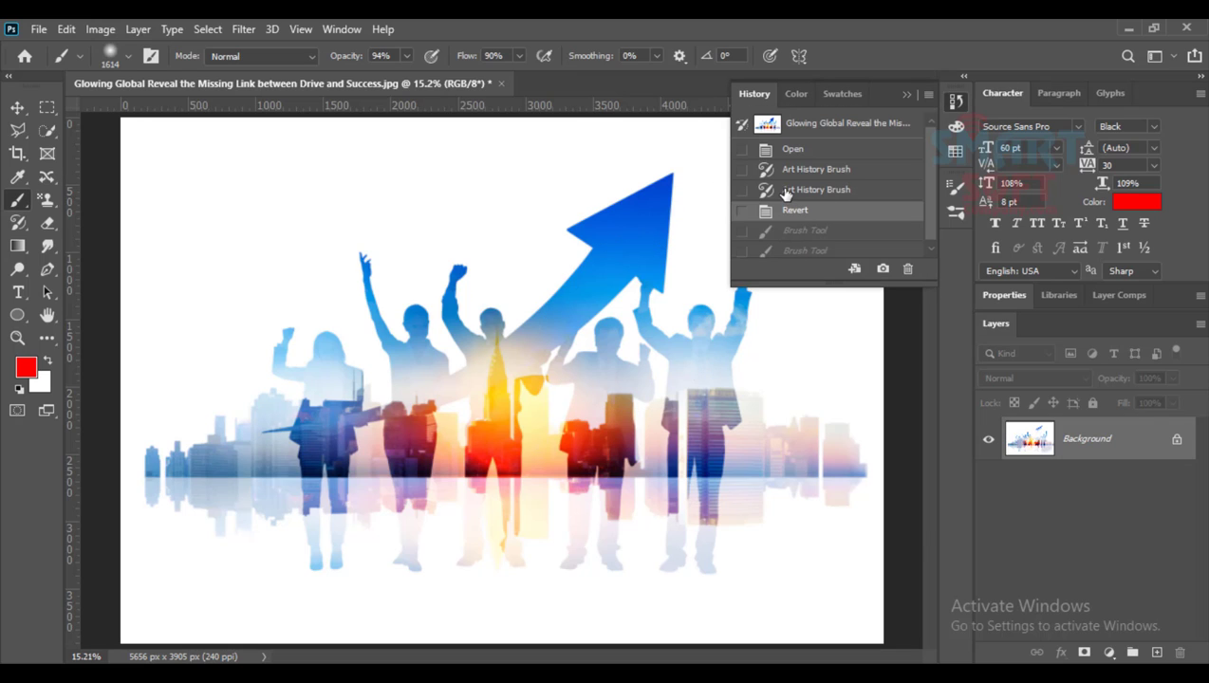
left_click(807, 249)
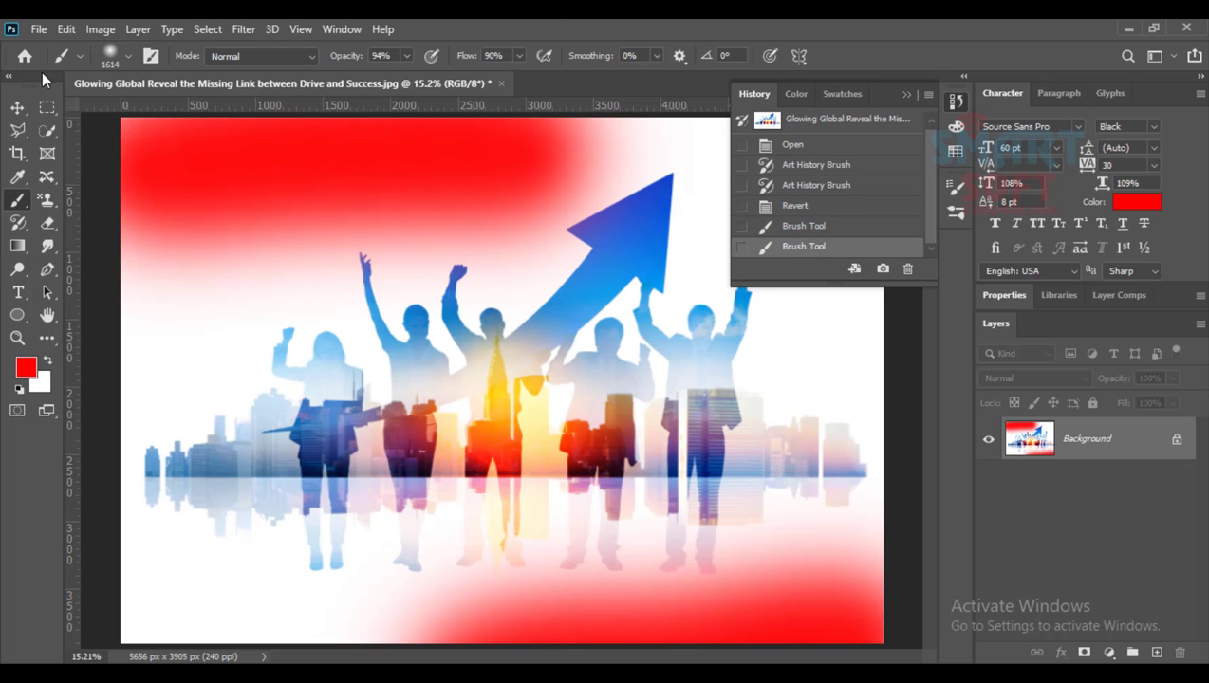
- Undo the two restored brush strokes, back to the Revert state
left_click(102, 29)
mouse_move(72, 30)
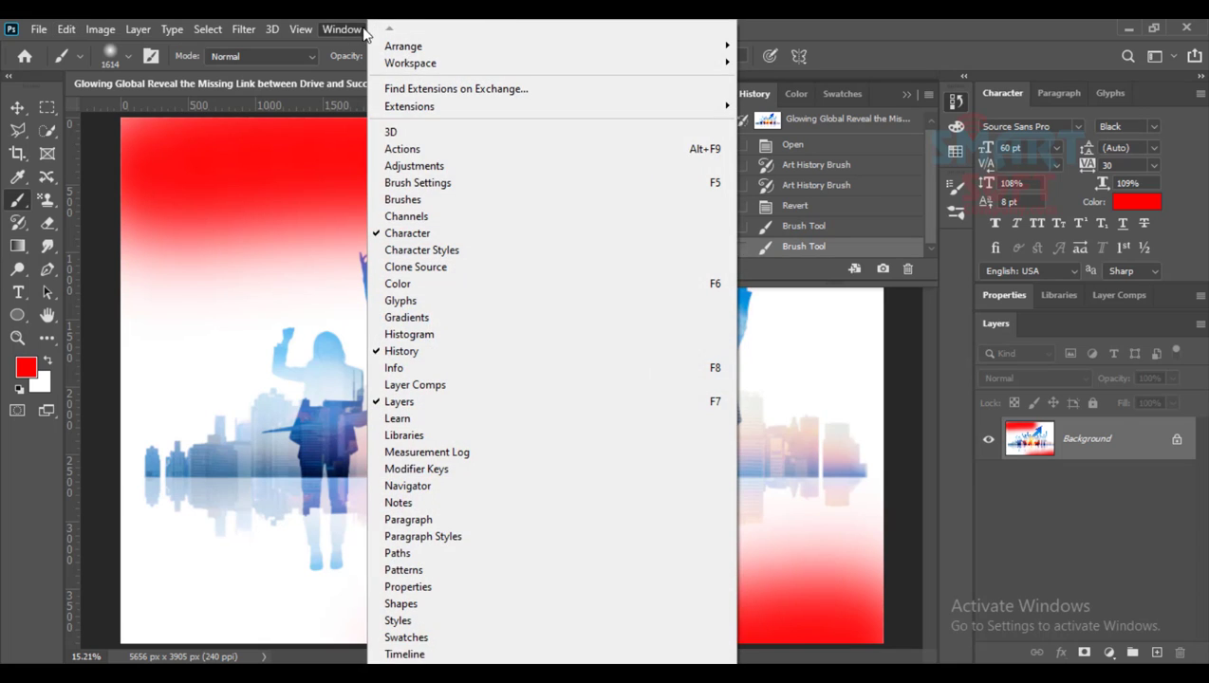
left_click(776, 21)
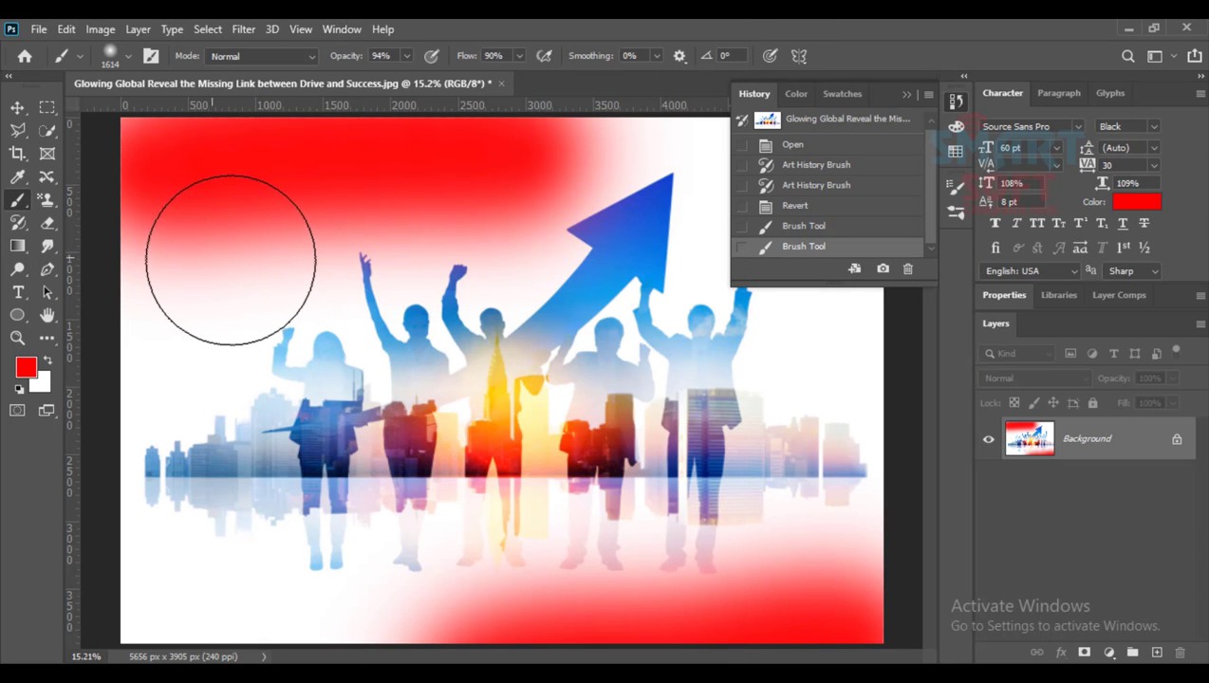
left_click(102, 29)
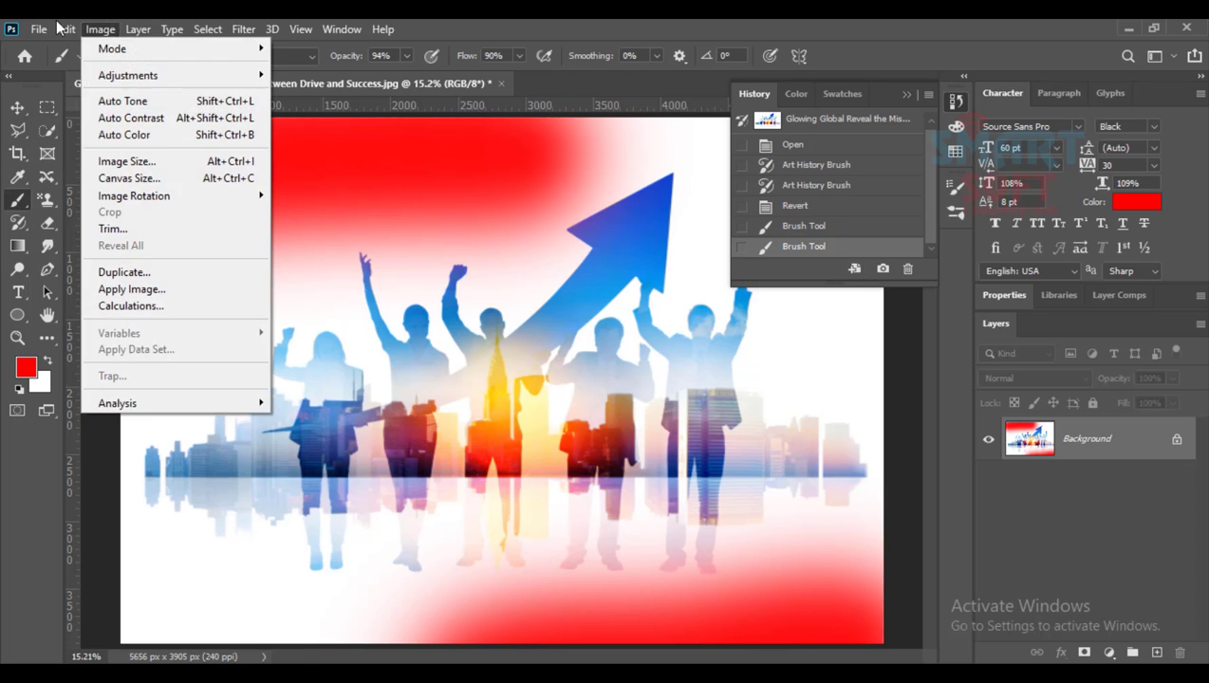
left_click(107, 45)
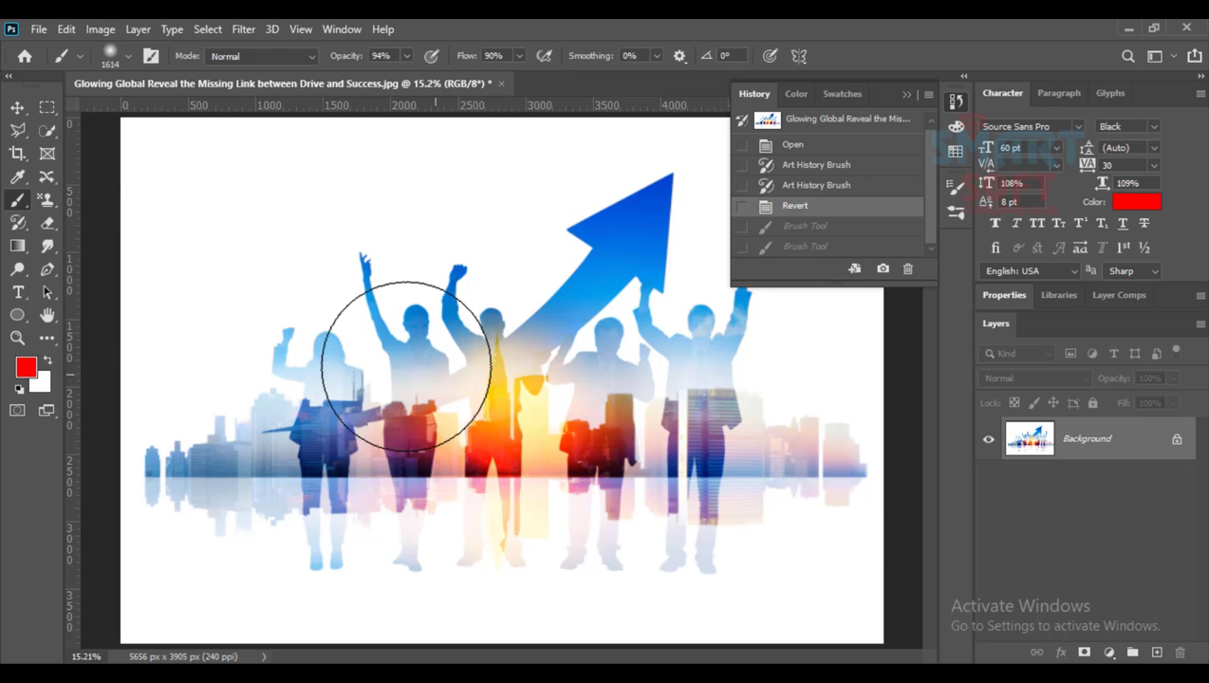
- Add red 60 pt placeholder text "Lorem Ipsum" above the figures and move it down to their feet
key("t")
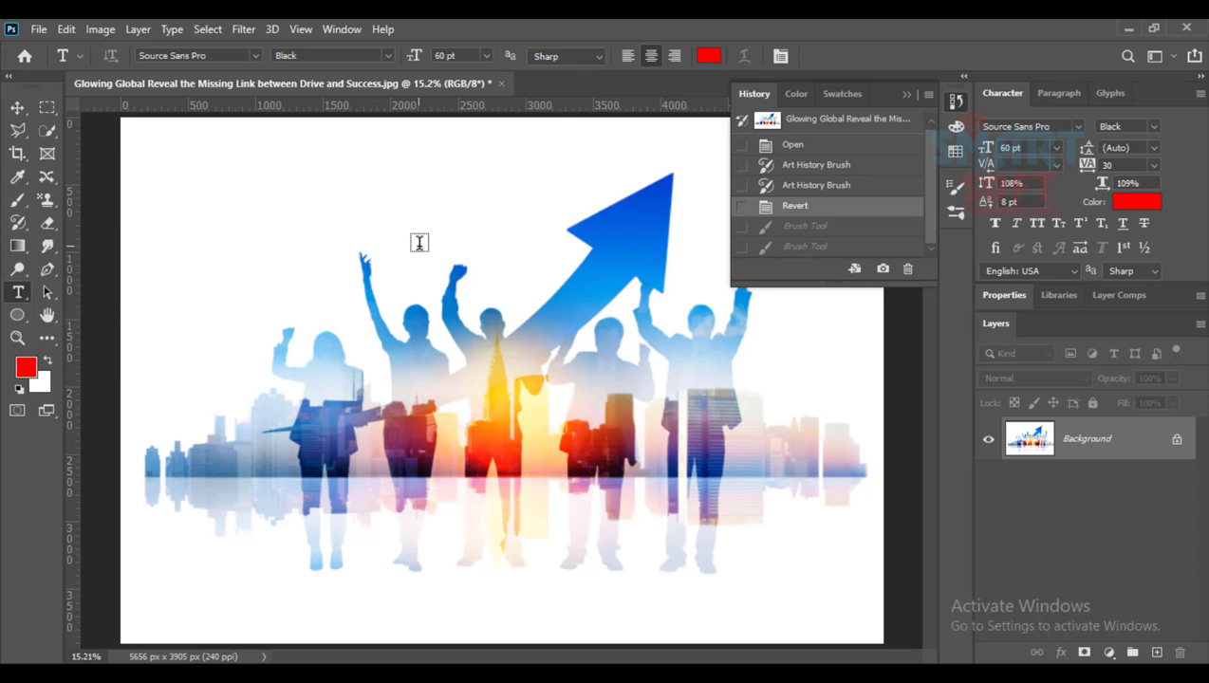
left_click(489, 373)
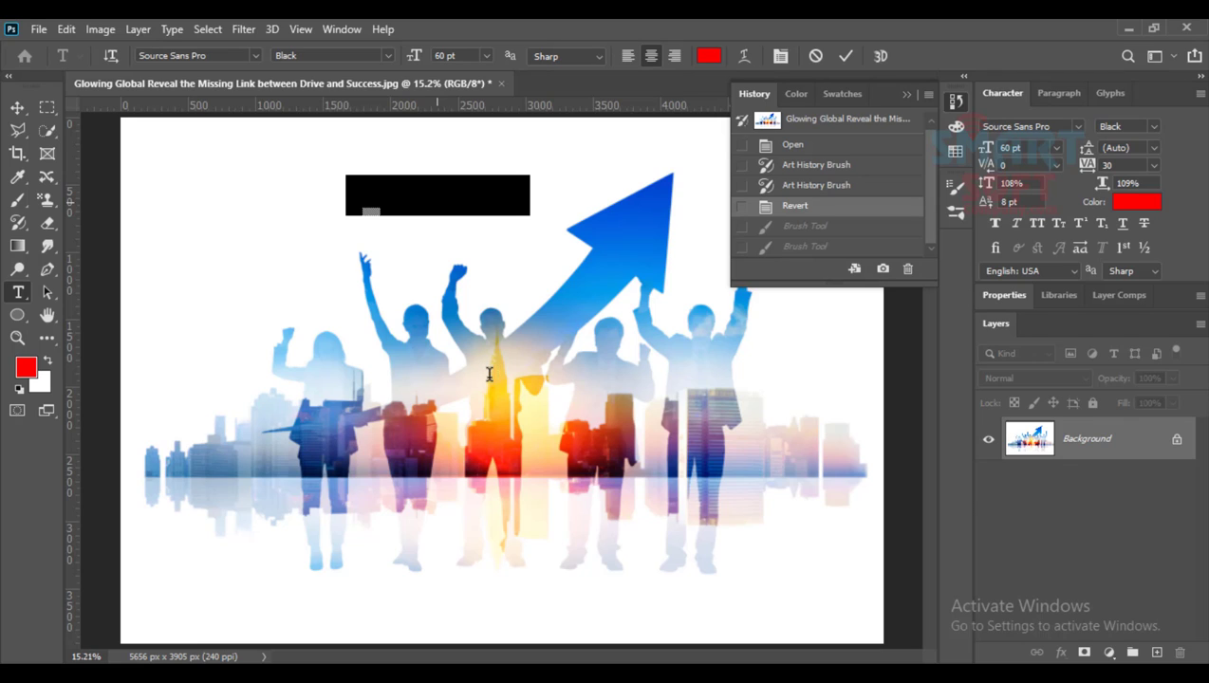
left_click(18, 107)
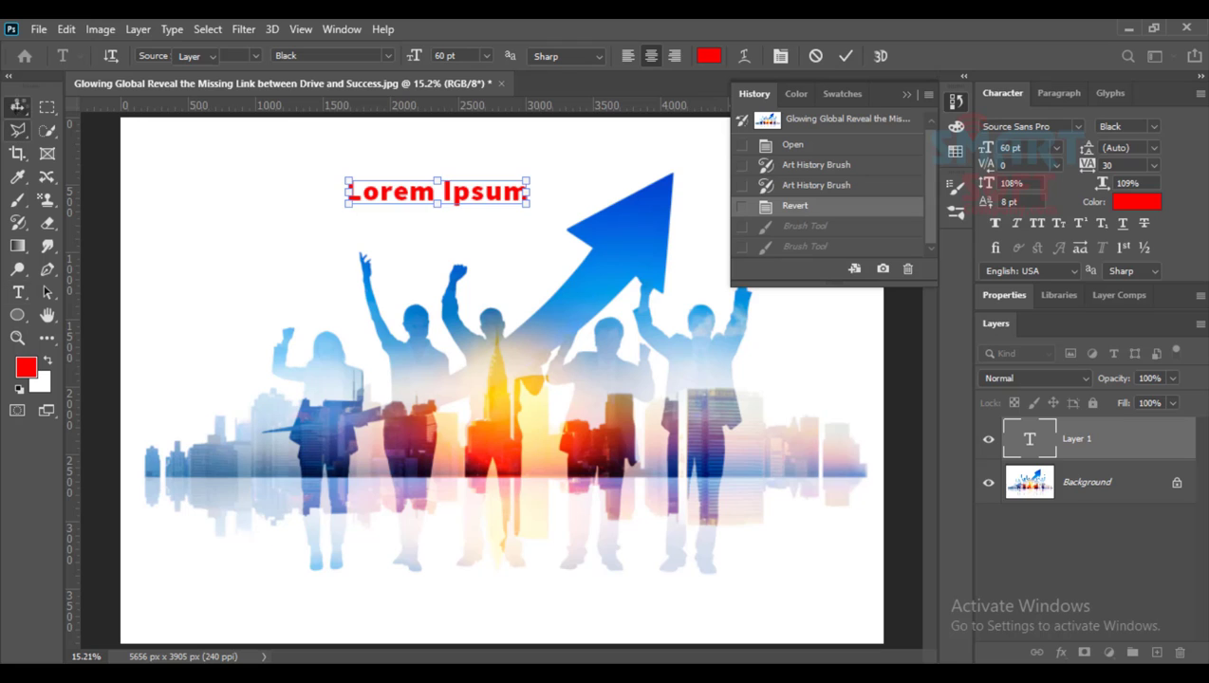
left_click_drag(467, 197, 550, 532)
- Scale the Lorem Ipsum text about its centre to about 192% width and 316% height
left_click(617, 550)
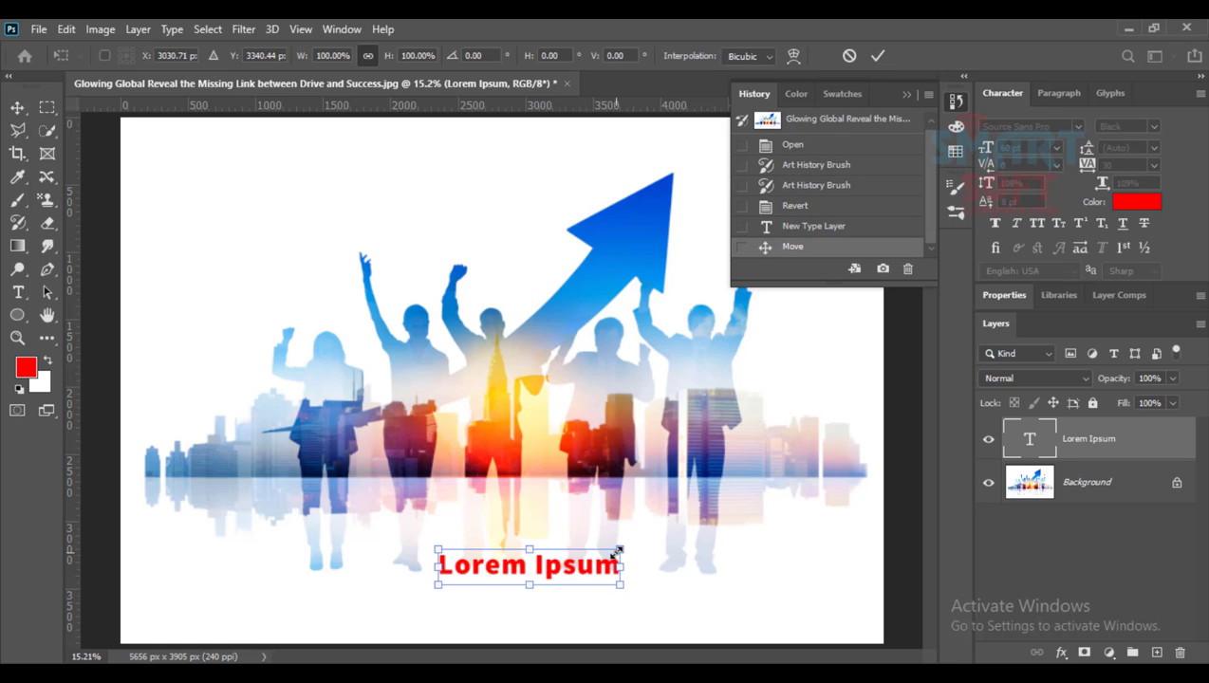
left_click_drag(617, 550, 703, 510)
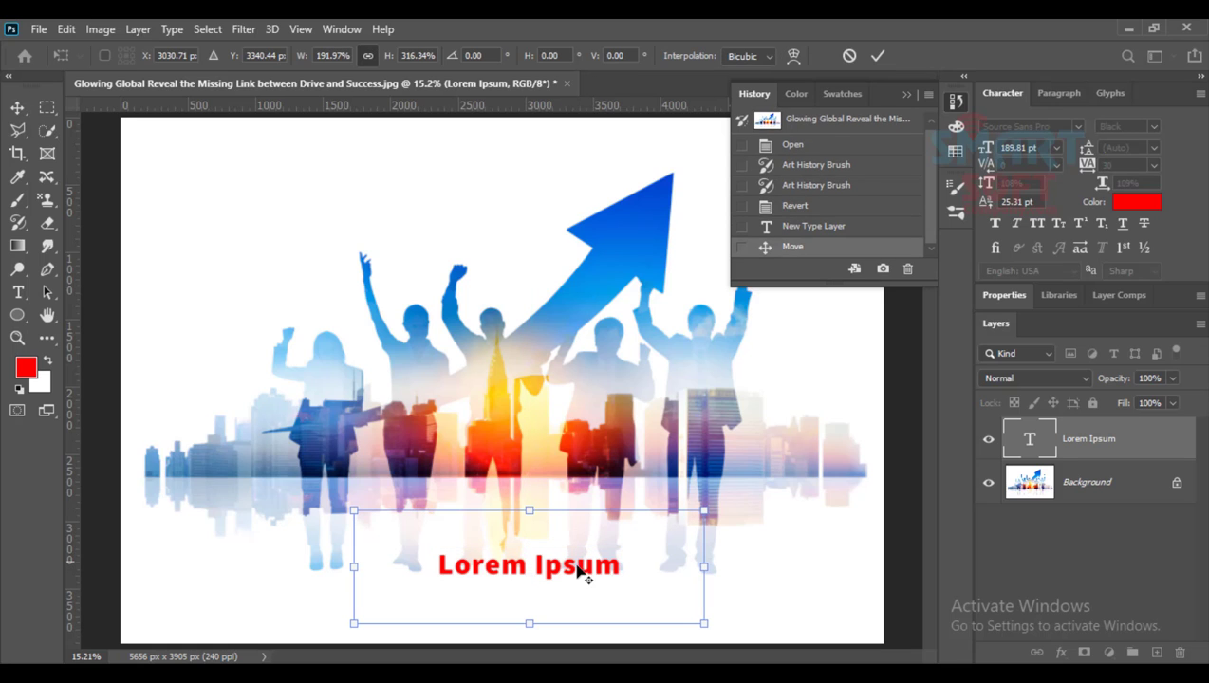
key("Return")
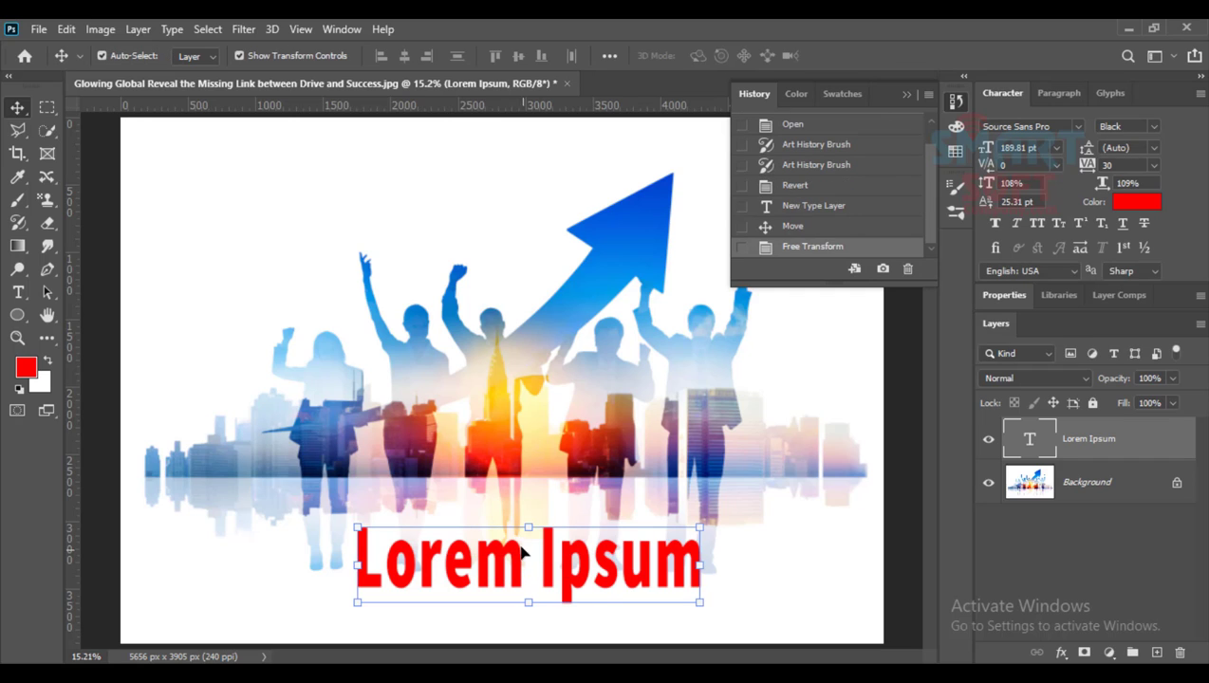
- Move the Lorem Ipsum text up over the skyline and enlarge it proportionally to about 274 pt
left_click_drag(520, 553, 547, 425)
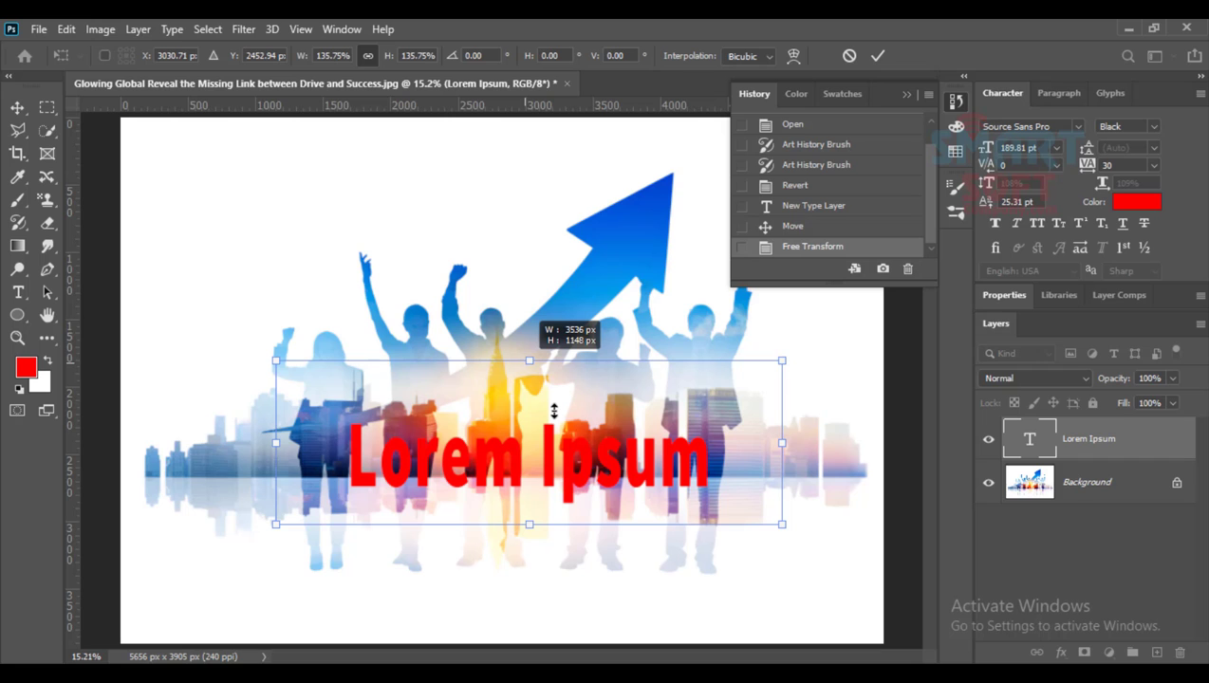
left_click_drag(554, 410, 588, 460)
key("Return")
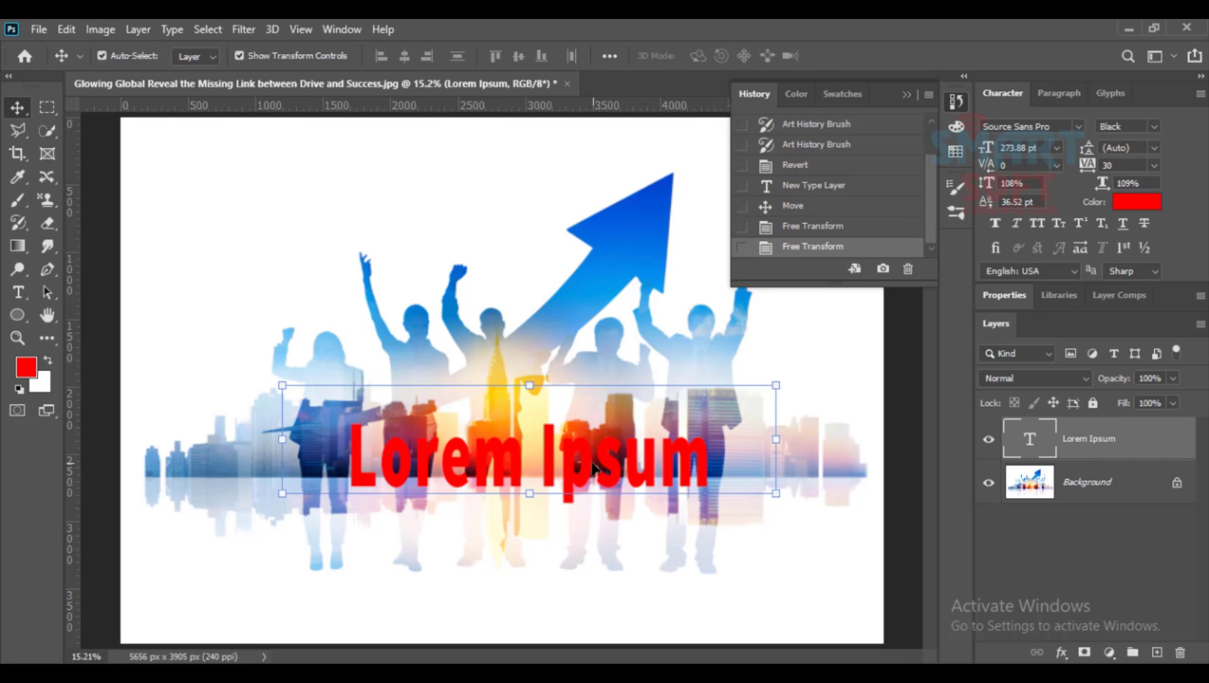
- Commit the Lorem Ipsum text layer and move the text down over the figures' legs, below the skyline
key("t")
left_click(588, 516)
left_click(17, 109)
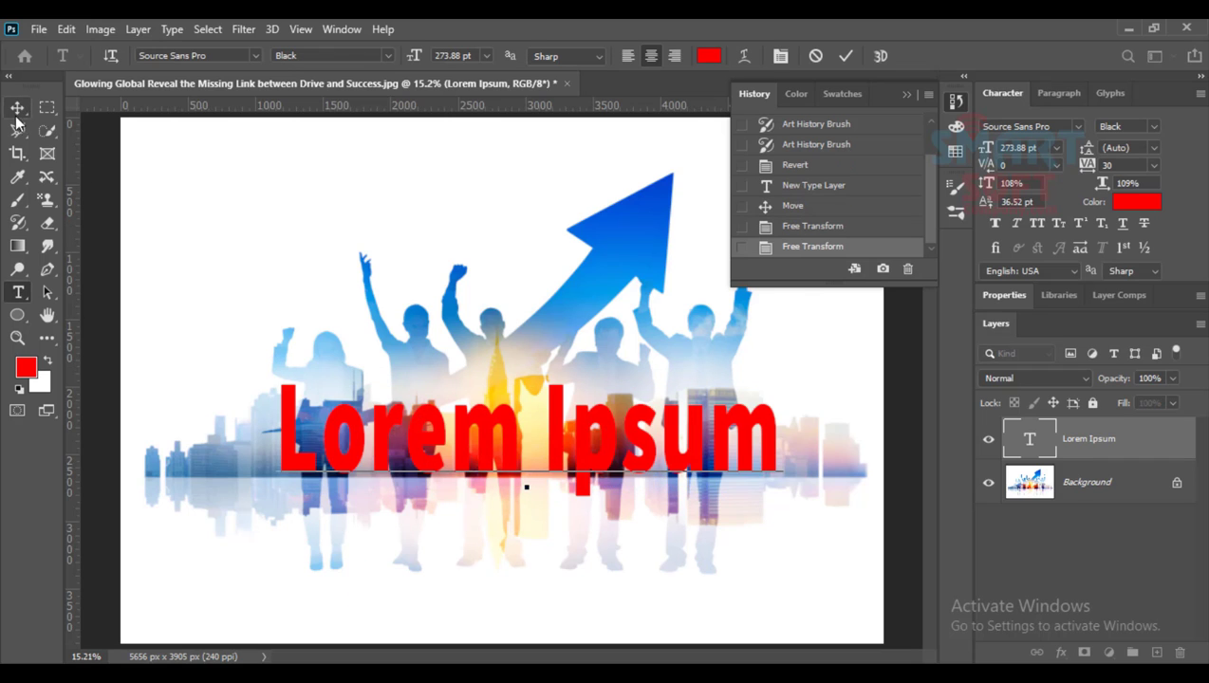
left_click_drag(575, 465, 573, 587)
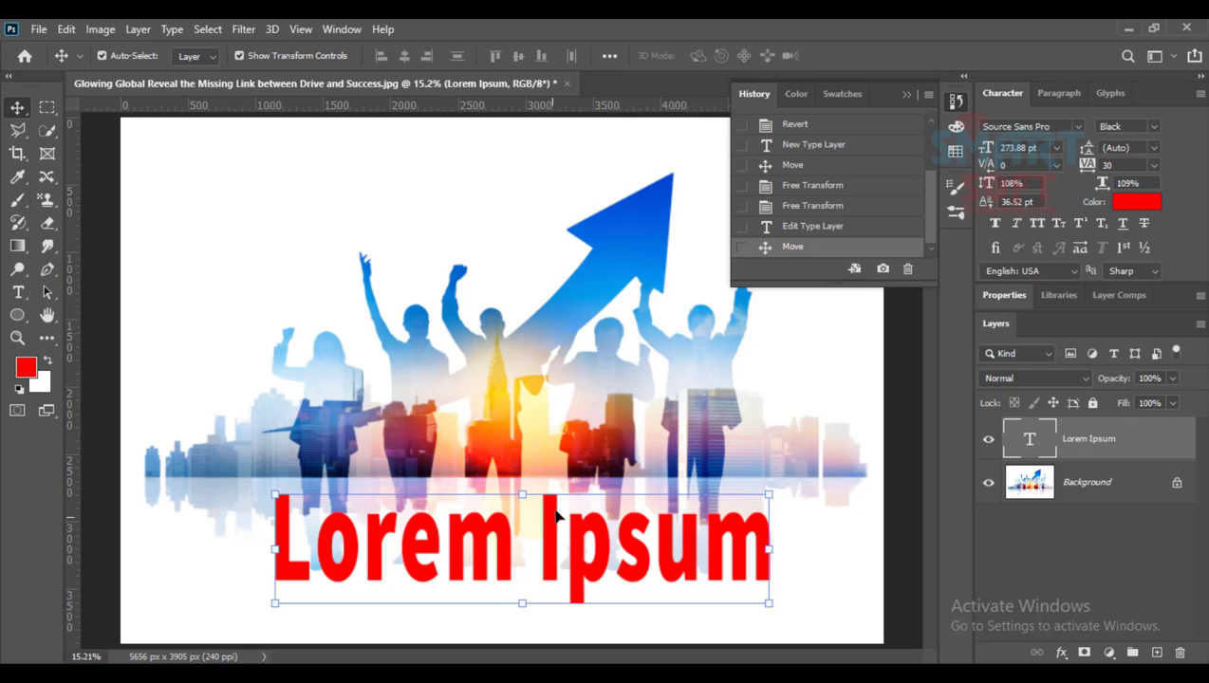
- Stretch the Lorem Ipsum text upward to about 222% height with Free Transform, and move it down to the image's bottom edge
key("ctrl+t")
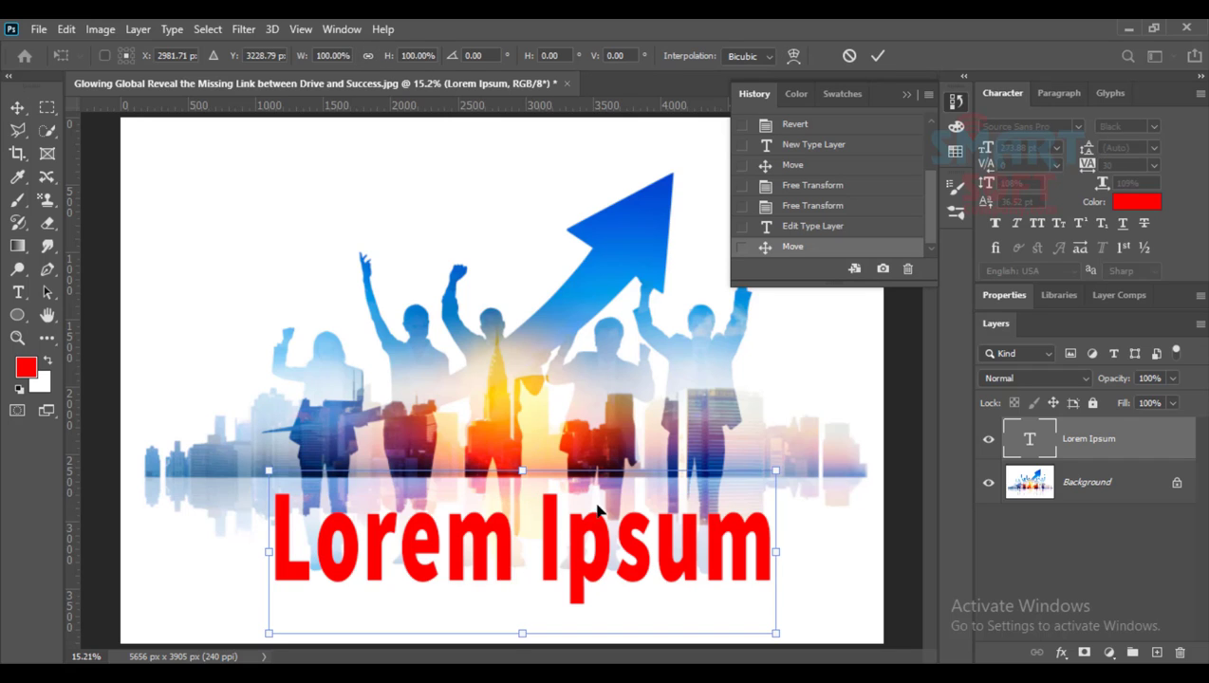
left_click_drag(518, 442, 491, 230)
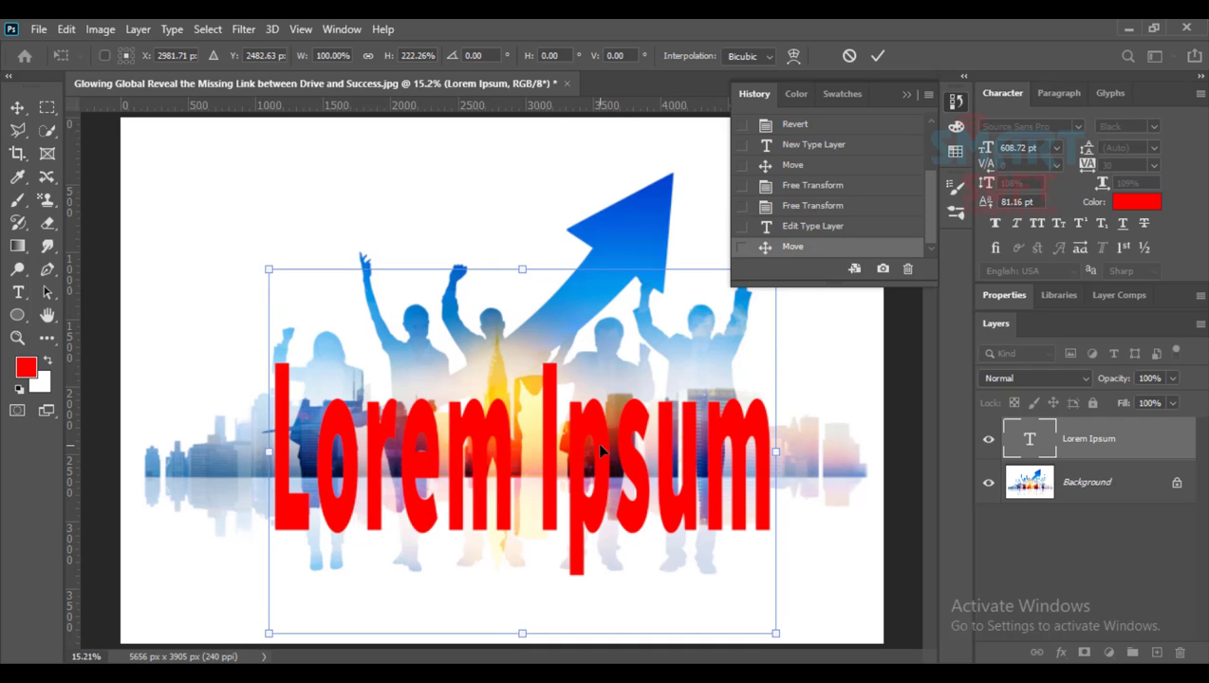
key("Return")
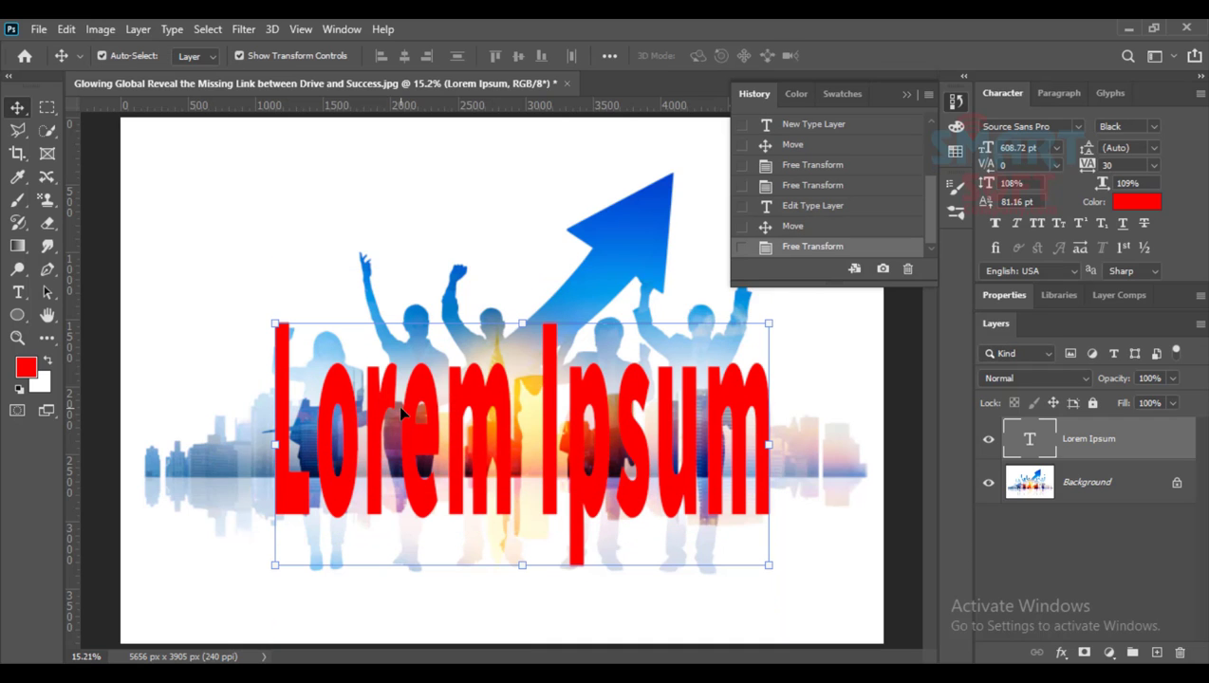
left_click_drag(400, 408, 395, 464)
left_click(386, 493)
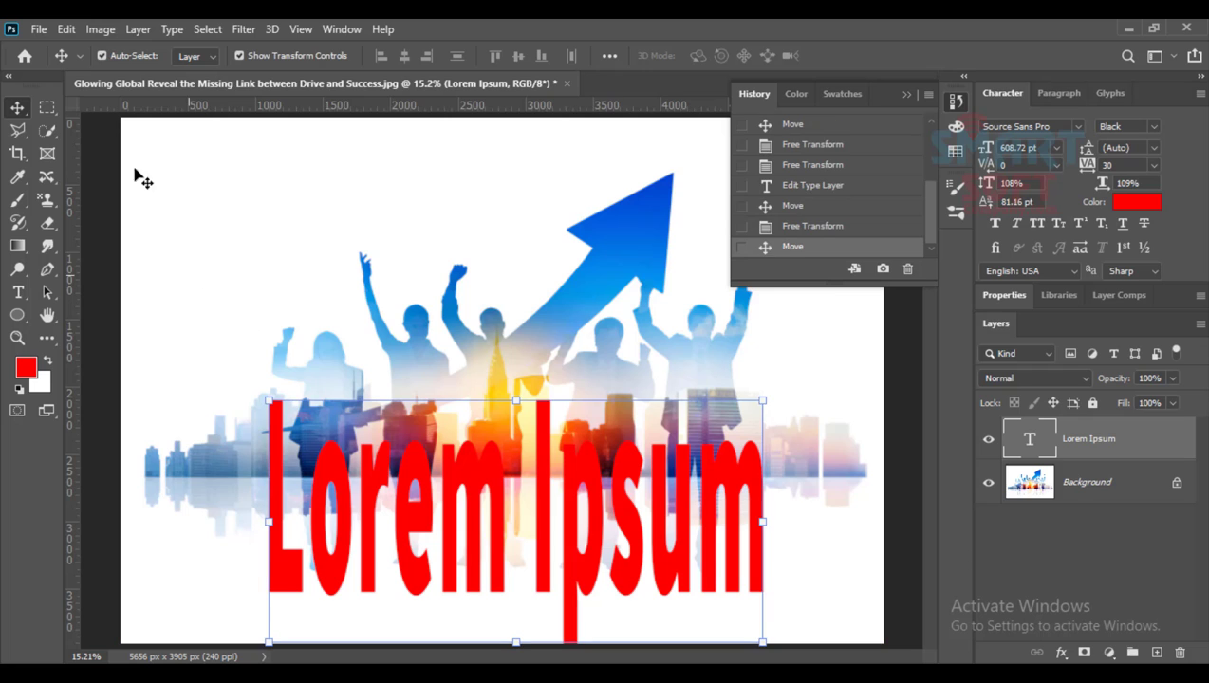
- Undo the Lorem Ipsum text's last move, its Free Transform and the move before that, one at a time
left_click(66, 29)
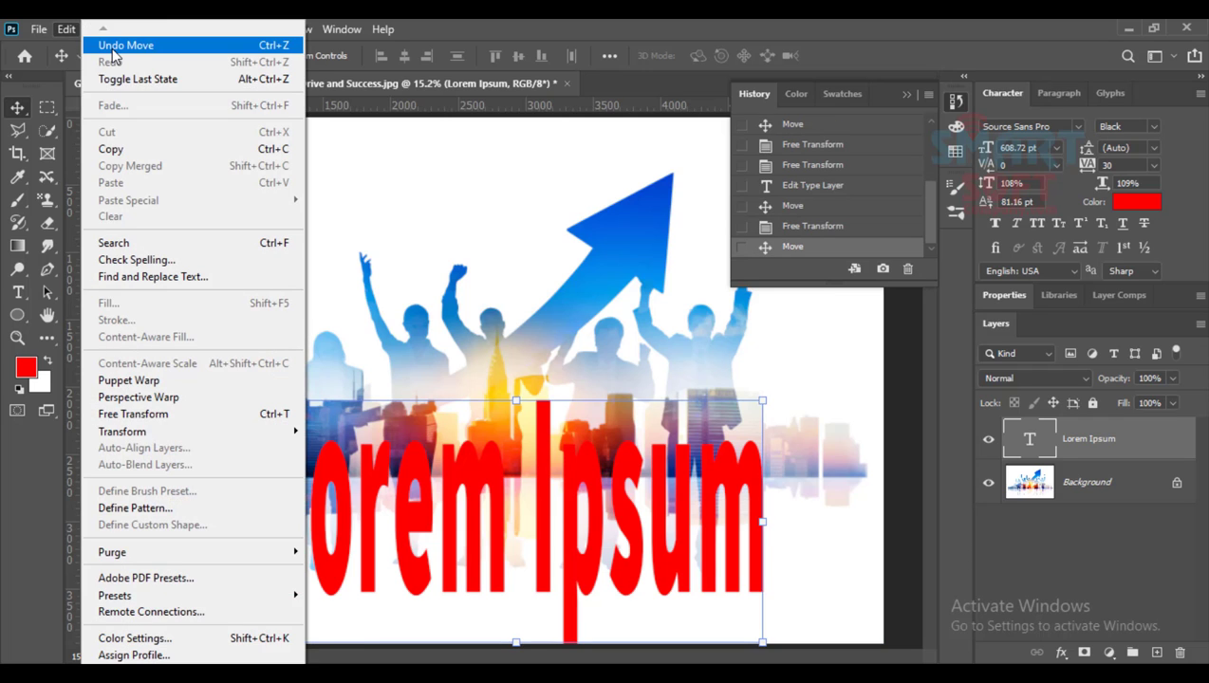
left_click(112, 49)
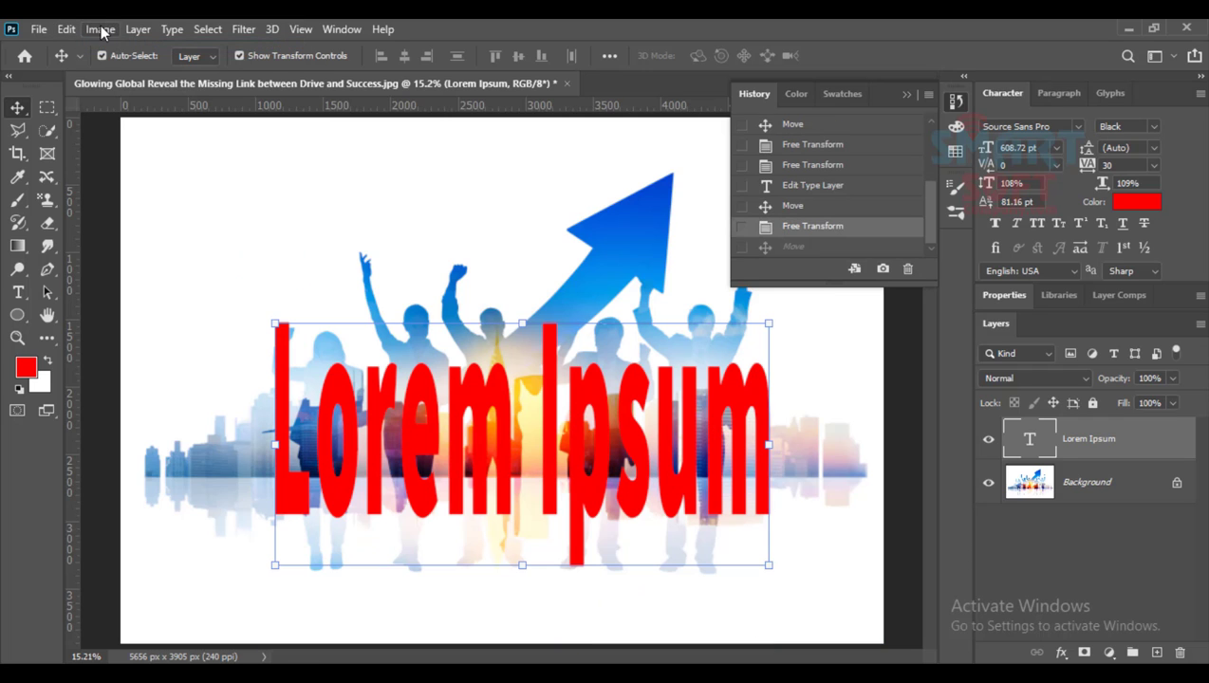
left_click(102, 30)
mouse_move(68, 30)
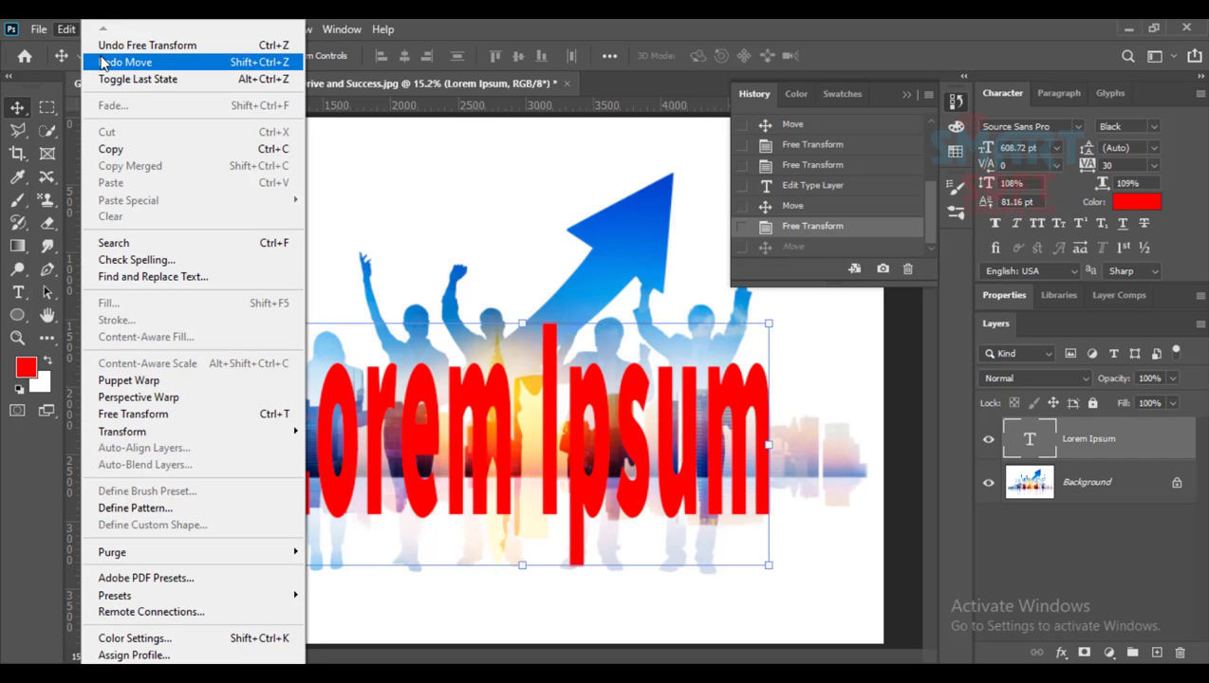
left_click(106, 44)
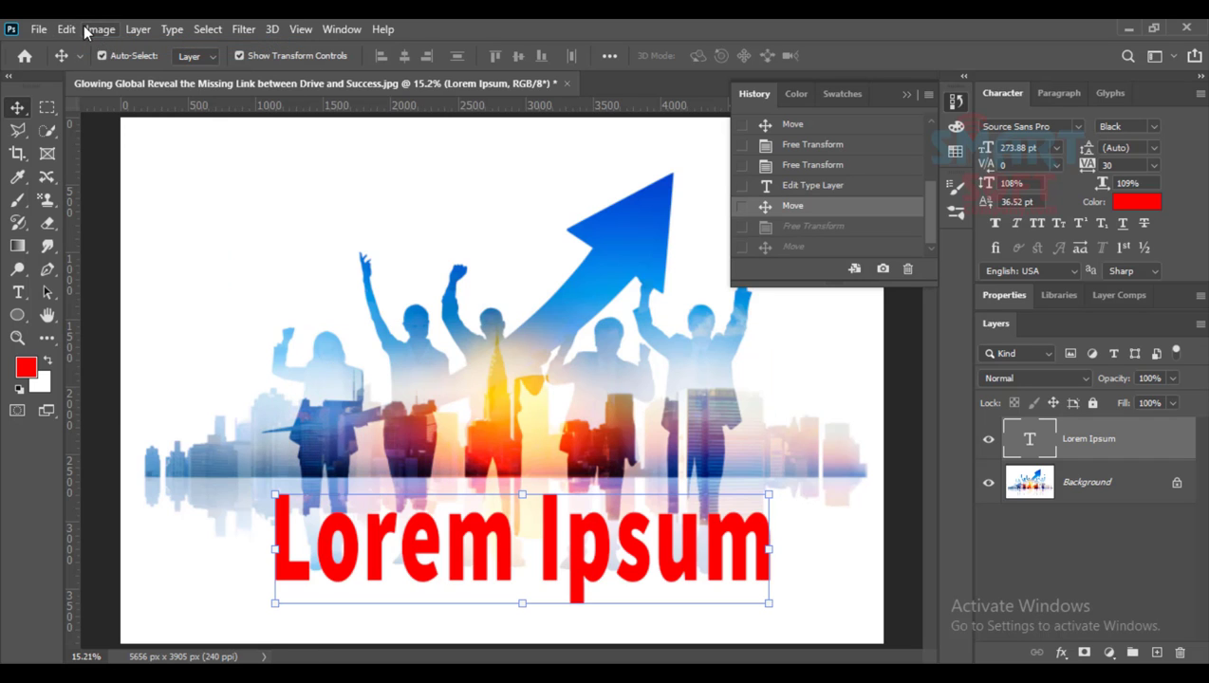
left_click(99, 29)
mouse_move(68, 29)
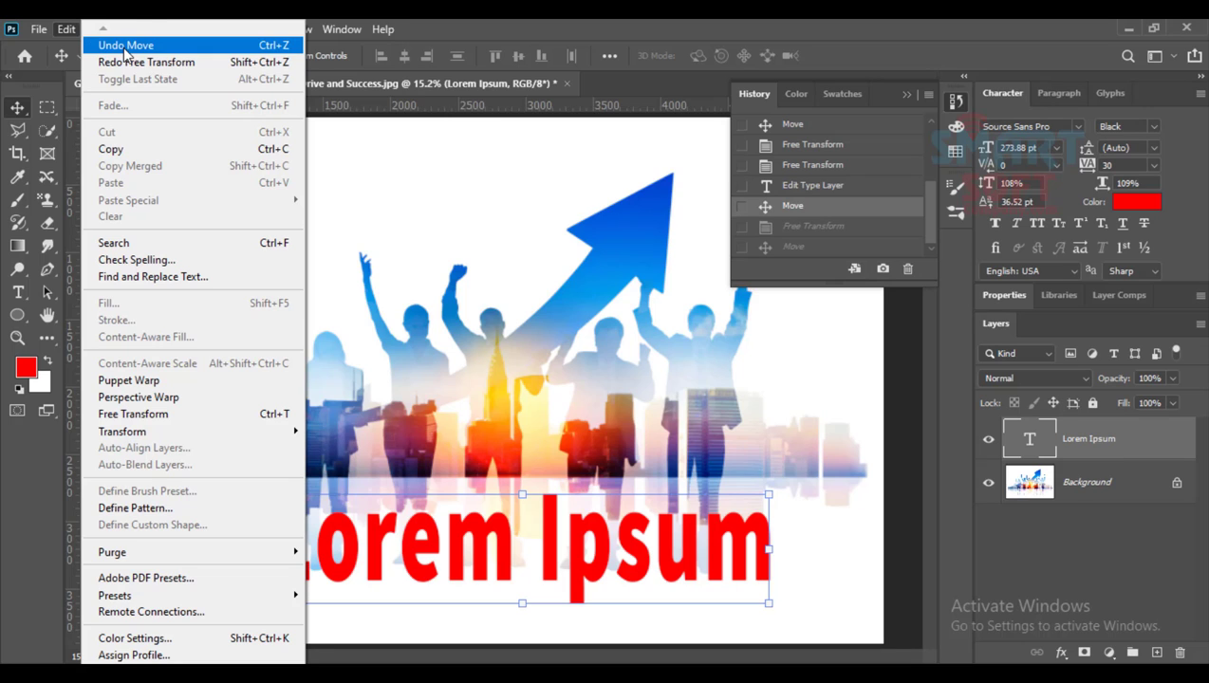
left_click(125, 46)
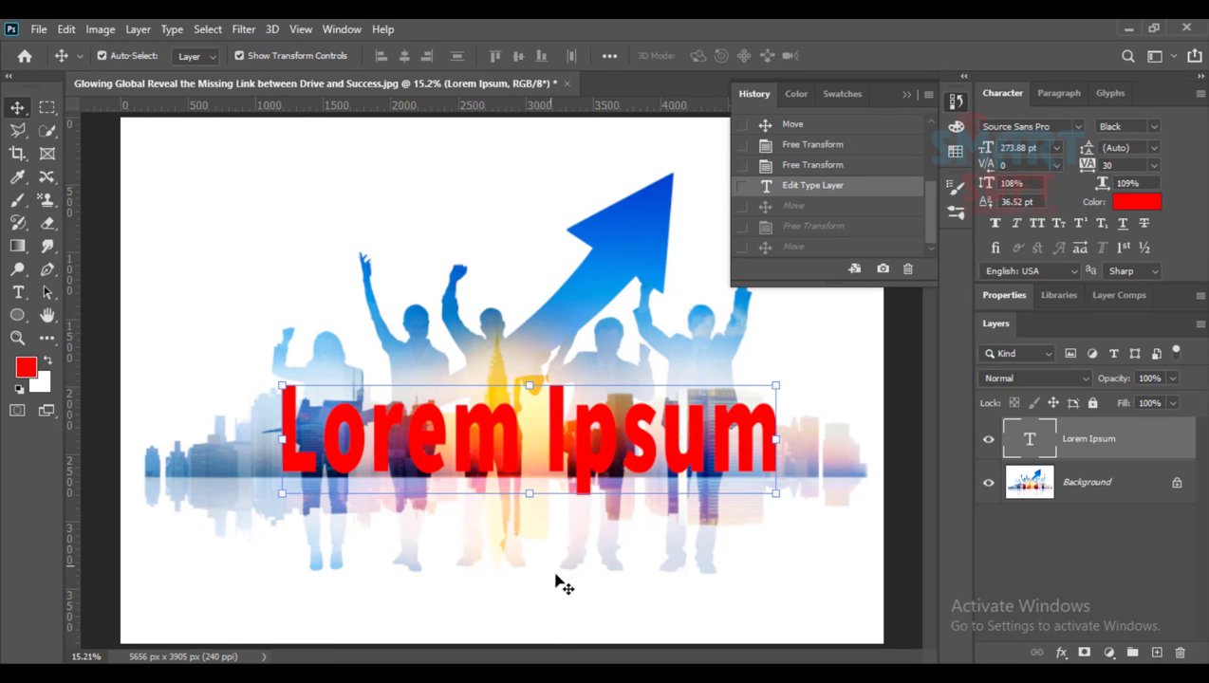
- Move the Lorem Ipsum text to the image's bottom edge, undo that move, and place the text slightly higher, over the figures' feet
left_click_drag(389, 453, 384, 602)
left_click(98, 30)
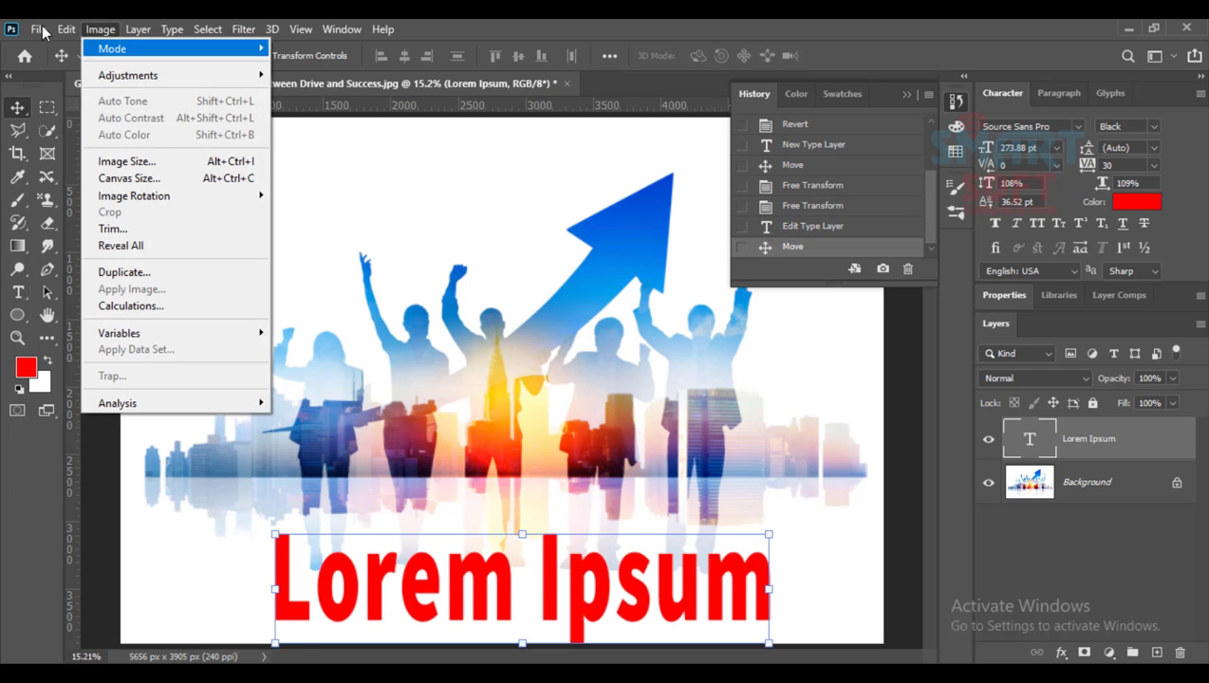
left_click(63, 31)
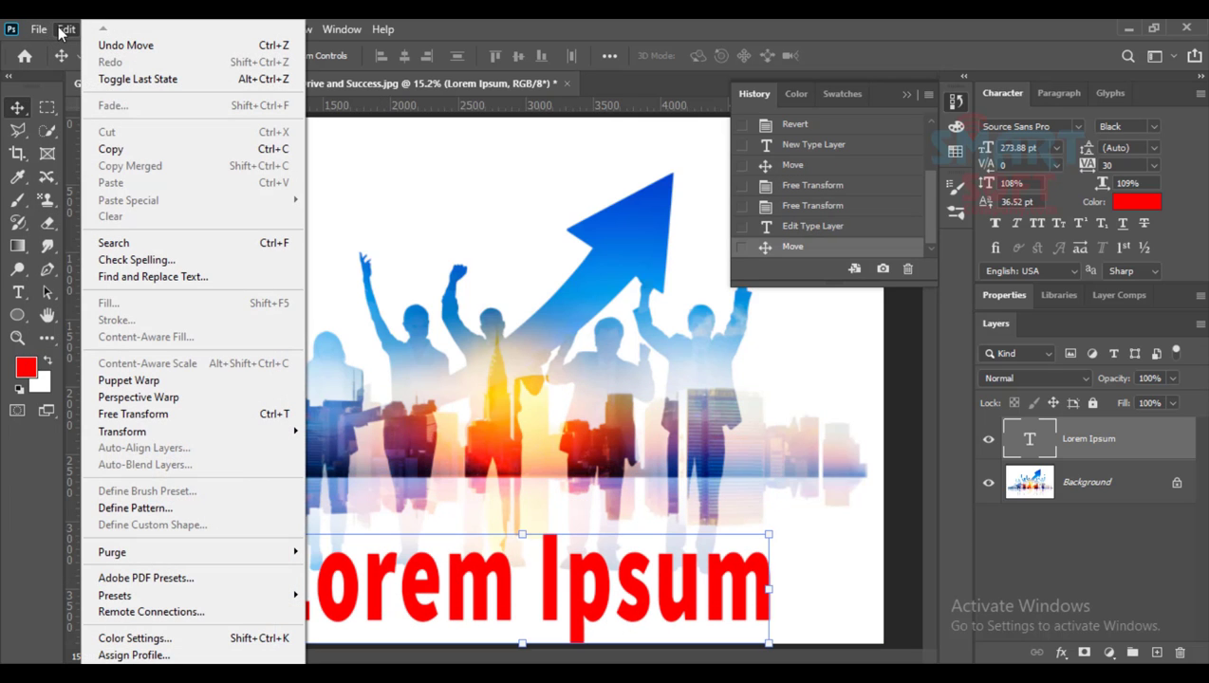
left_click(131, 46)
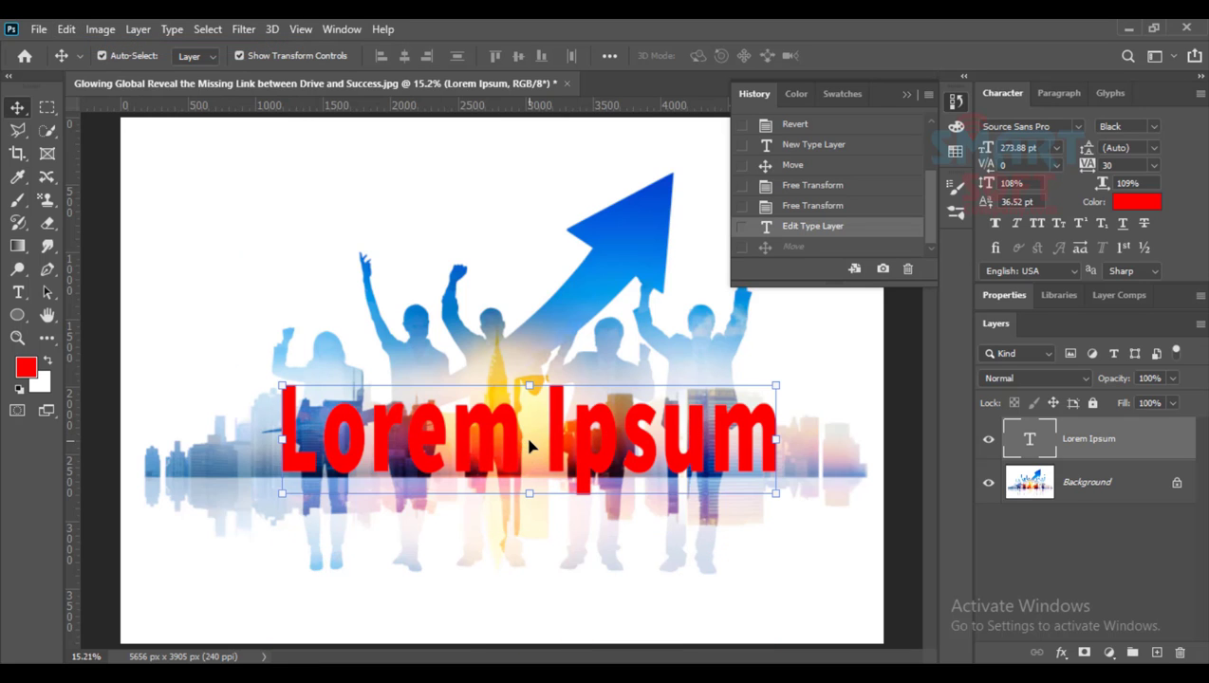
left_click_drag(496, 443, 479, 571)
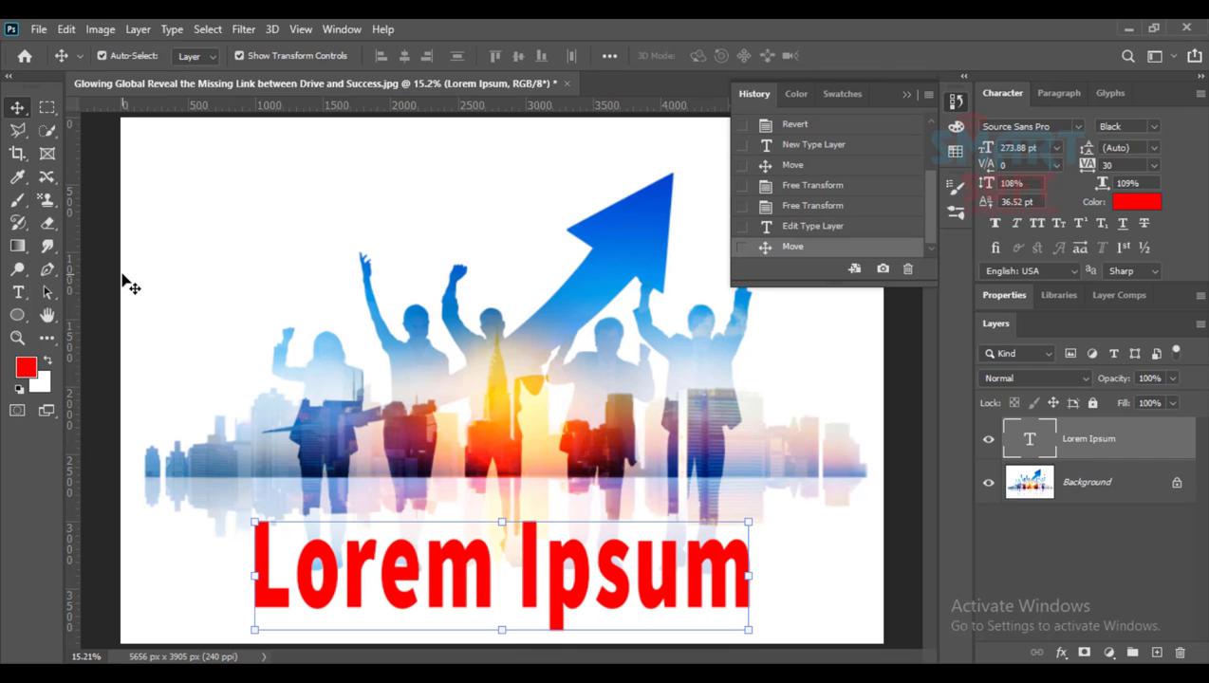
- Paint soft red brush strokes over the upper-left and lower-right corners of the image on the Background layer
key("b")
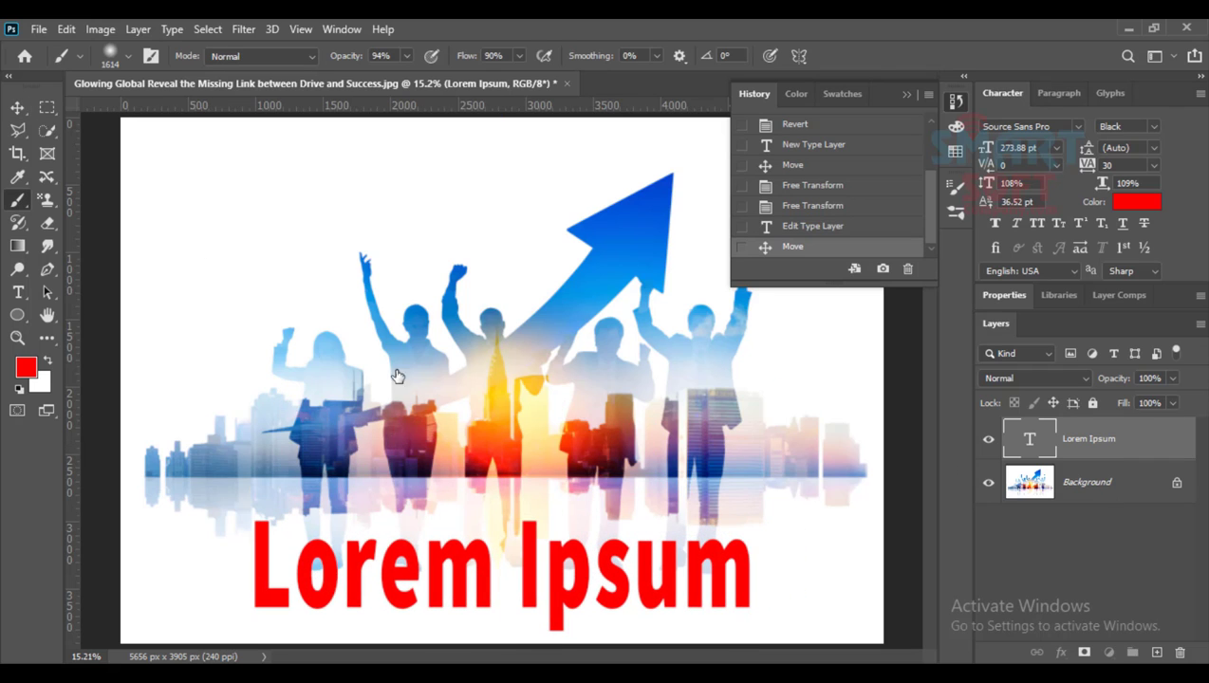
key("alt+bracketleft")
mouse_move(327, 159)
left_mouse_down()
mouse_move(158, 186)
mouse_move(114, 266)
mouse_move(102, 324)
mouse_move(347, 189)
mouse_move(518, 130)
left_mouse_up()
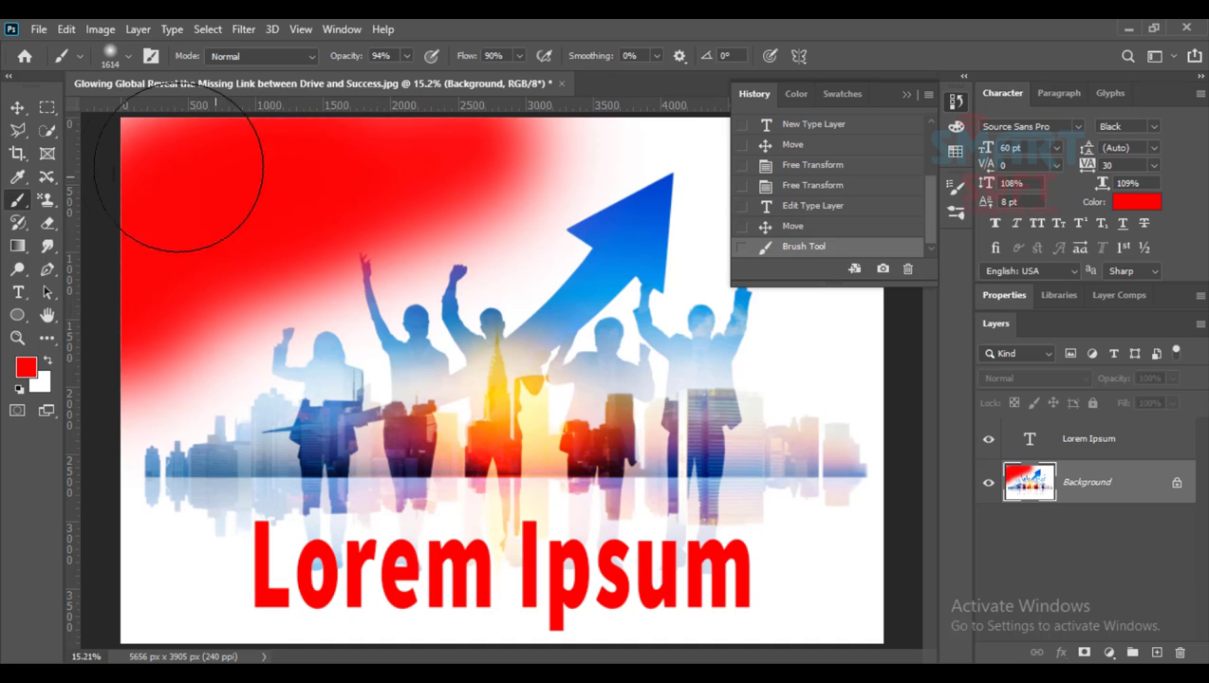
left_click_drag(847, 579, 825, 512)
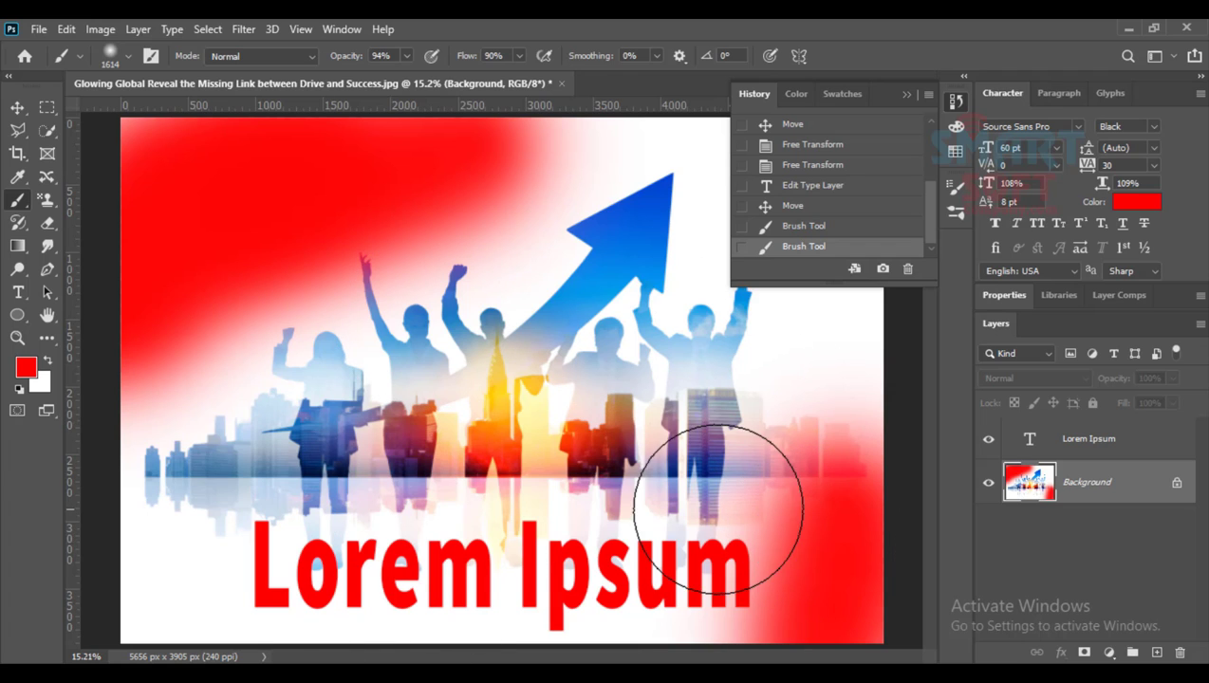
- Undo both red brush strokes on the Background layer one after the other, and redo them both
left_click(68, 30)
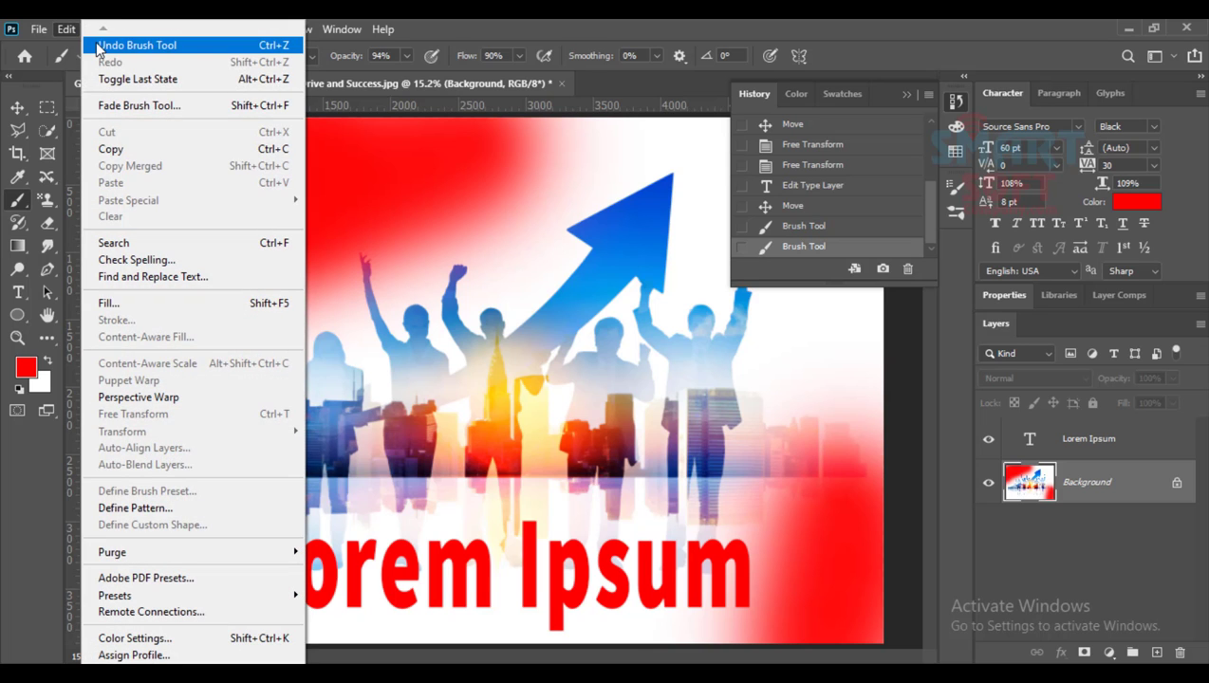
left_click(154, 46)
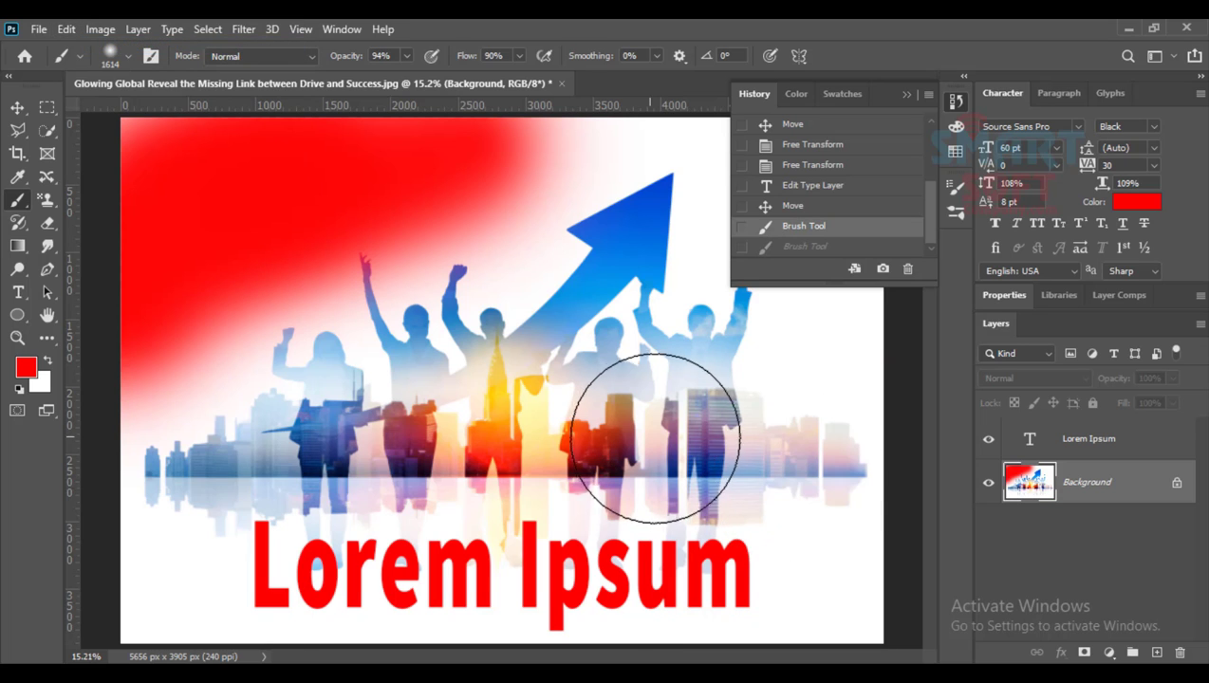
left_click(67, 30)
left_click(101, 46)
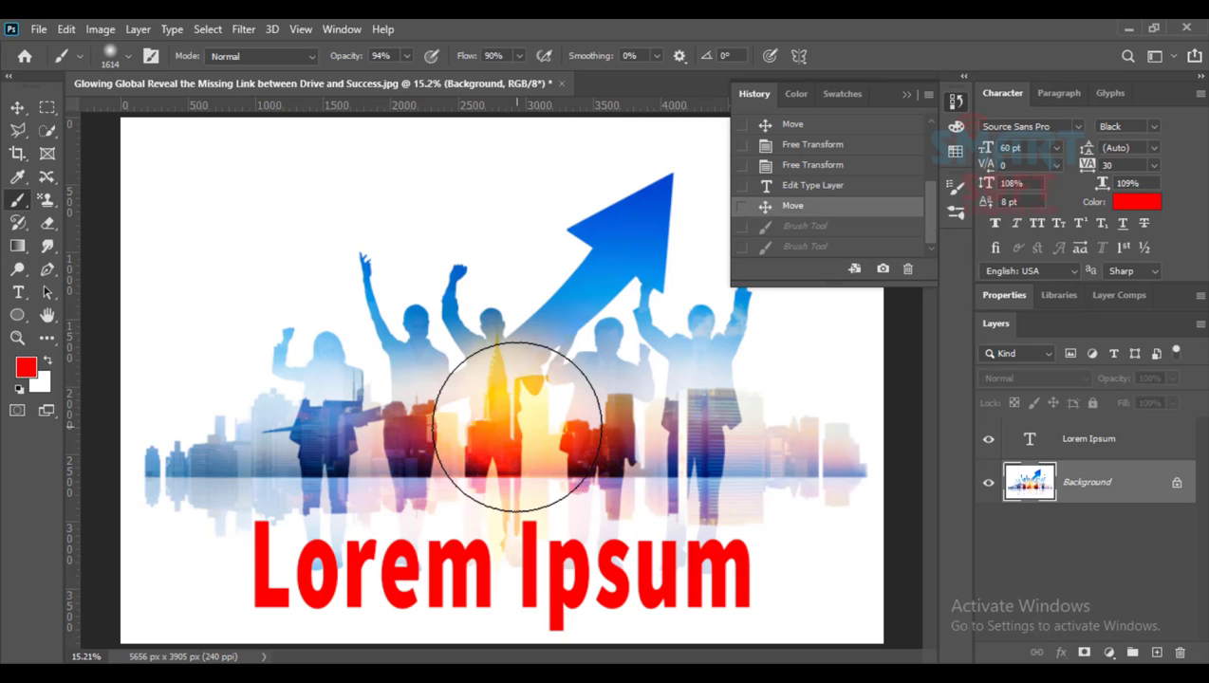
key("ctrl+shift+z")
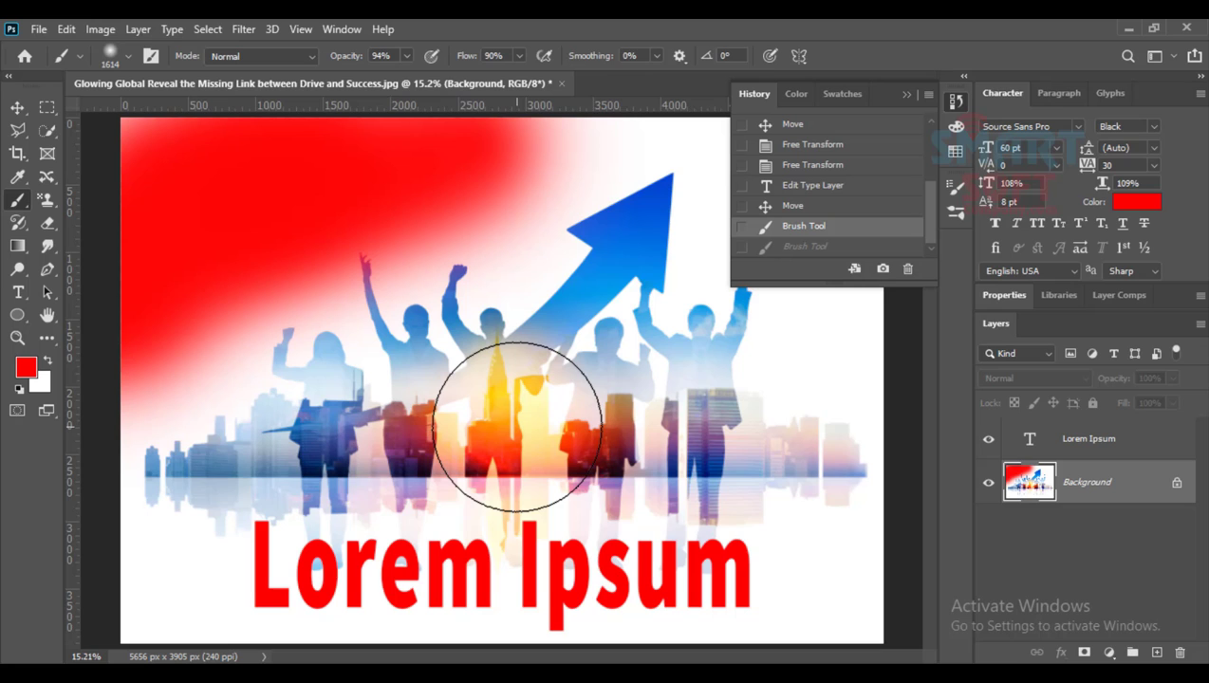
key("ctrl+shift+z")
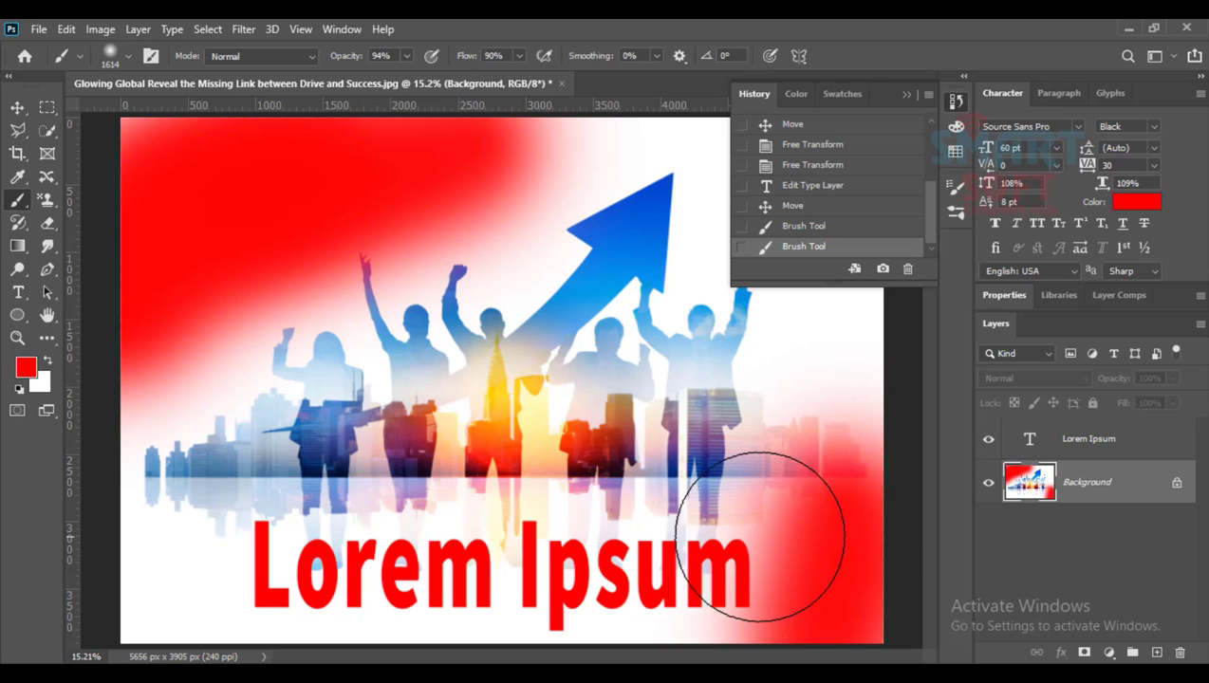
- Detach and close the History panel, show it again, and dock it ahead of Color and Swatches
left_click(18, 108)
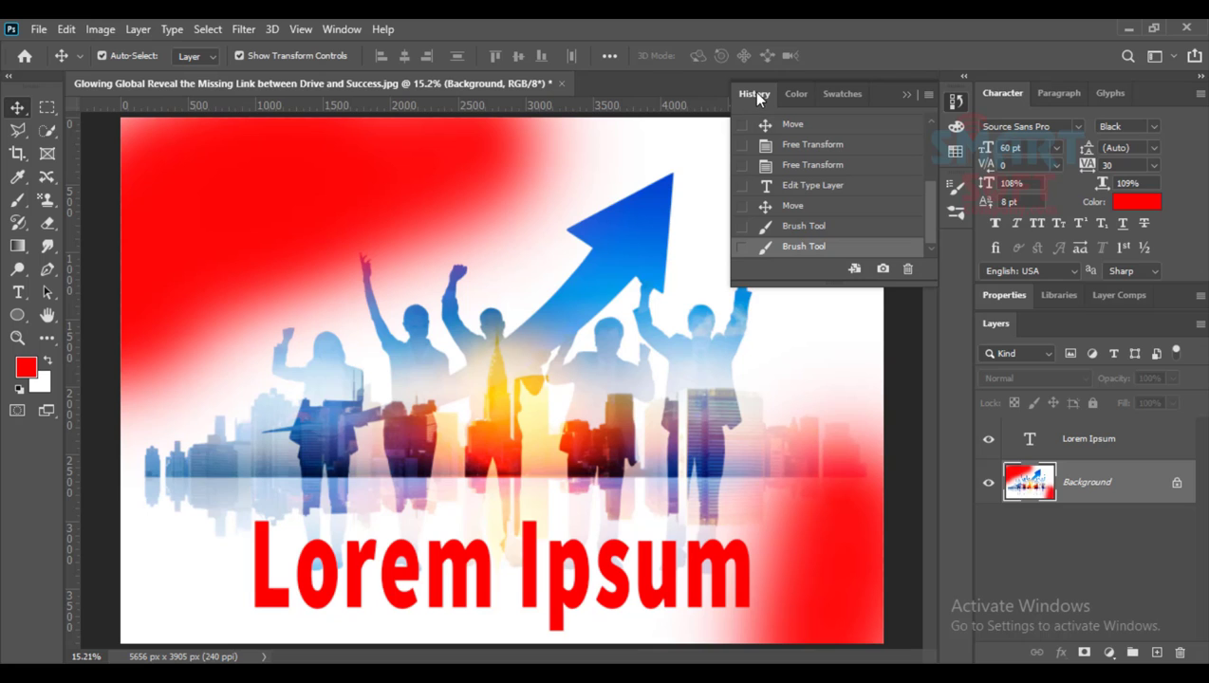
left_click_drag(756, 98, 699, 324)
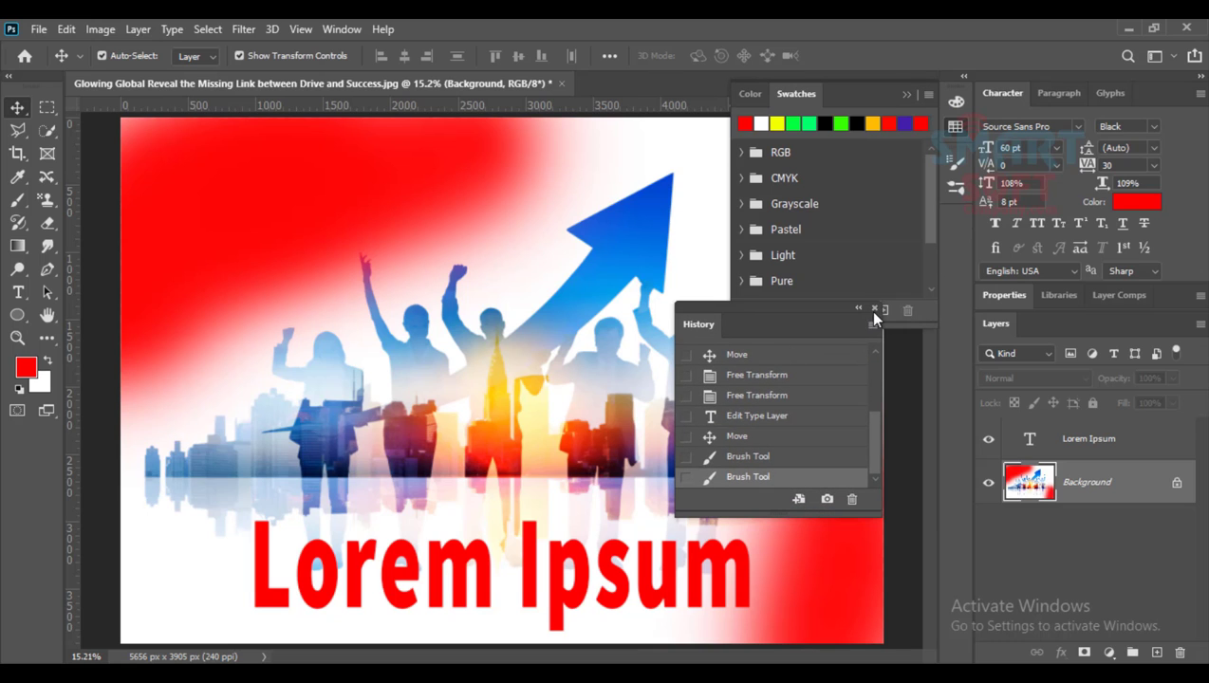
left_click(874, 309)
left_click(332, 30)
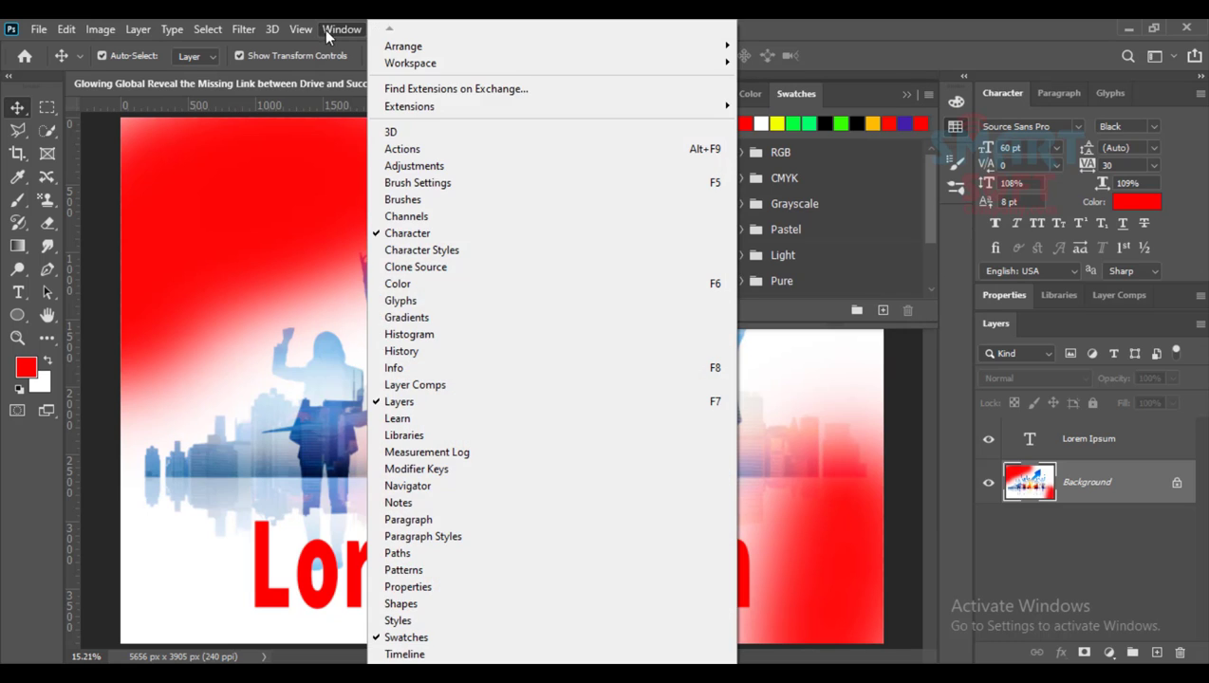
left_click(546, 352)
left_click_drag(723, 305, 747, 91)
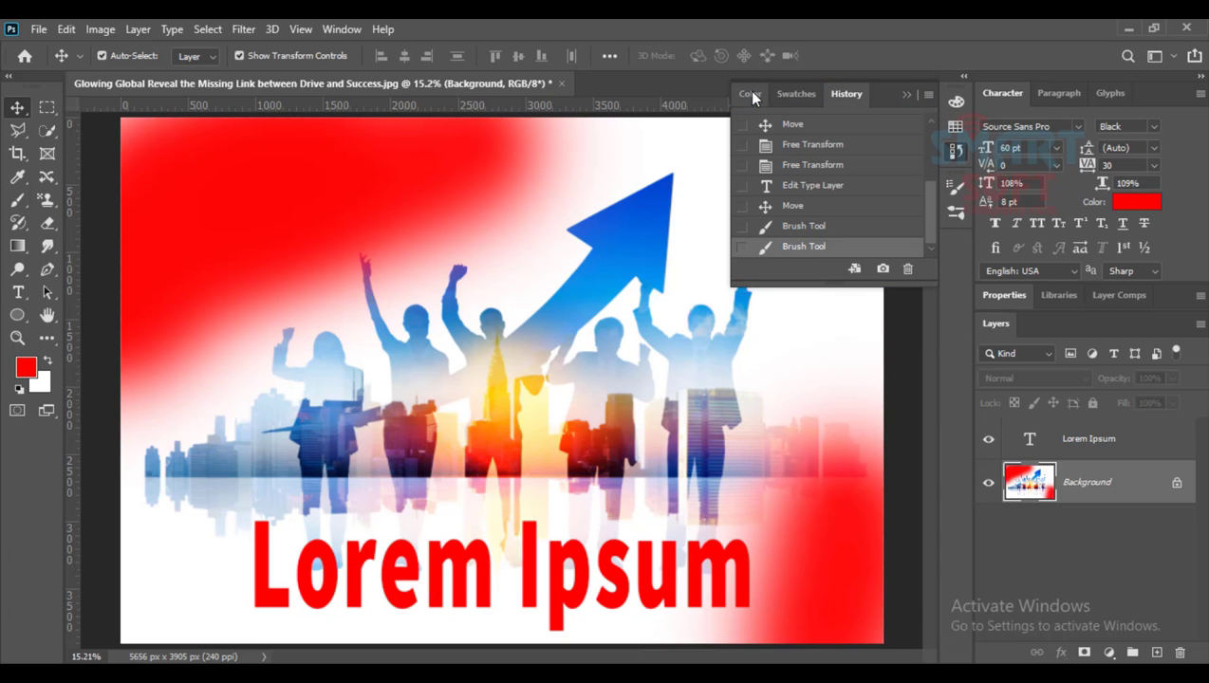
left_click_drag(826, 90, 750, 94)
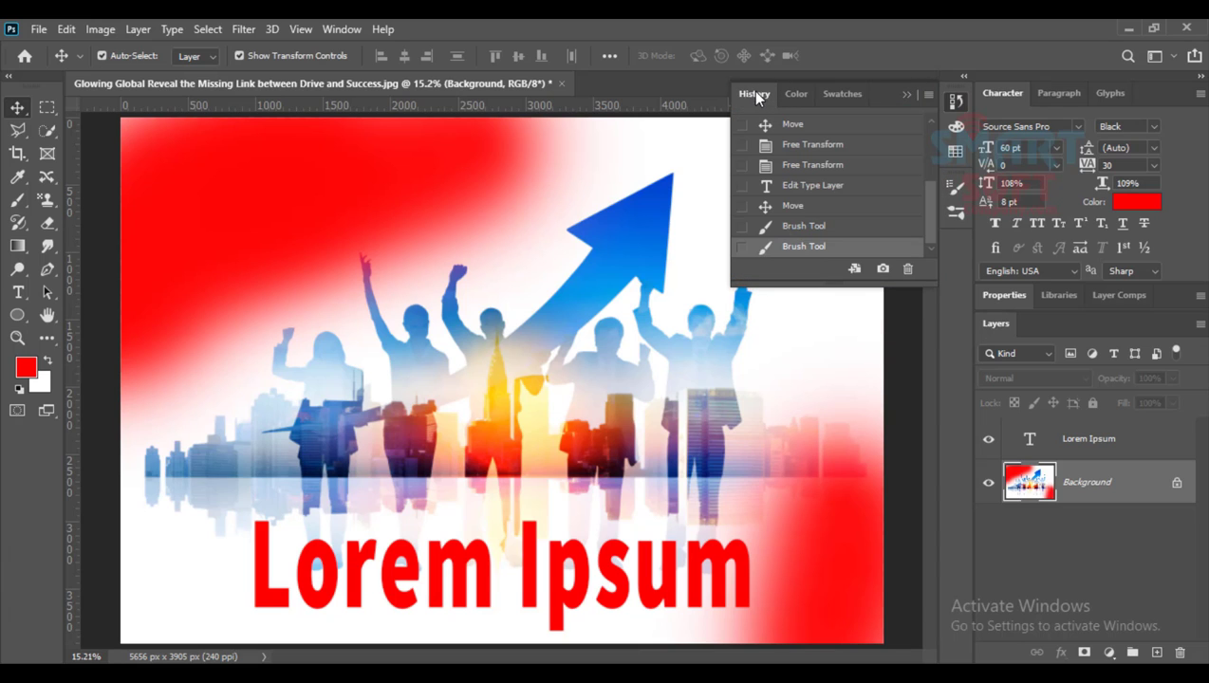
- Collapse the History panel and display it again
left_click(751, 94)
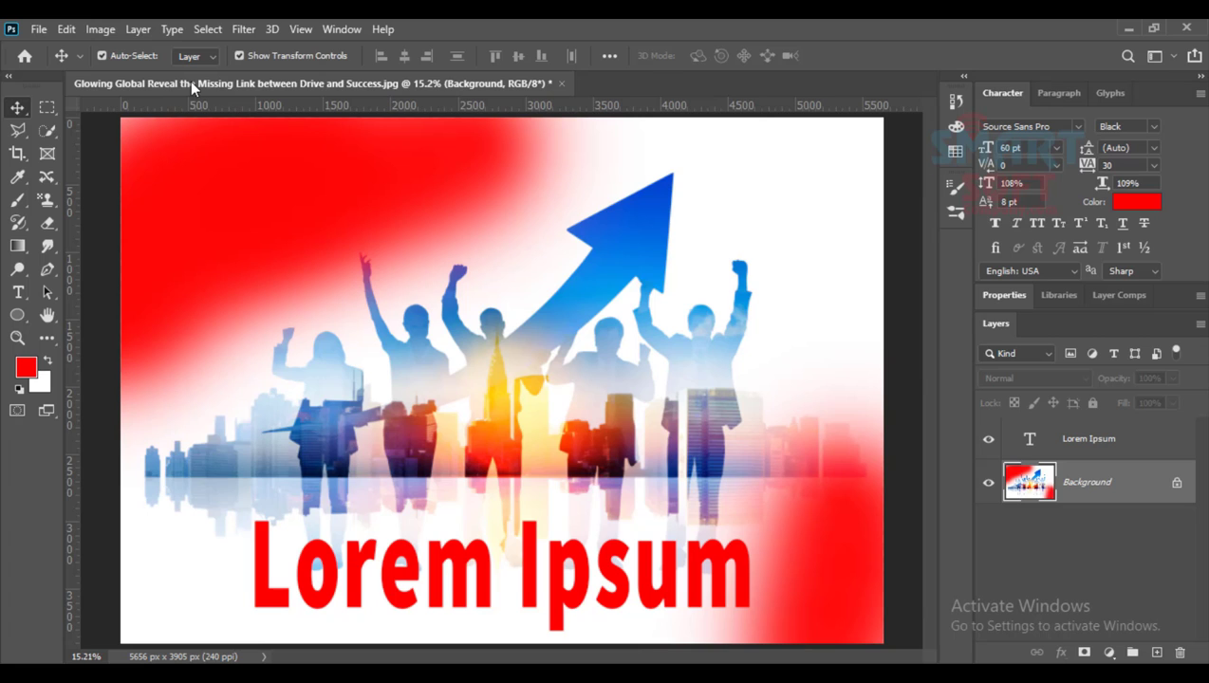
left_click(332, 30)
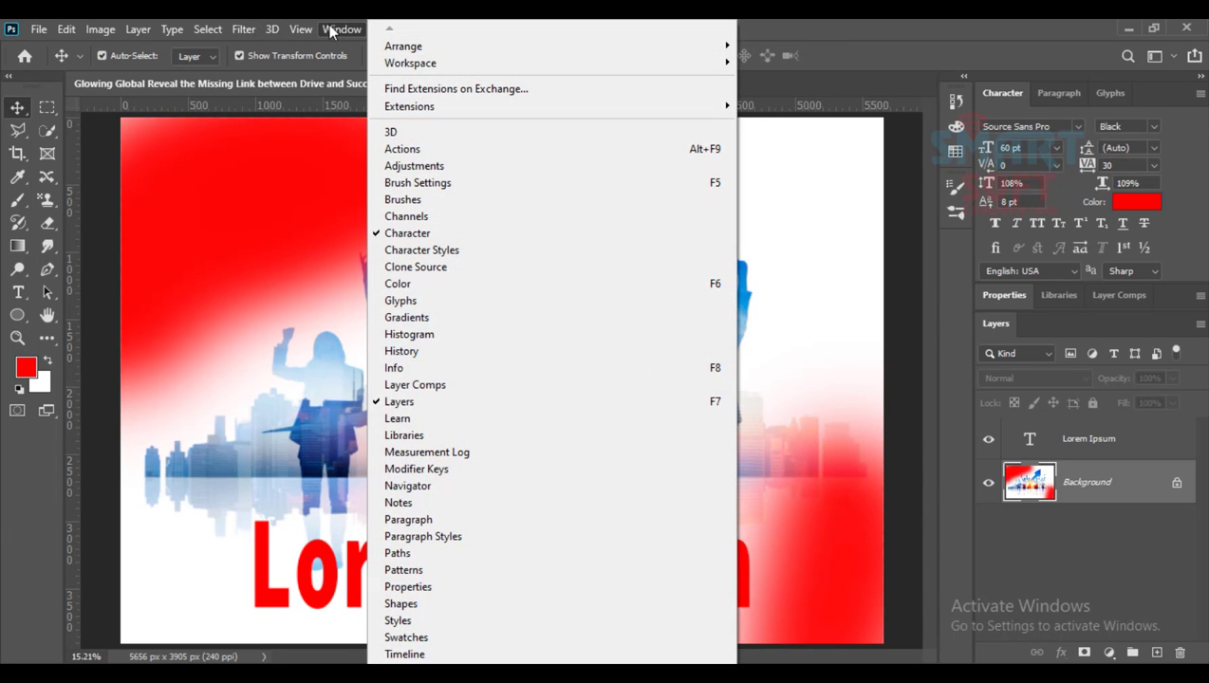
left_click(444, 351)
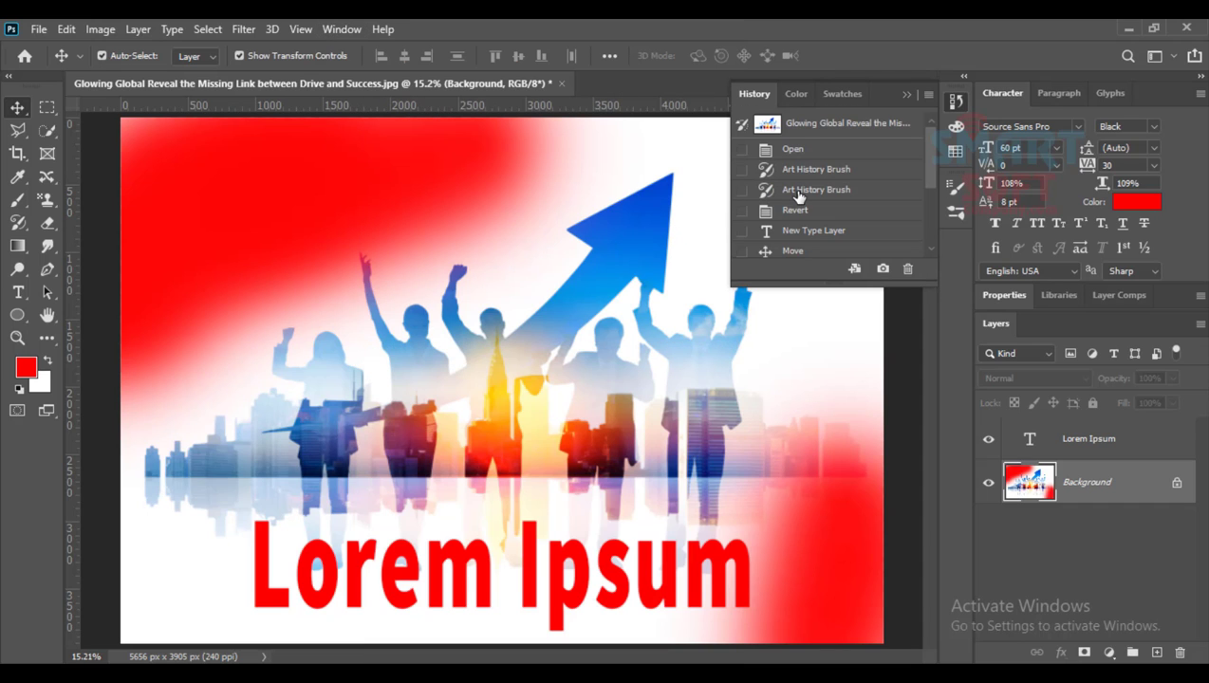
- Revert the image to its original opening snapshot, and restore it to the last Brush Tool history state
left_click(770, 126)
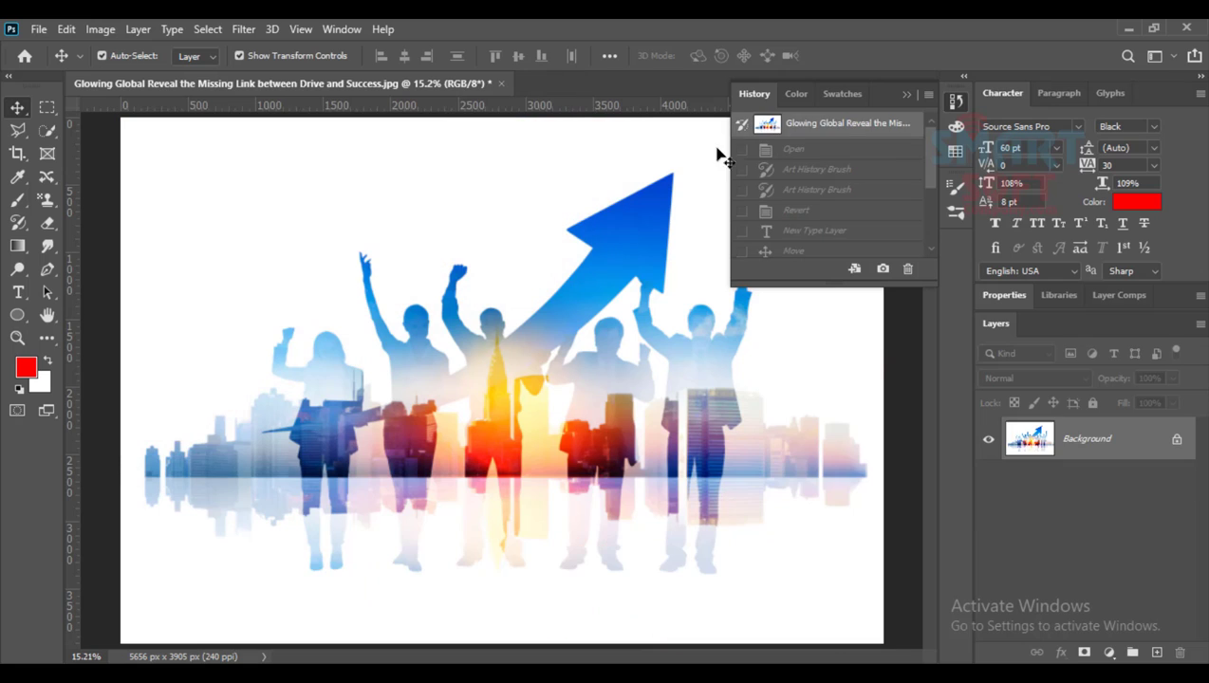
scroll(816, 237, "down", 3)
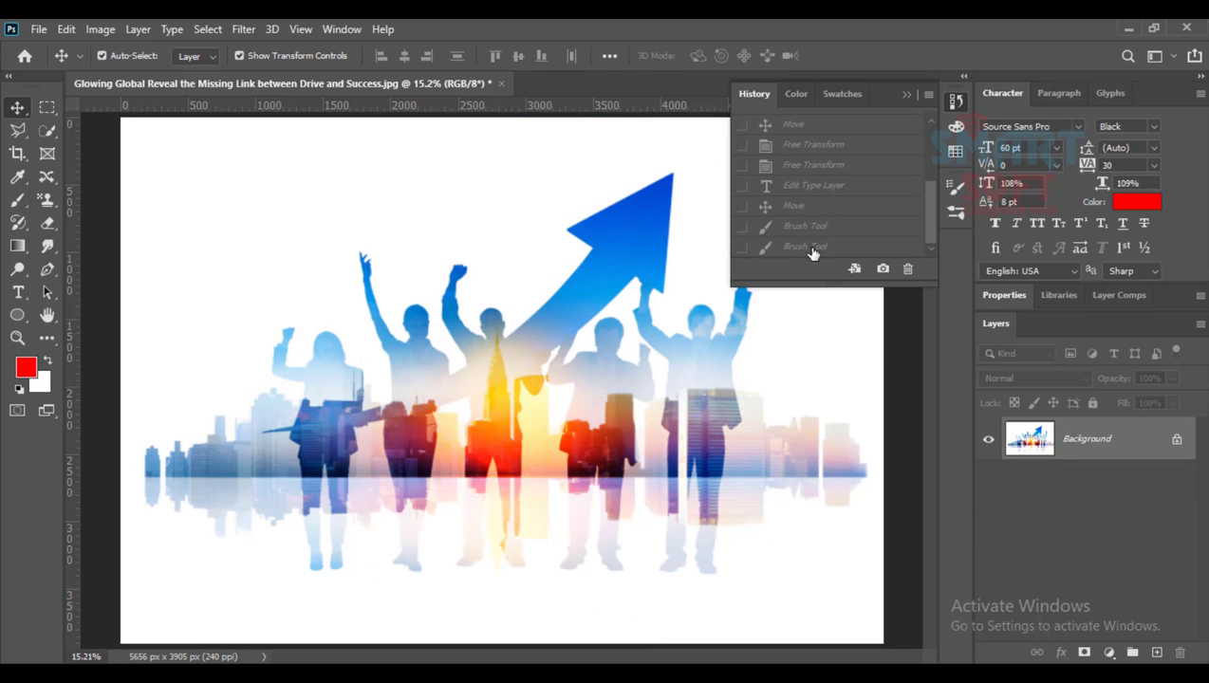
left_click(809, 247)
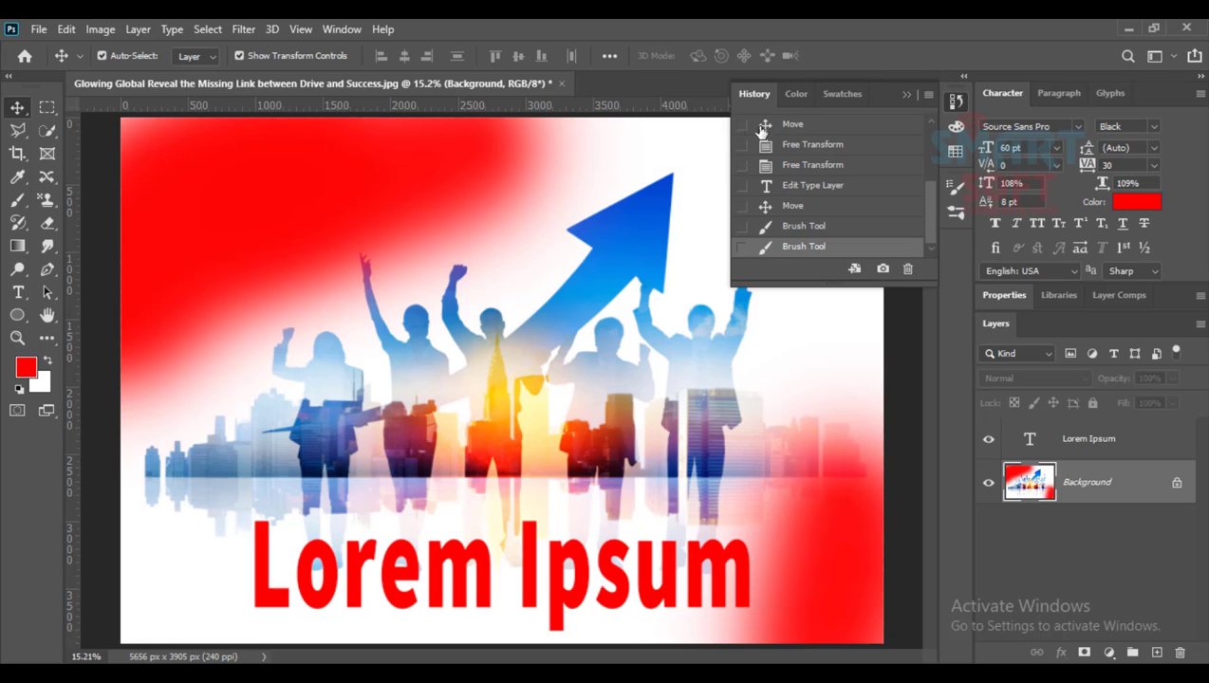
- Return the image to the history state of the Lorem Ipsum text's first move, before the Free Transforms
left_click(809, 130)
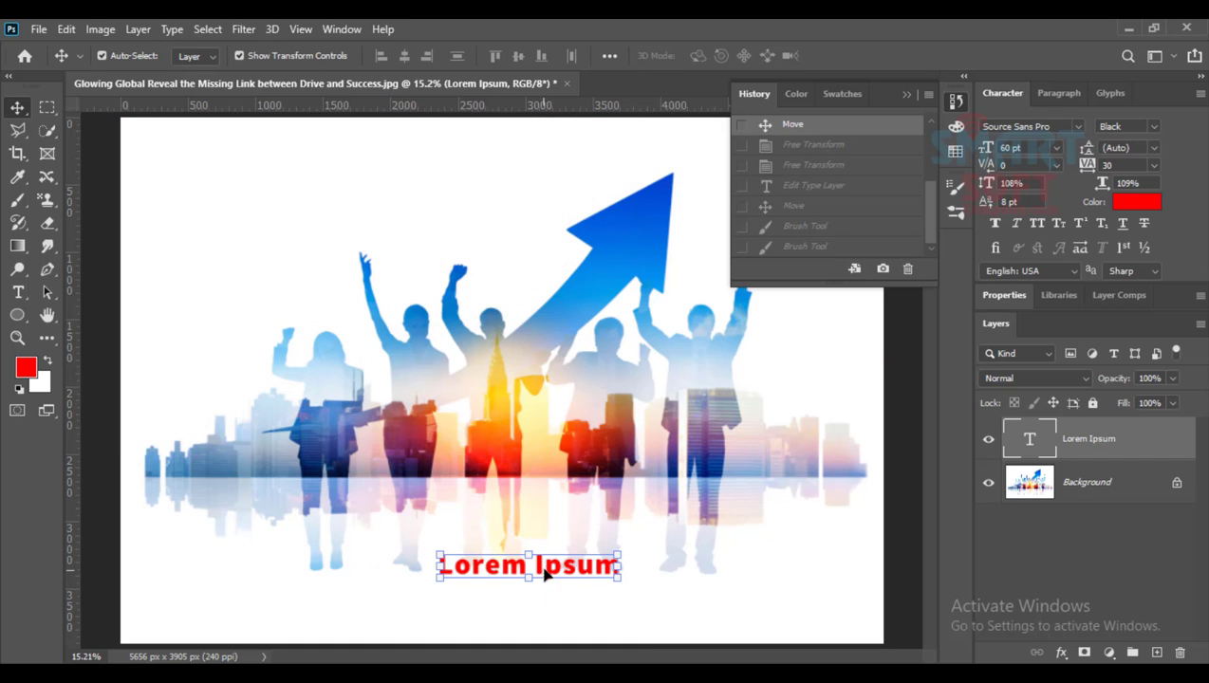
scroll(790, 179, "up", 5)
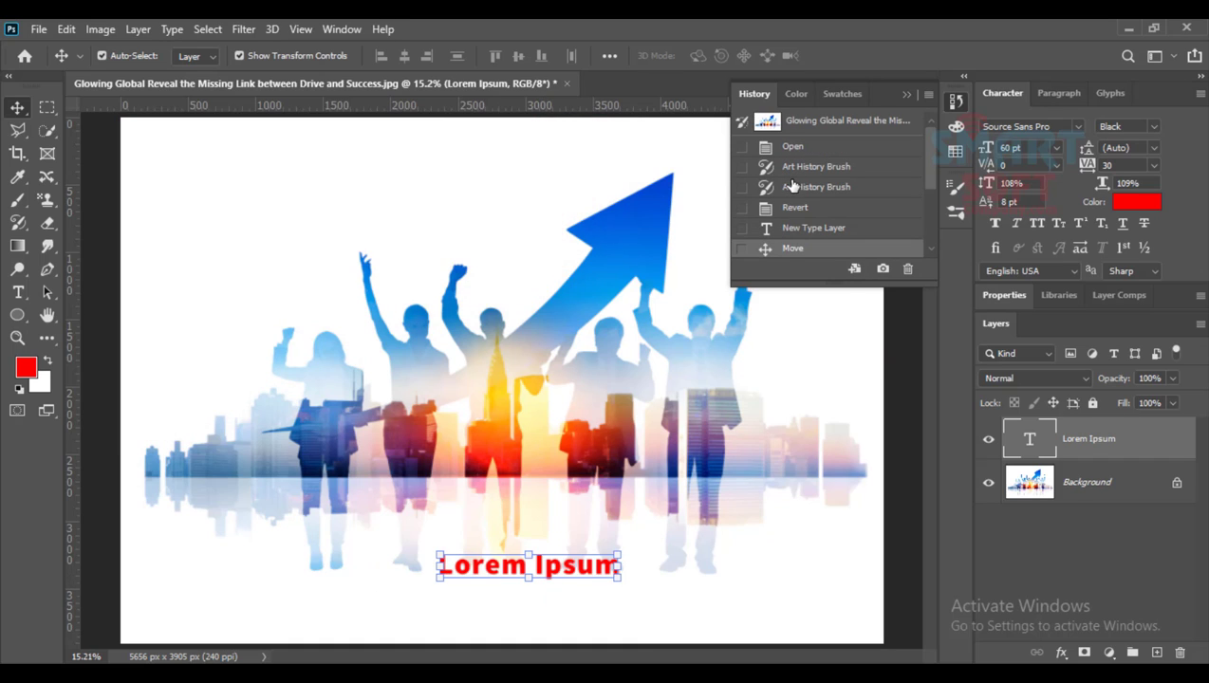
- Move the Lorem Ipsum text slightly upward, and undo its last two moves
scroll(792, 186, "up", 1)
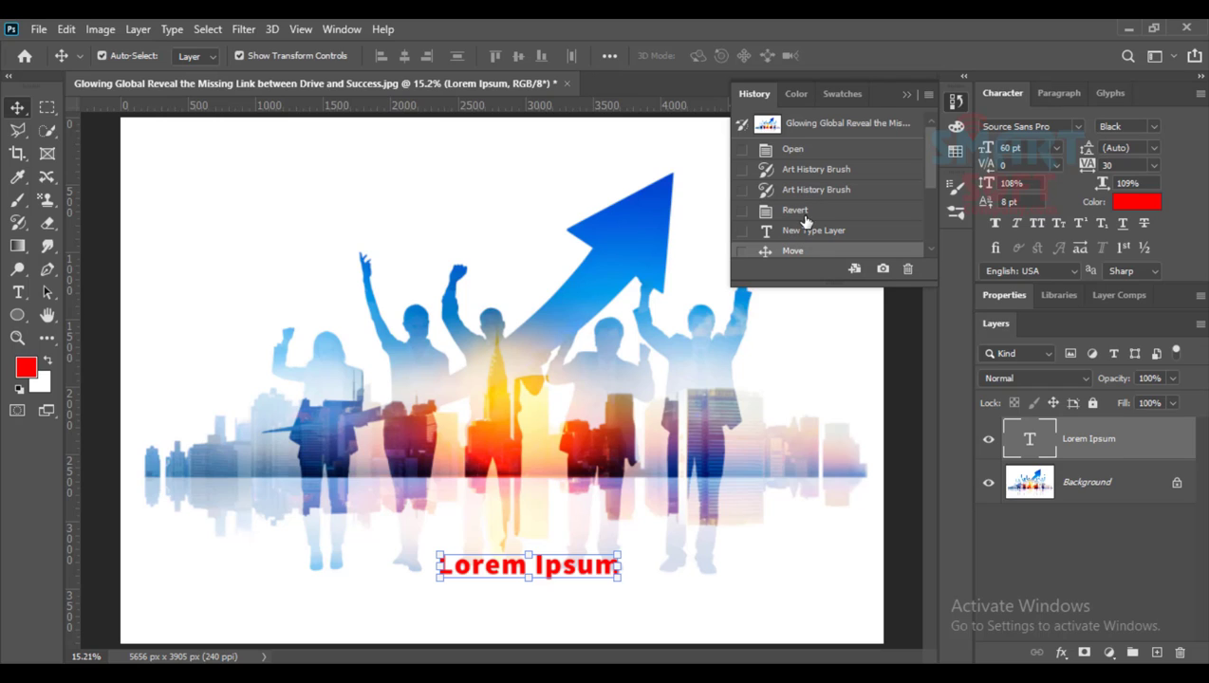
scroll(839, 237, "down", 1)
scroll(838, 237, "down", 3)
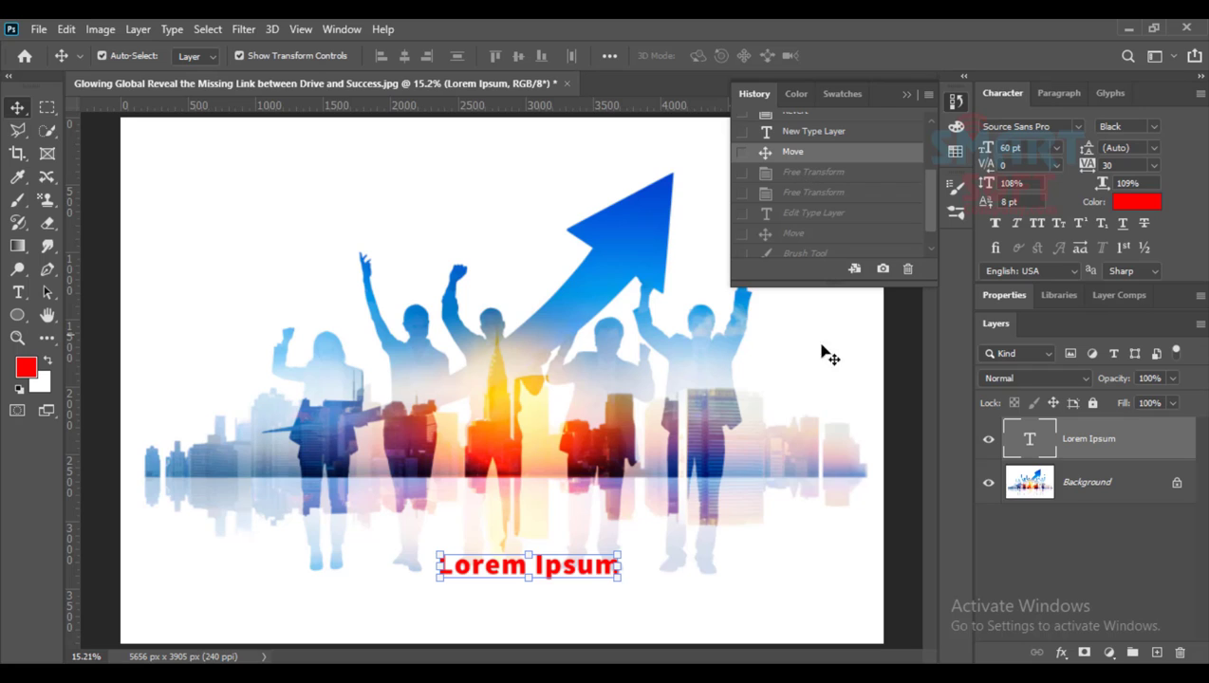
left_click_drag(598, 569, 601, 534)
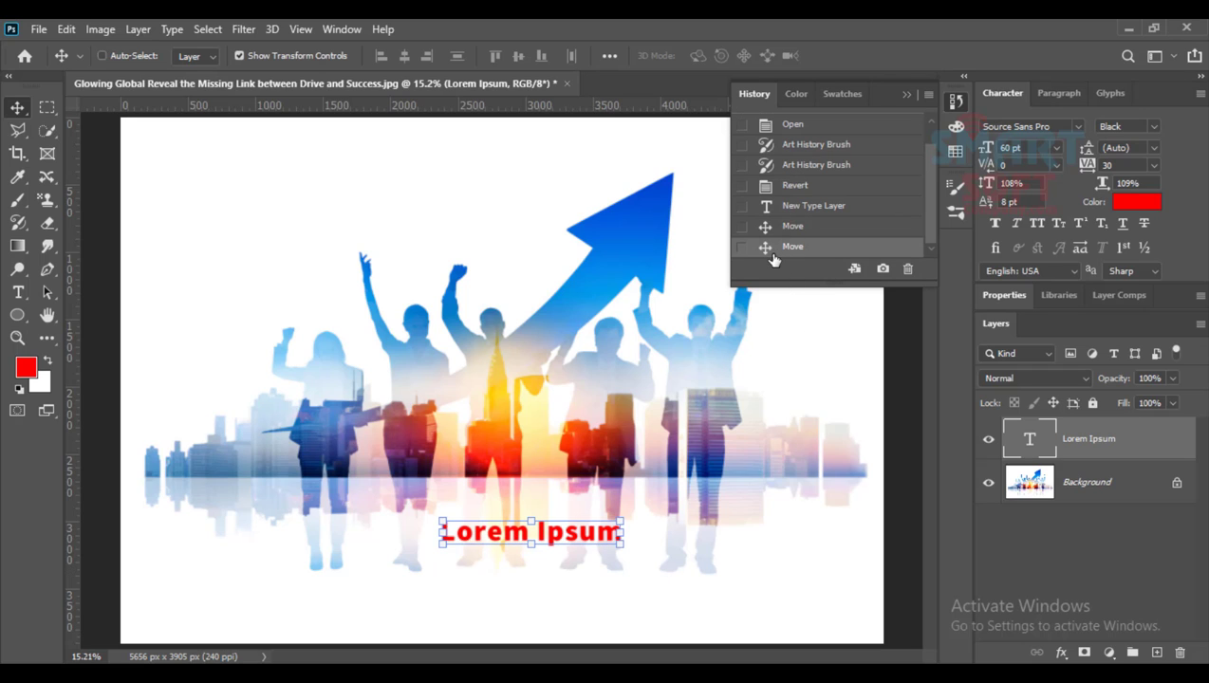
key("ctrl+z")
key("ctrl+z")
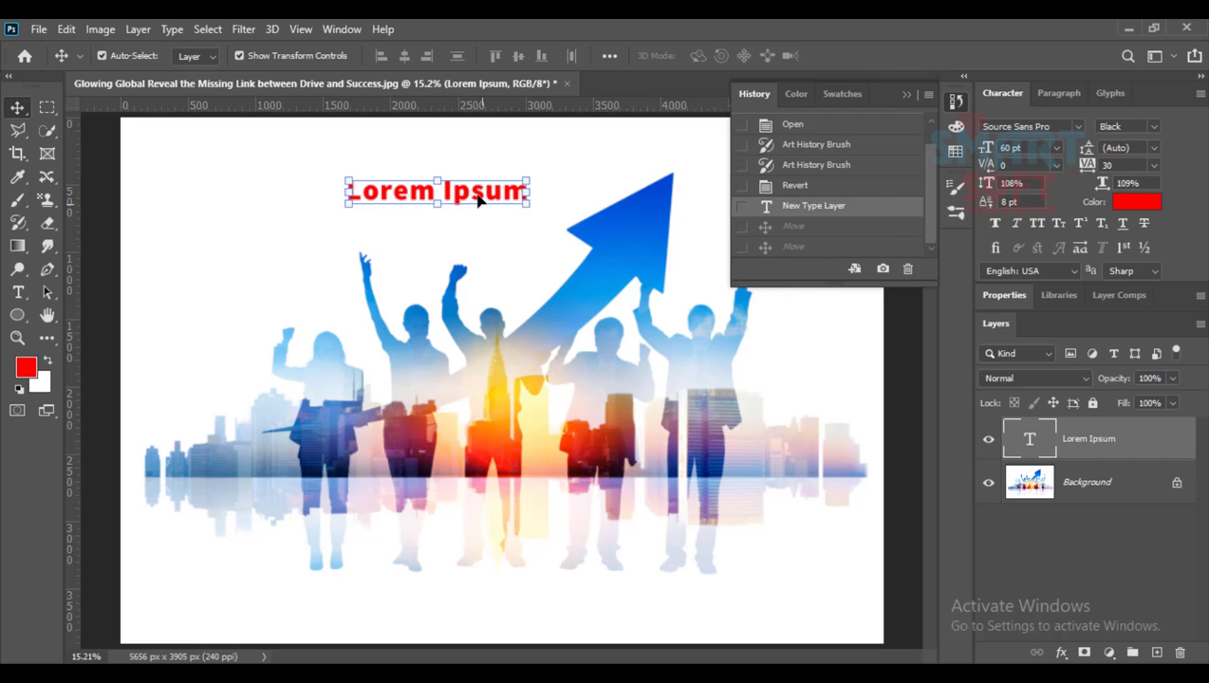
- Move the Lorem Ipsum text below the figures, enlarge it to about 126 pt with Free Transform, and place it over the right-hand skyline
left_click_drag(479, 198, 540, 599)
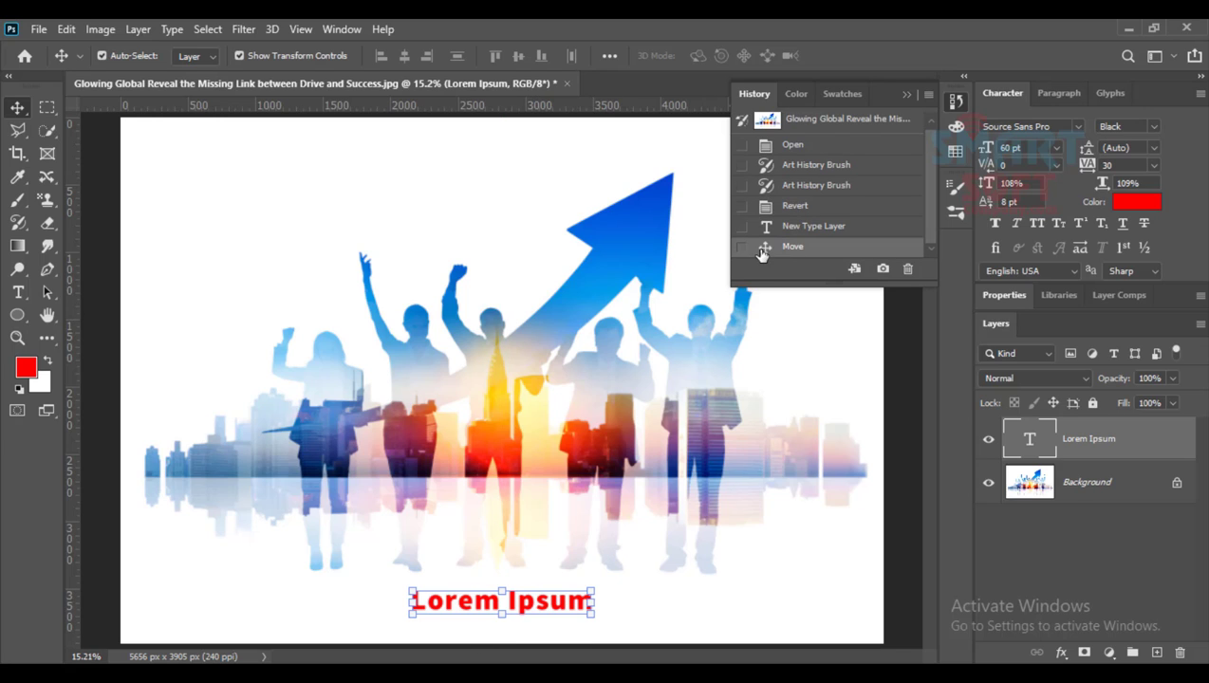
left_click(413, 600)
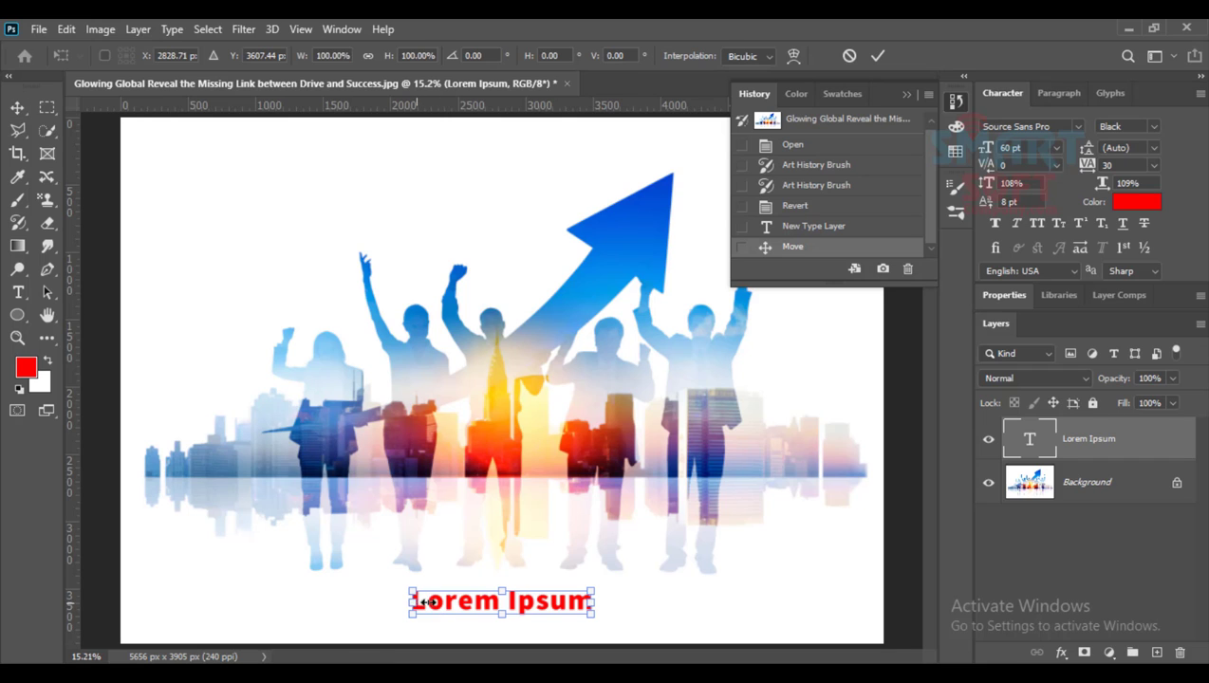
left_click_drag(410, 586, 742, 480)
key("Return")
key("Escape")
key("Return")
- Add a second 60 pt text layer with the placeholder Lorem Ipsum above the left-hand figures
key("t")
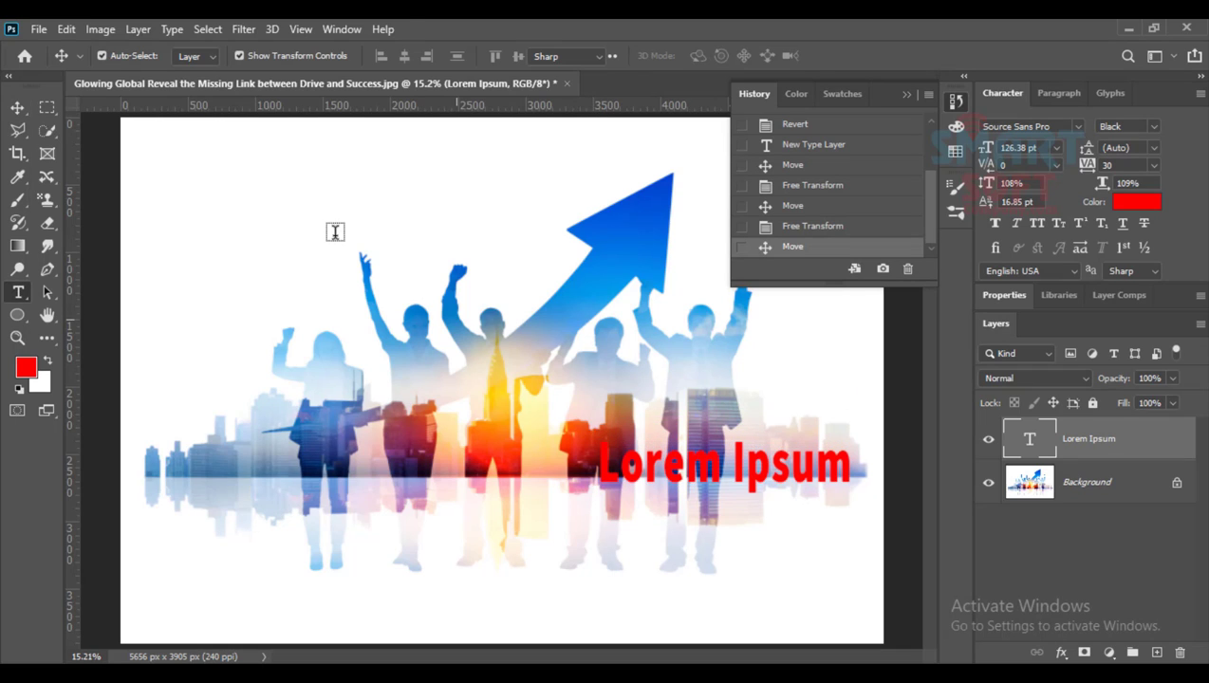
left_click(337, 265)
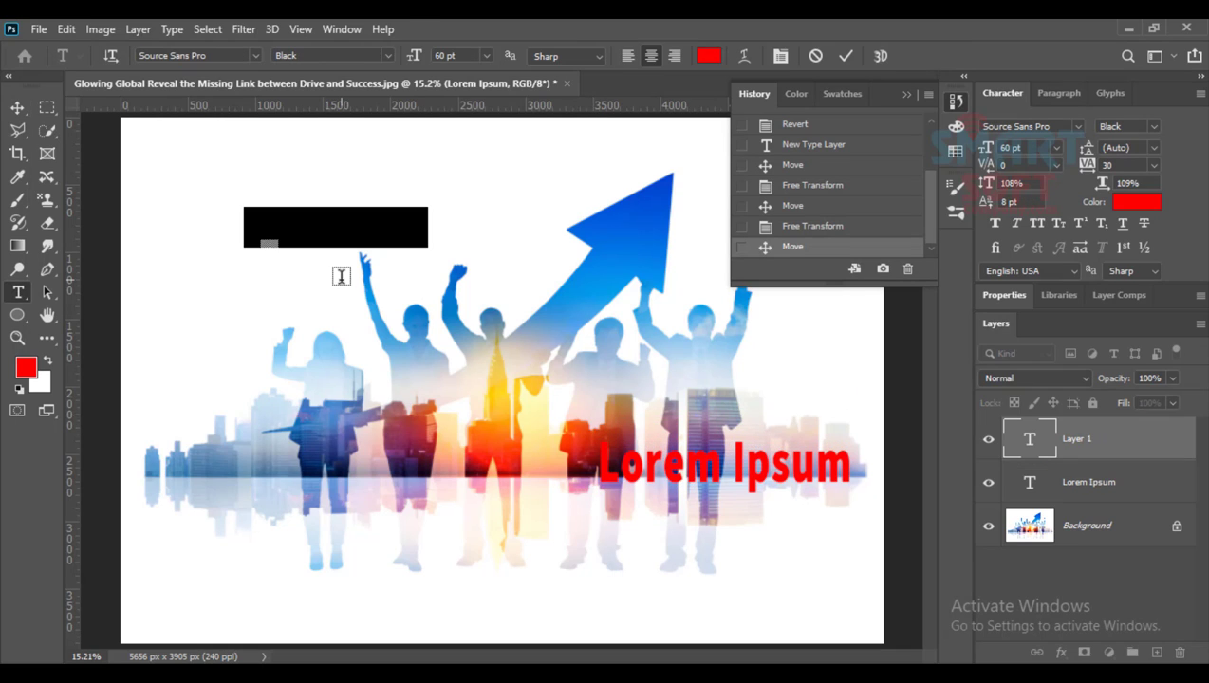
left_click(17, 107)
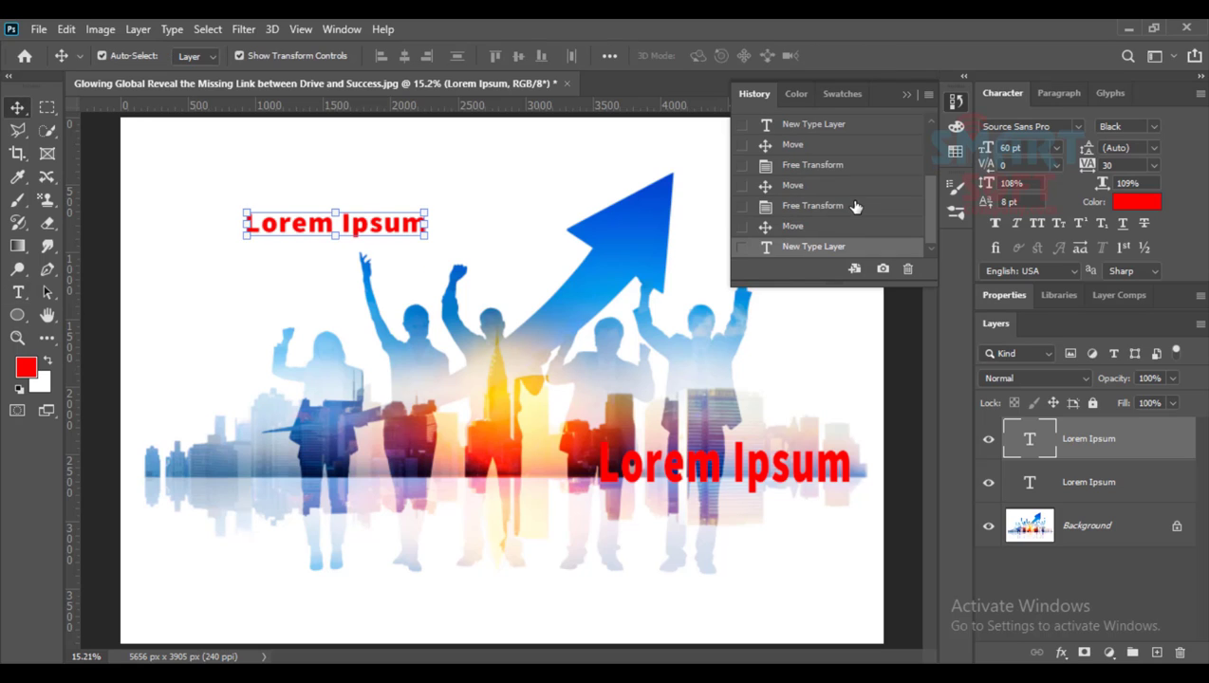
- Revert the image to its original opening snapshot, and restore it to the last New Type Layer history state
scroll(854, 207, "up", 3)
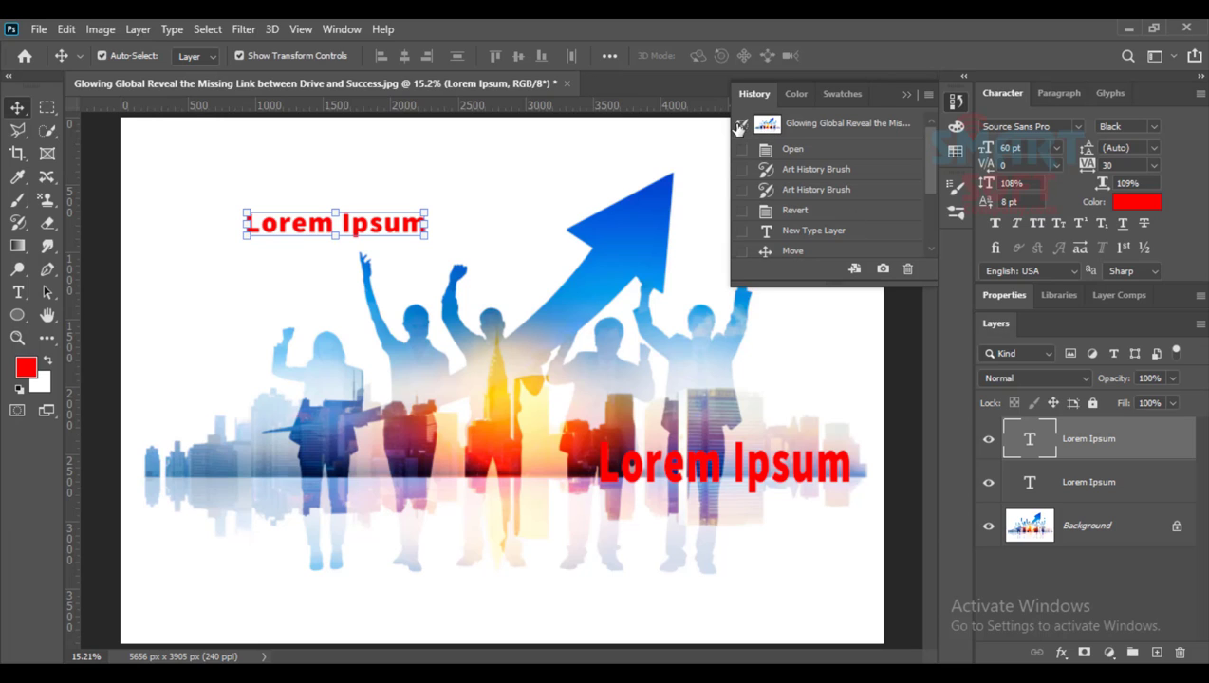
left_click(811, 128)
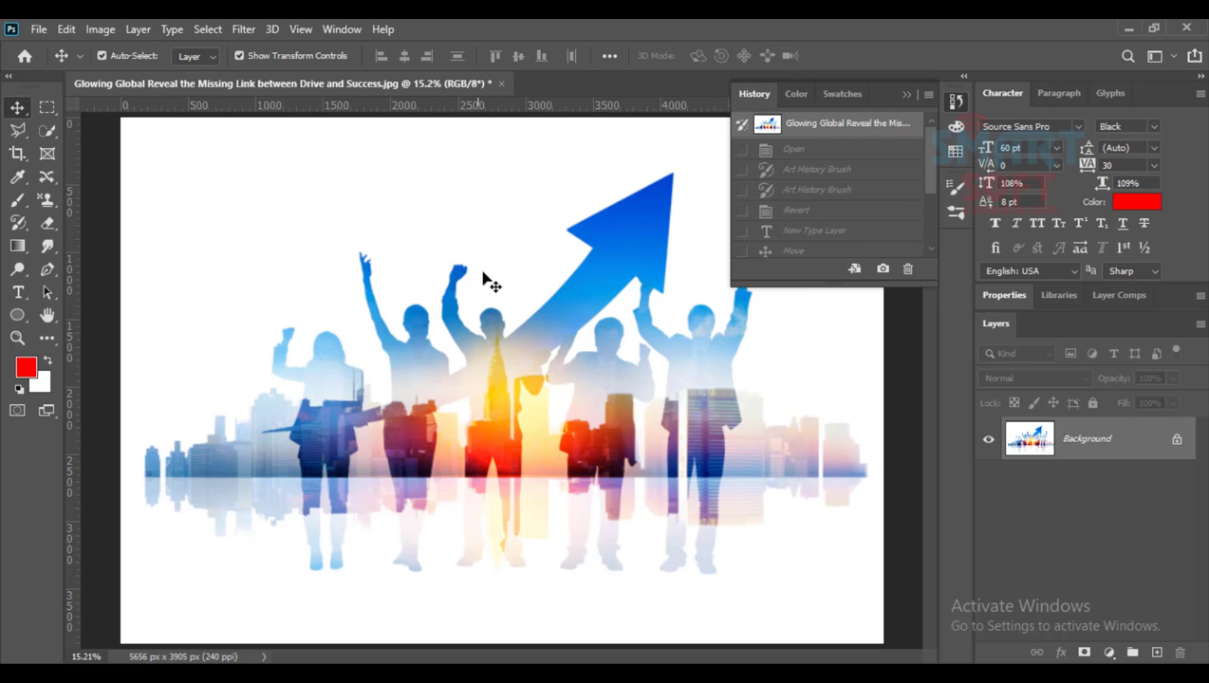
scroll(804, 237, "down", 3)
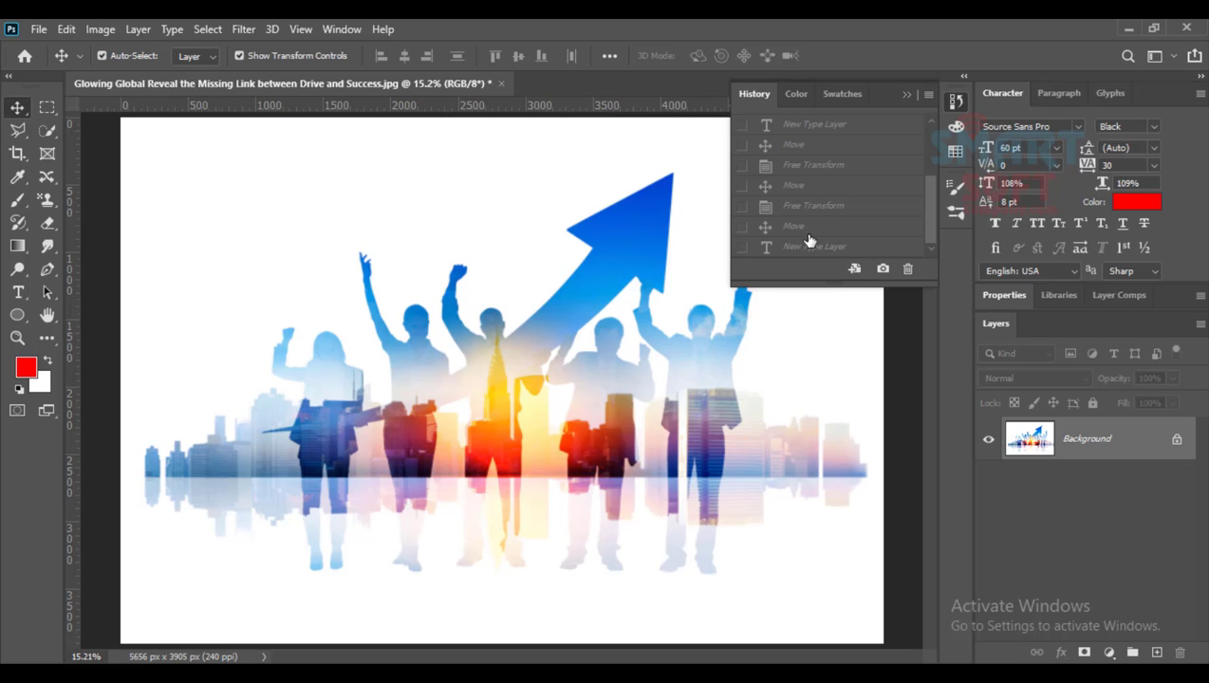
scroll(807, 240, "up", 3)
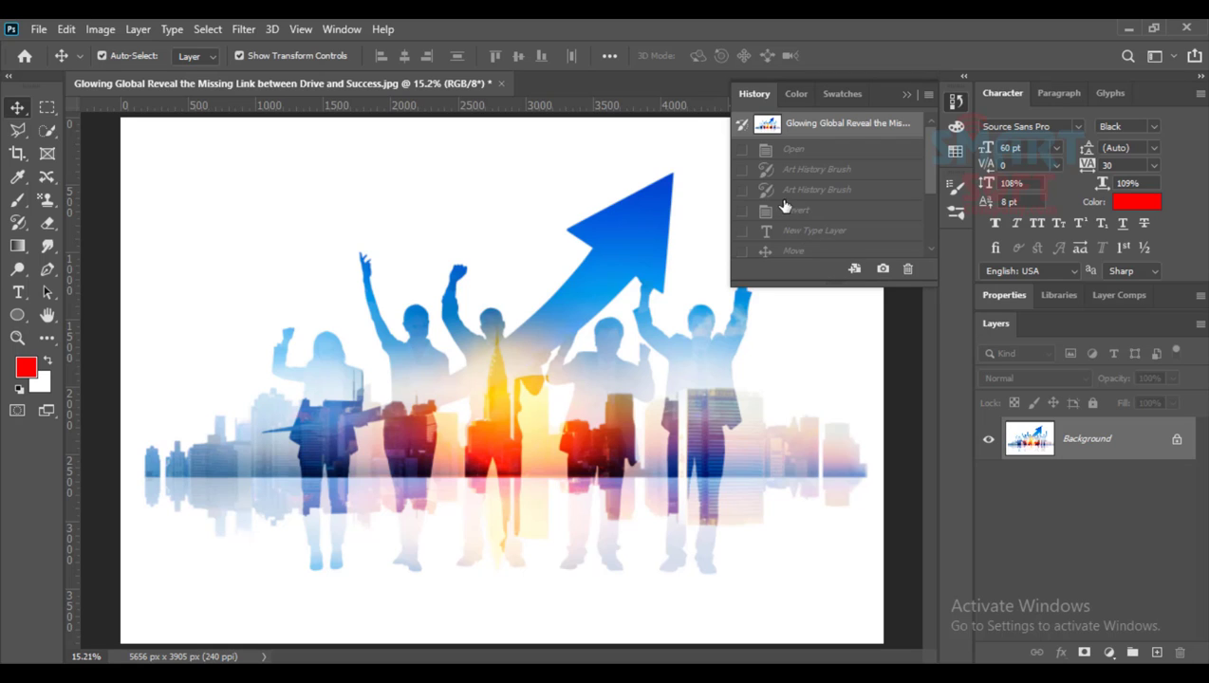
scroll(802, 234, "down", 3)
left_click(806, 246)
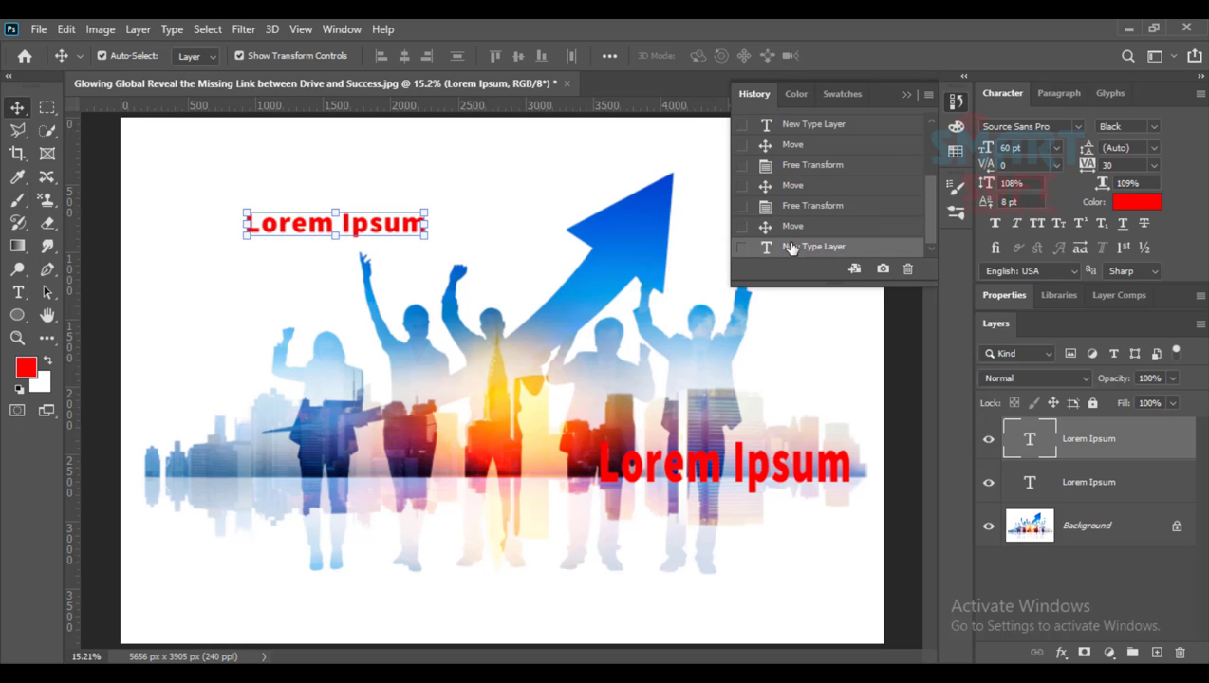
- Move the large text to the image's lower-right corner and the small one to its upper-left, and create a new document from that state
left_click_drag(659, 483, 682, 605)
left_click_drag(372, 239, 267, 171)
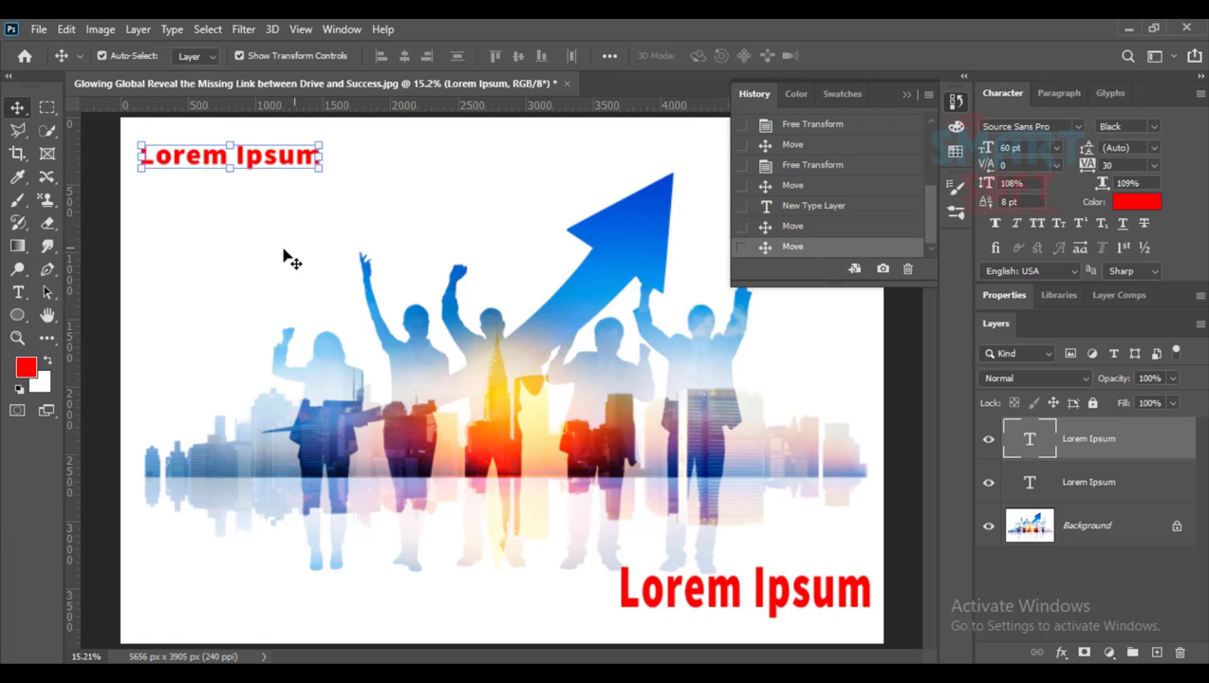
left_click(854, 271)
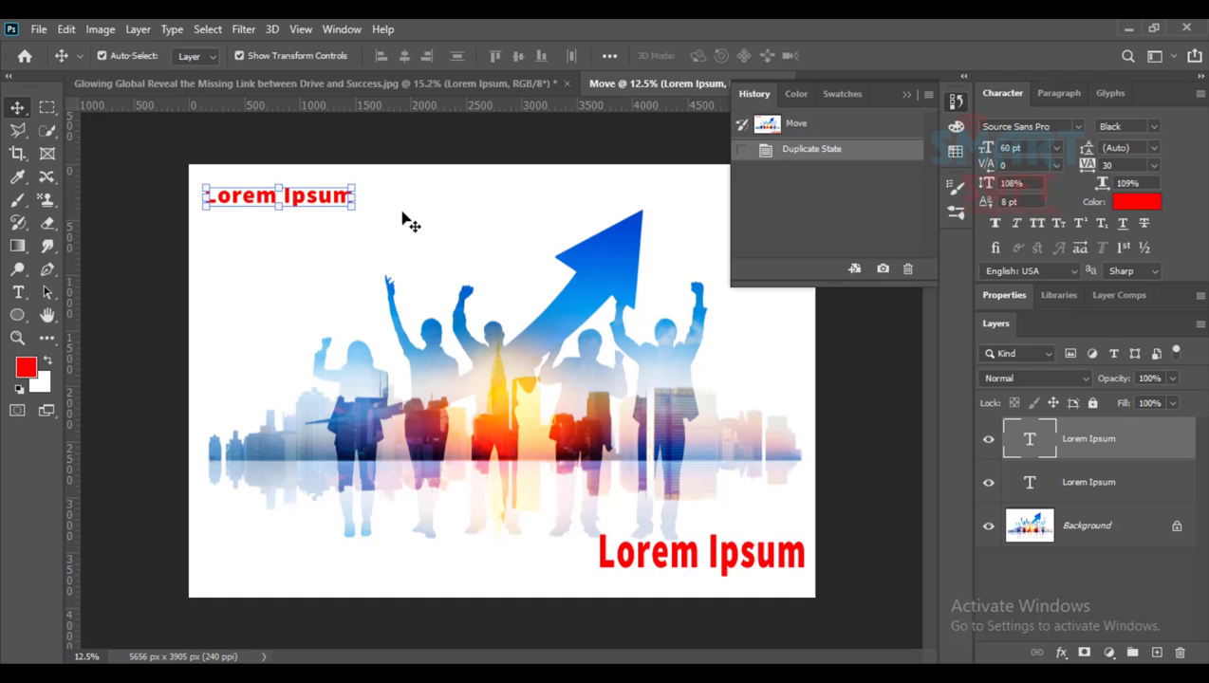
- Move both Lorem Ipsum texts slightly inward in the duplicate document, and switch back to the original document
left_click_drag(318, 202, 350, 218)
left_click_drag(798, 573, 770, 531)
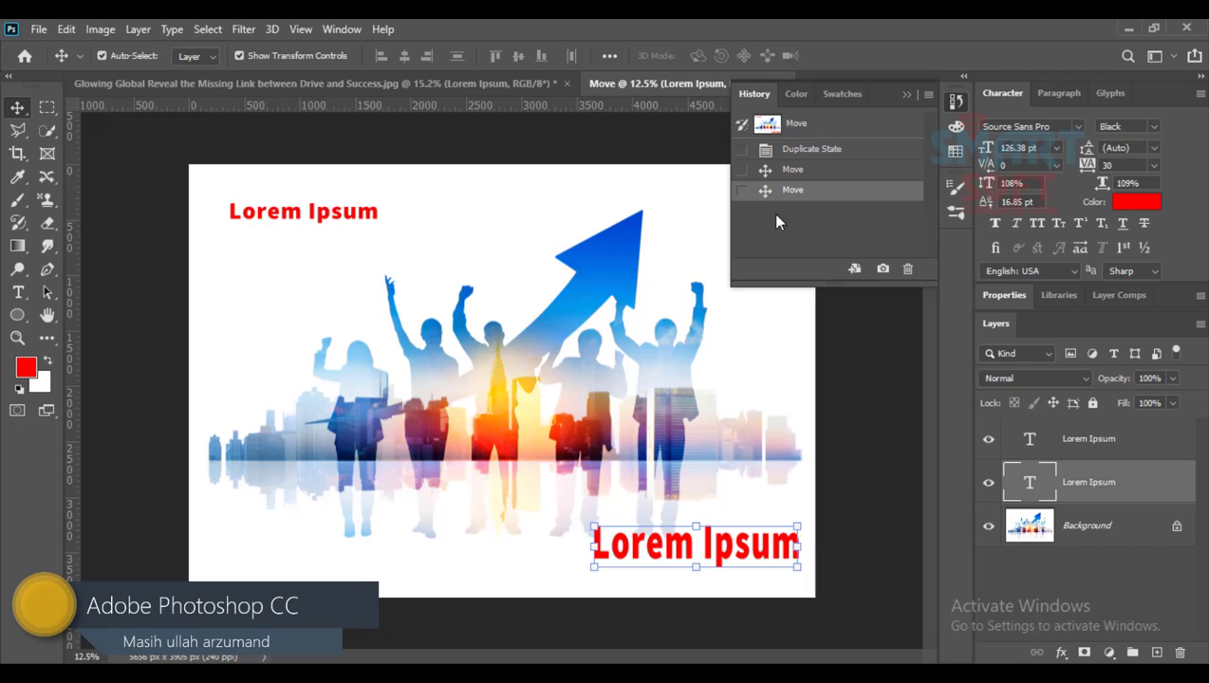
left_click(302, 86)
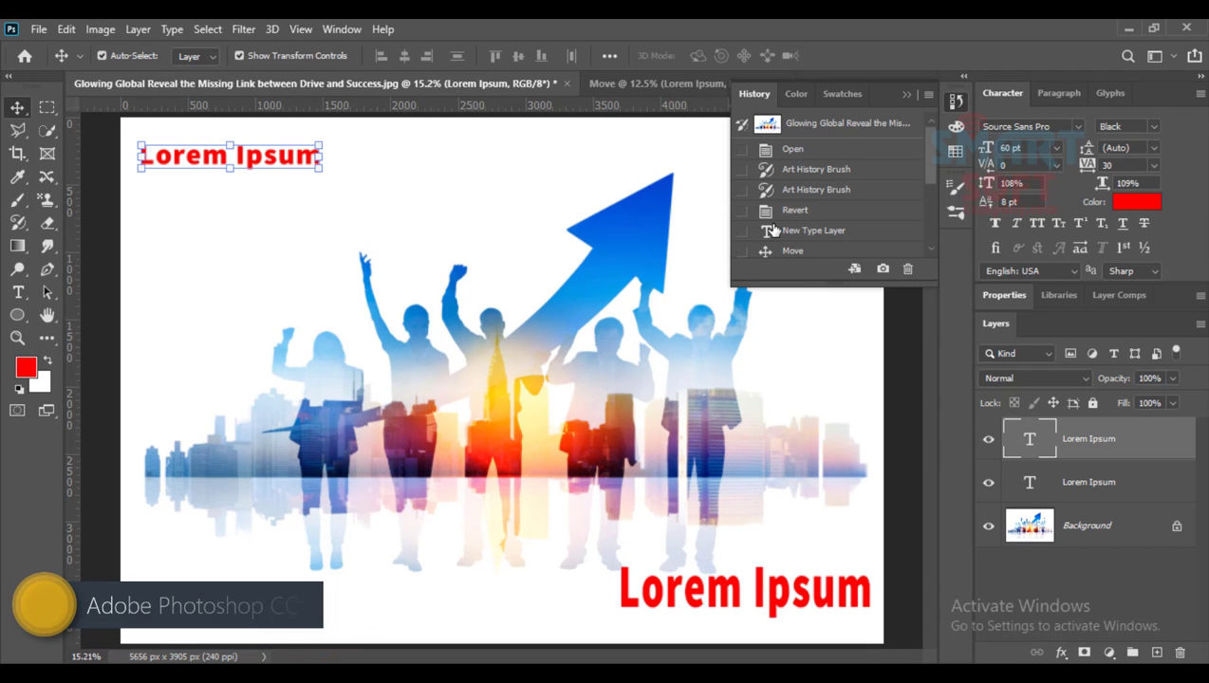
- Lengthen the History panel so the original document's full list of states fits
scroll(828, 239, "down", 1)
scroll(823, 241, "down", 2)
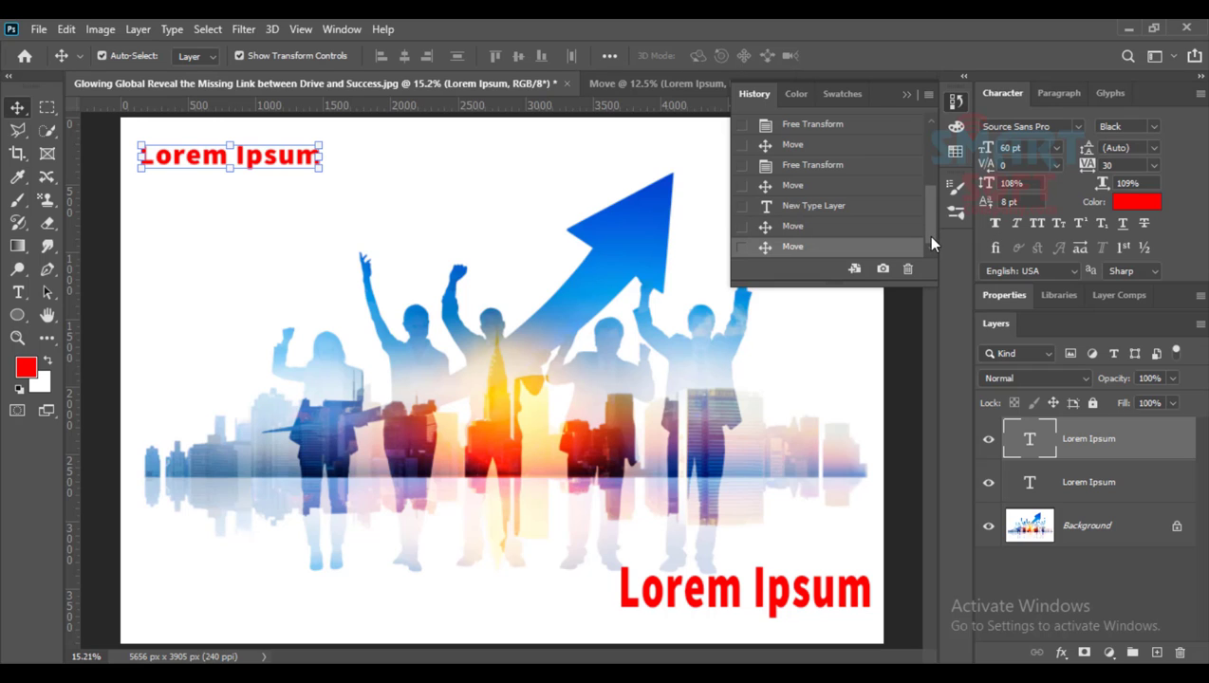
left_click_drag(843, 284, 843, 573)
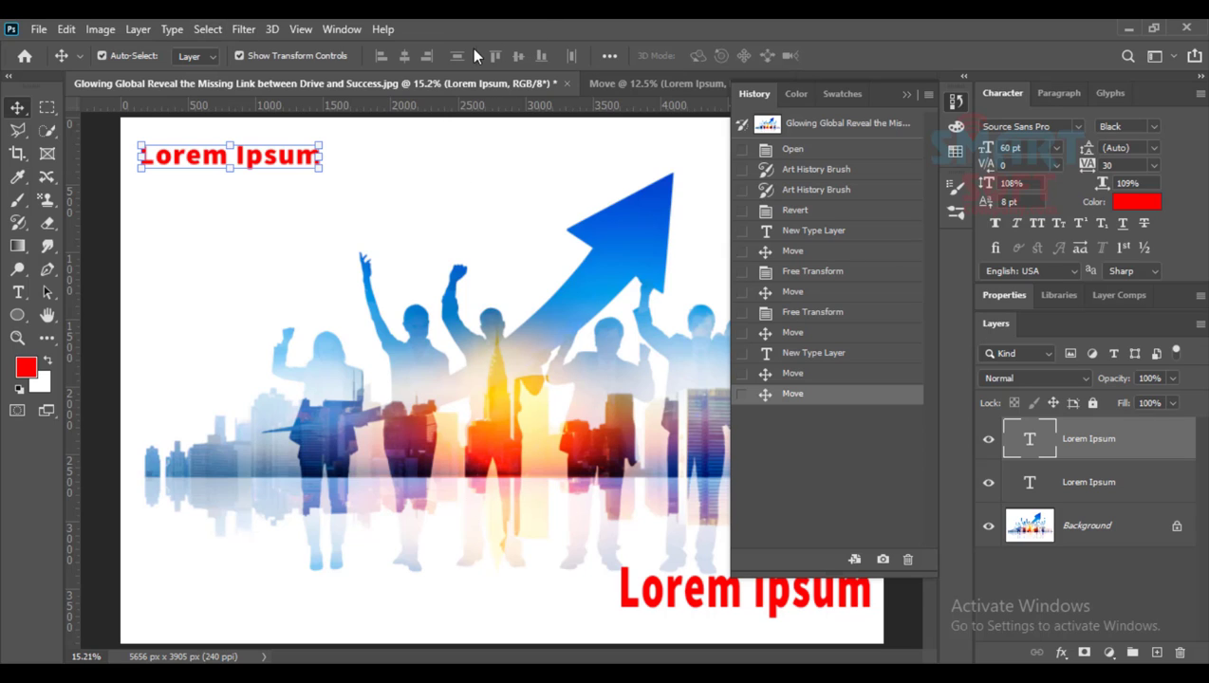
- Try a History States limit of 1000 in the Performance preferences, and lower it to the small end of the range
left_click(67, 31)
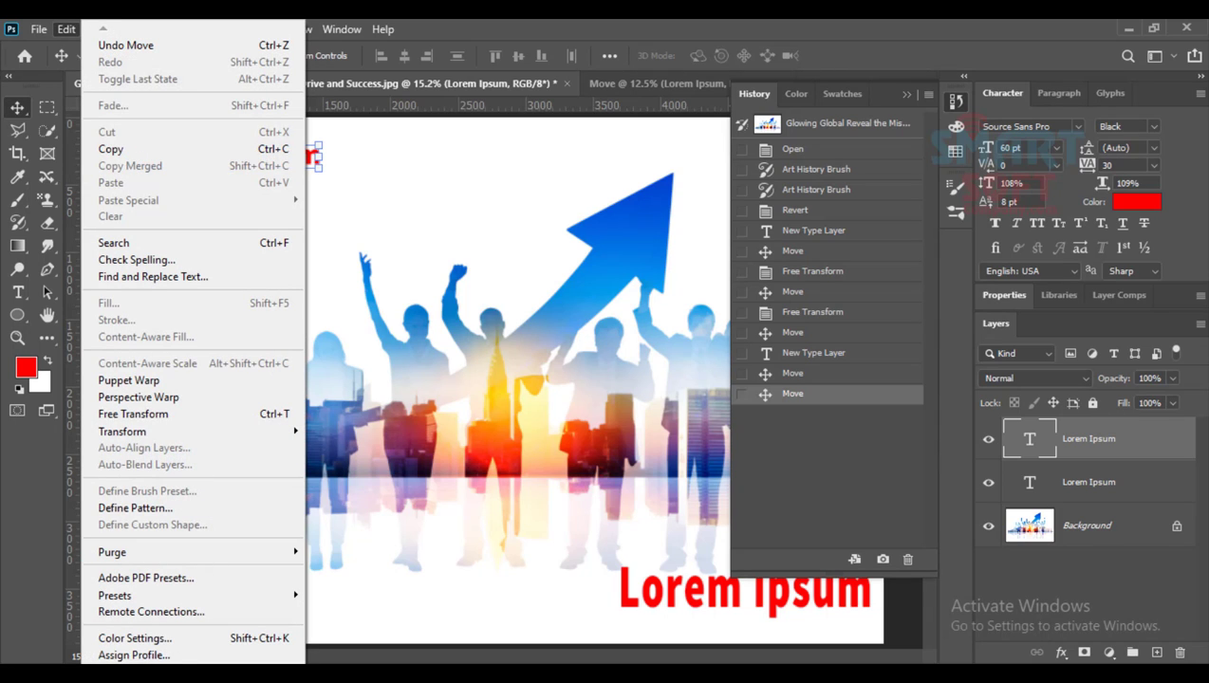
scroll(193, 342, "down", 3)
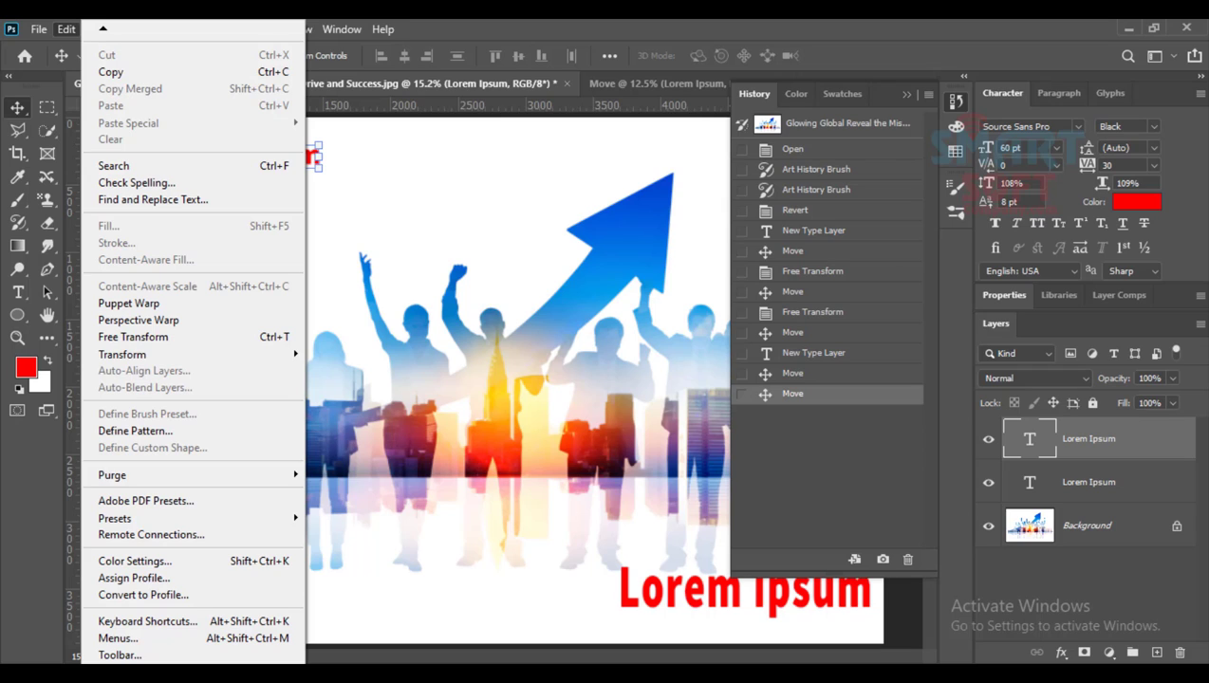
mouse_move(193, 661)
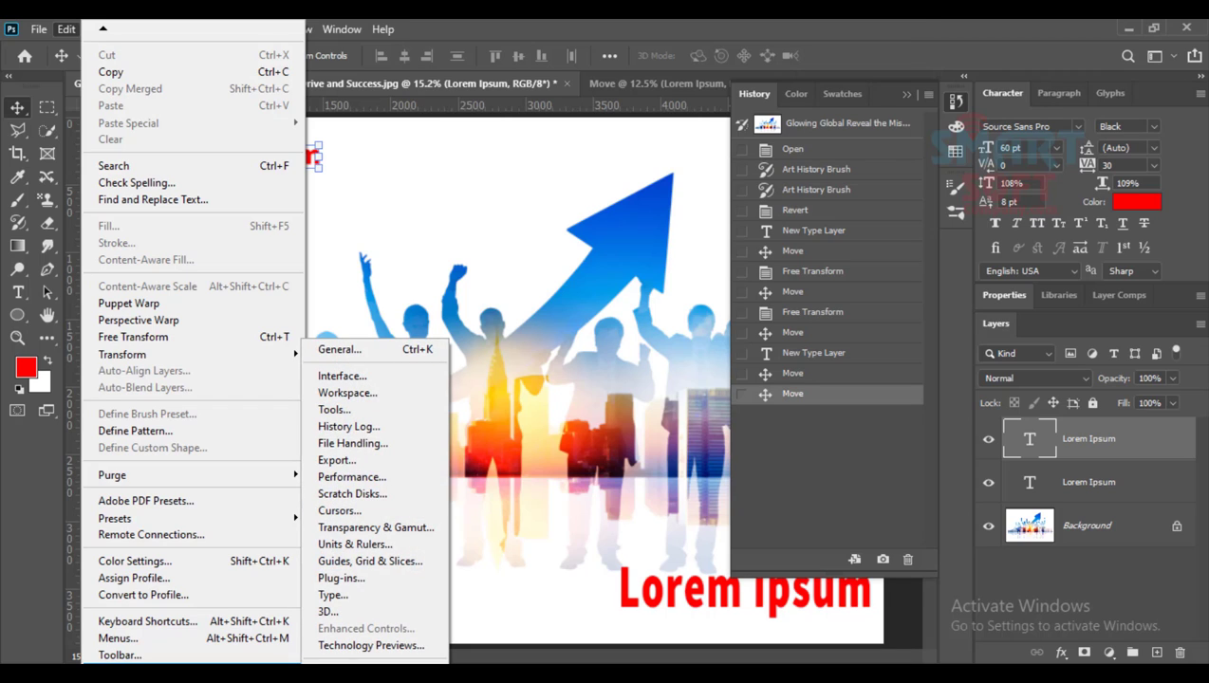
left_click(375, 479)
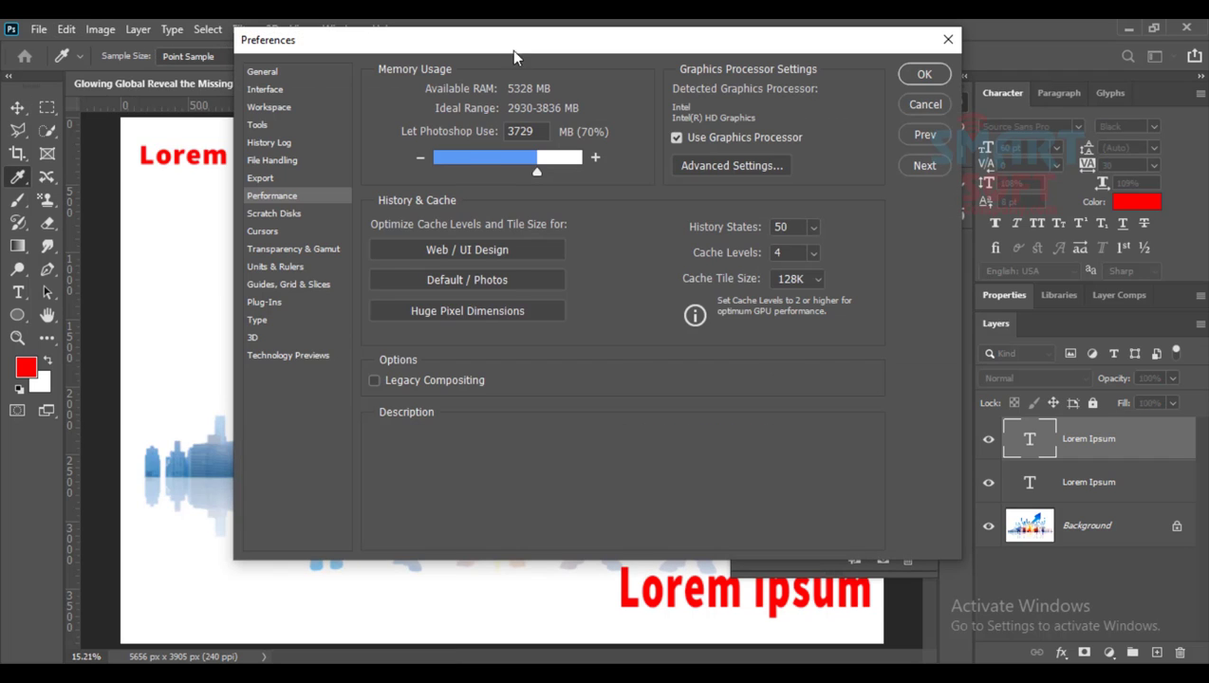
left_click_drag(510, 52, 358, 76)
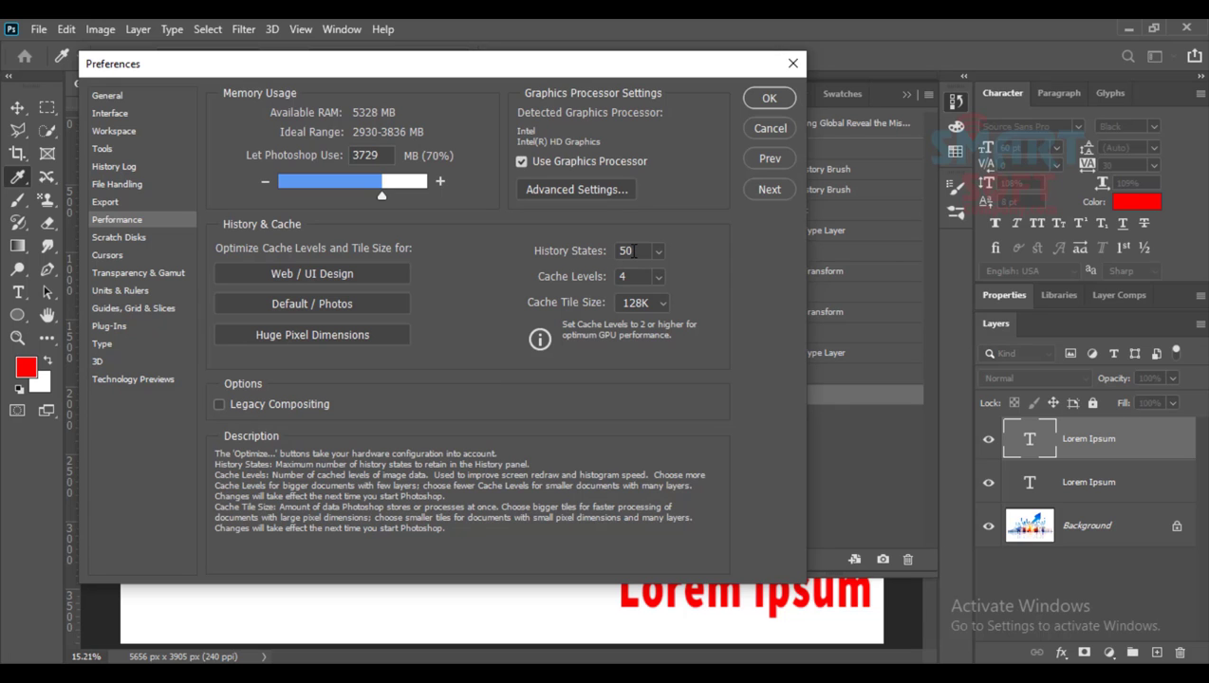
left_click_drag(594, 68, 472, 64)
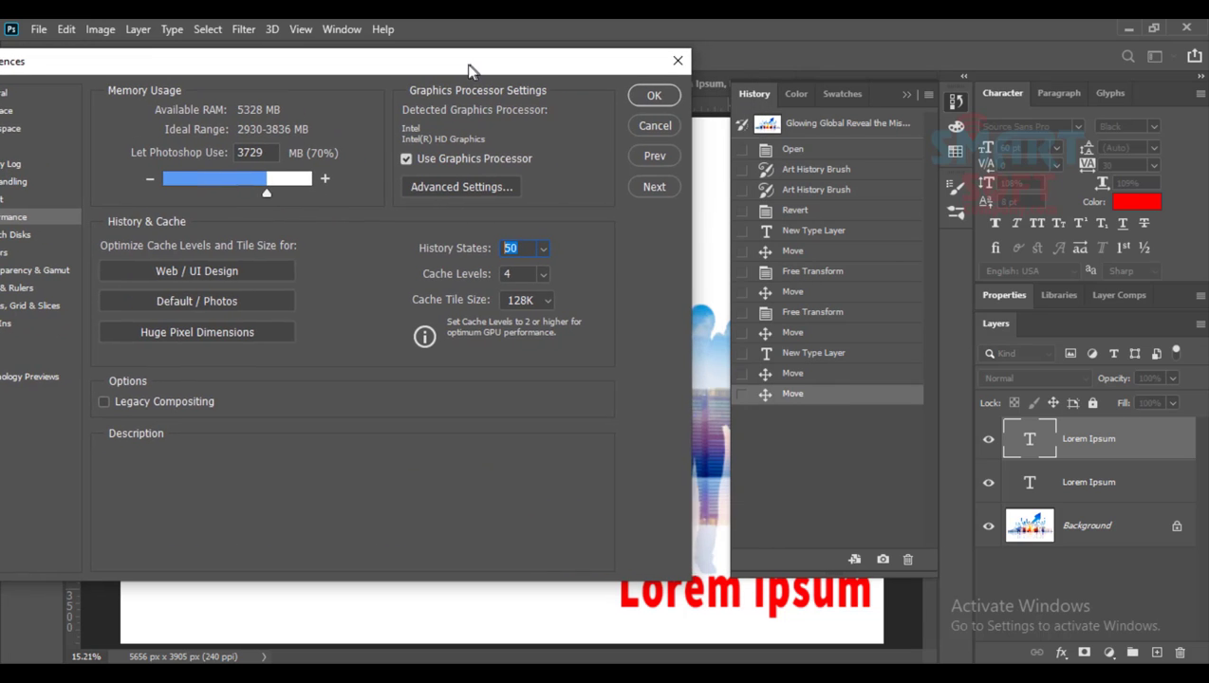
left_click(537, 248)
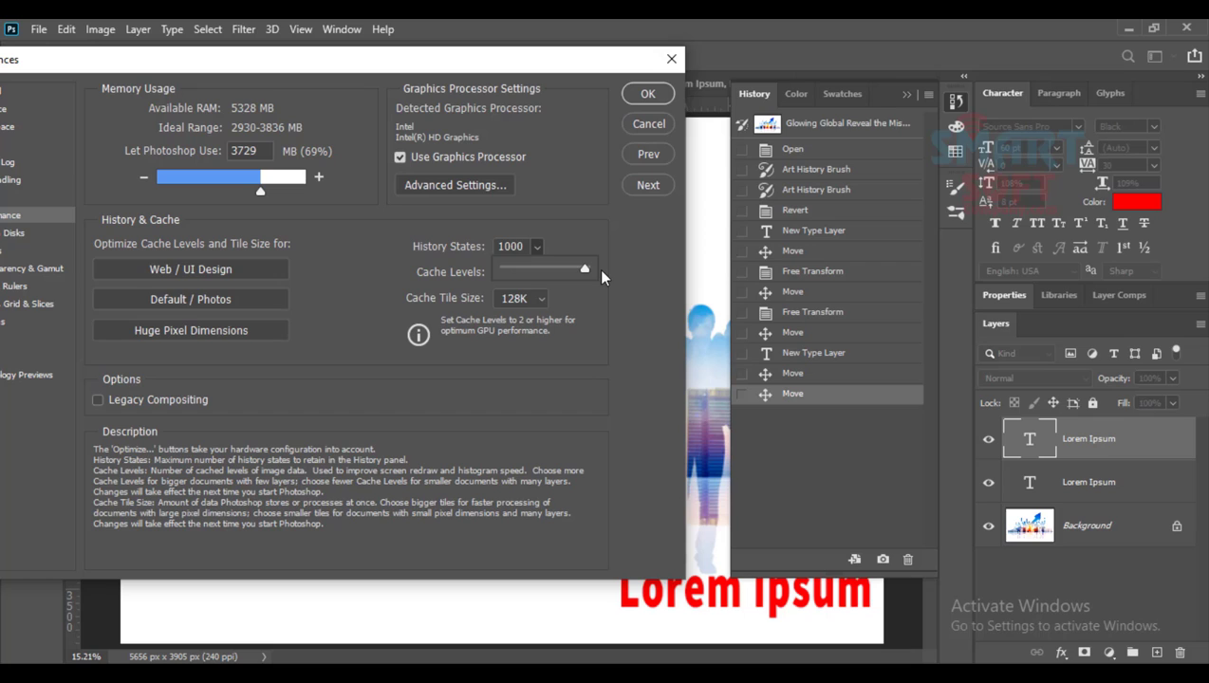
left_click_drag(584, 270, 504, 271)
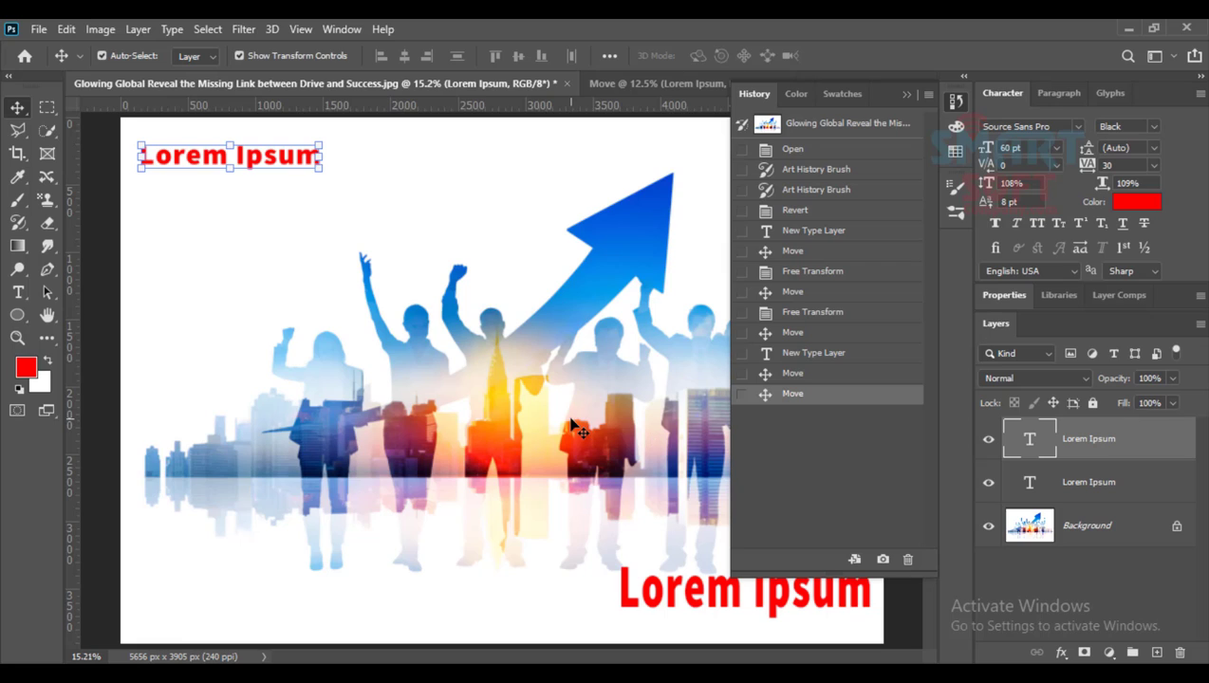
- Create another new document from the current history state, and move its small Lorem Ipsum text right and widen it with Free Transform
left_click(472, 353)
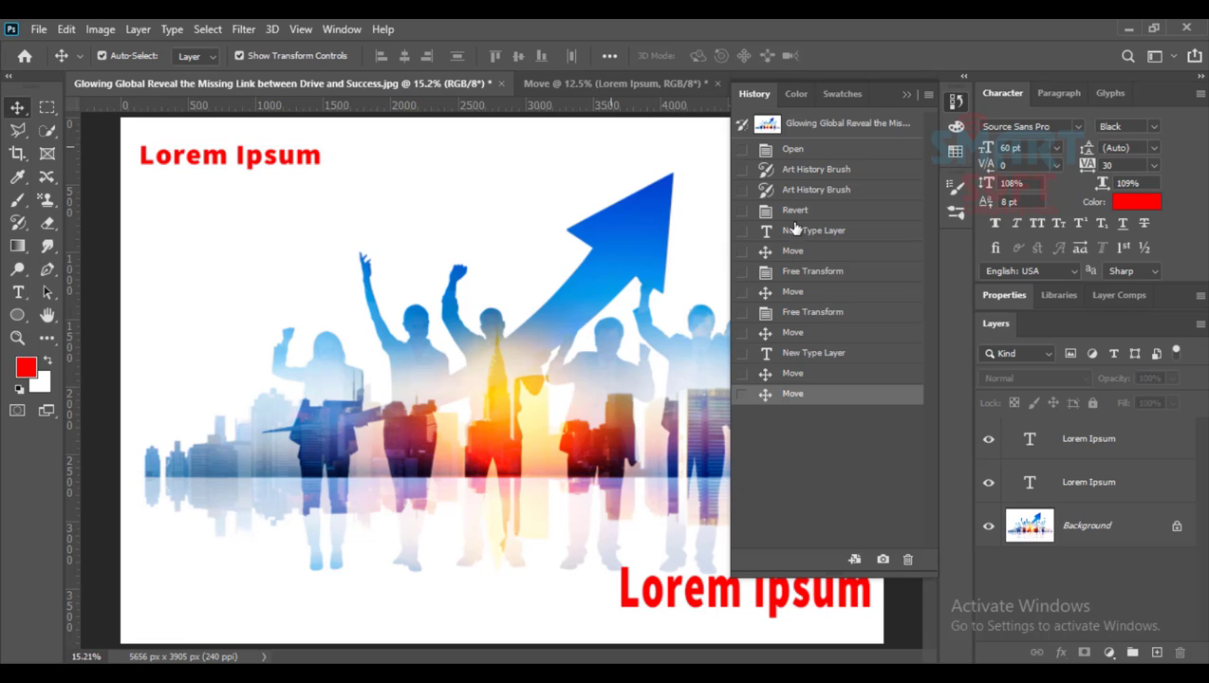
left_click(854, 559)
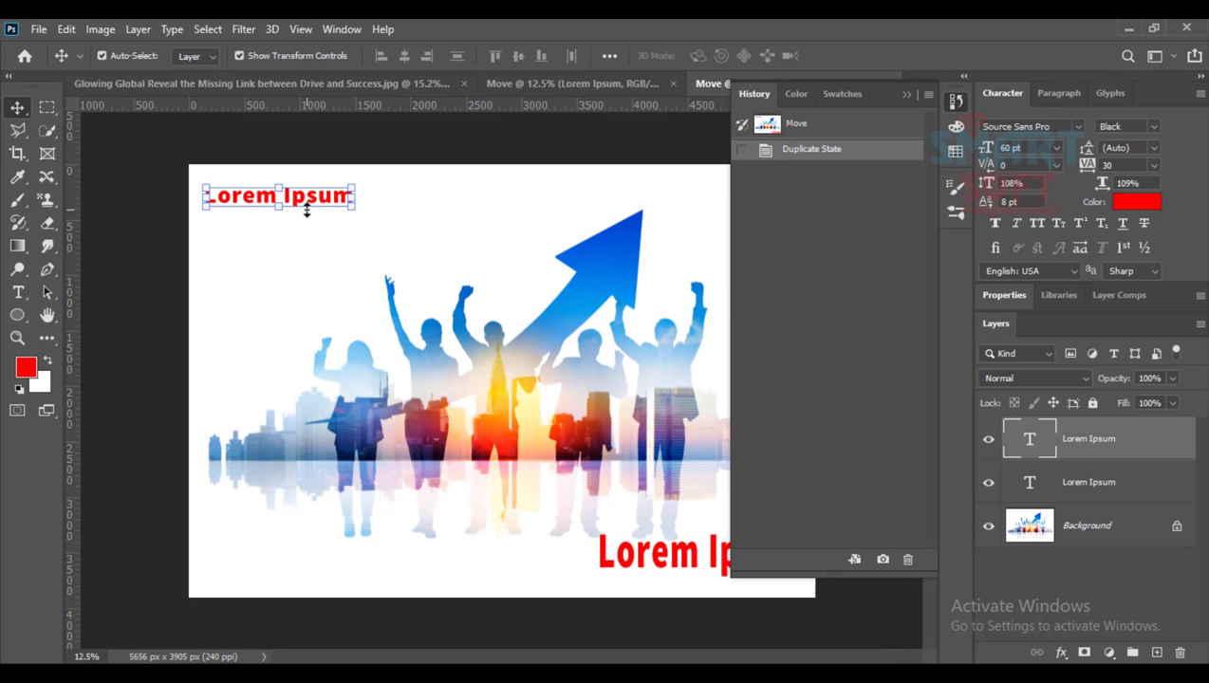
left_click_drag(311, 206, 473, 221)
key("ctrl+t")
key("Return")
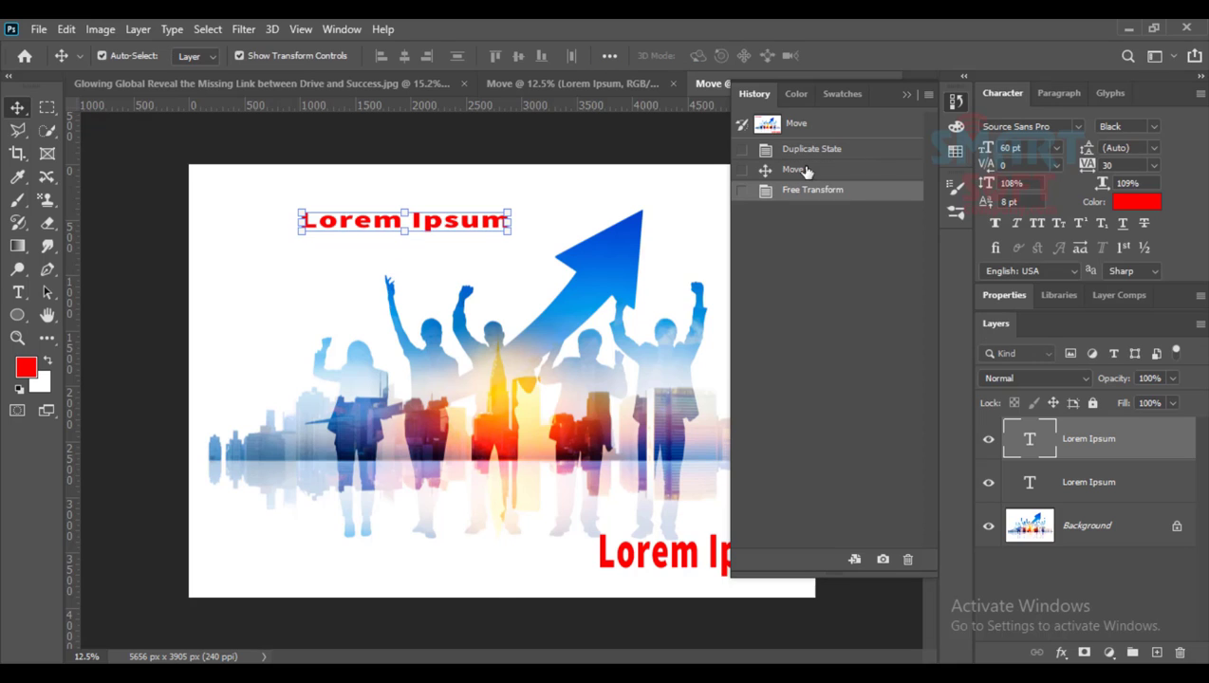
- Move the small text down over the left-hand skyline using Free Transform, and the large text up over the right-hand figures
left_click(478, 230)
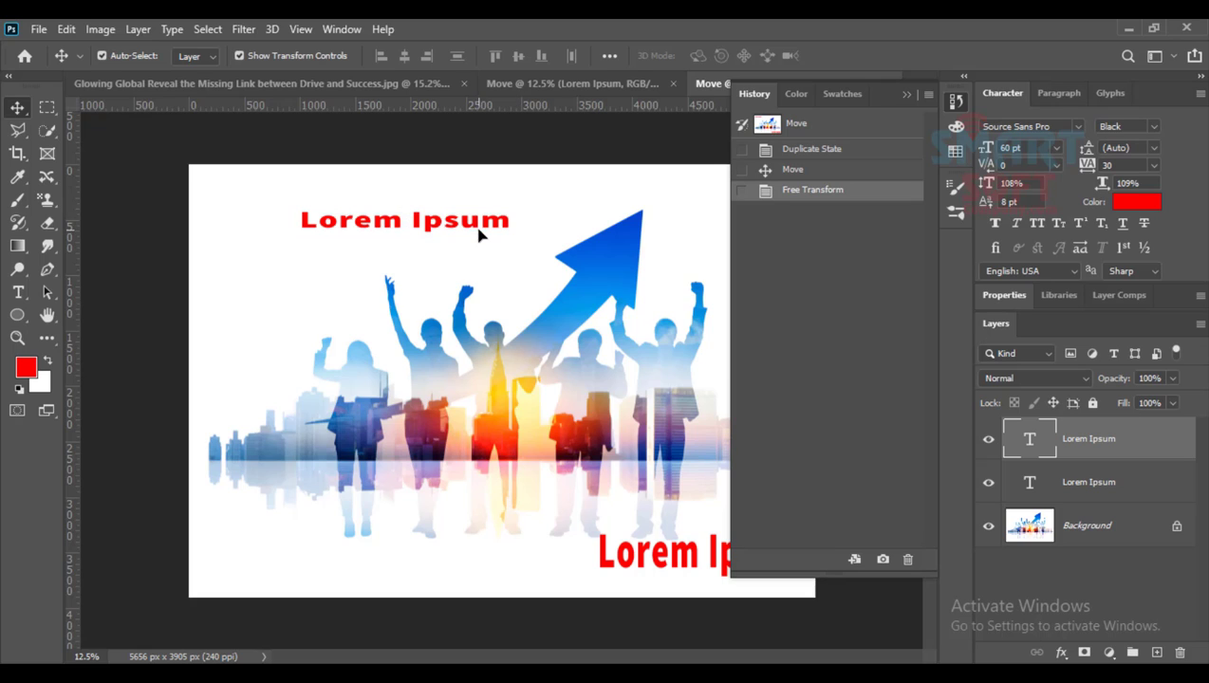
left_click(483, 233)
left_click(451, 224)
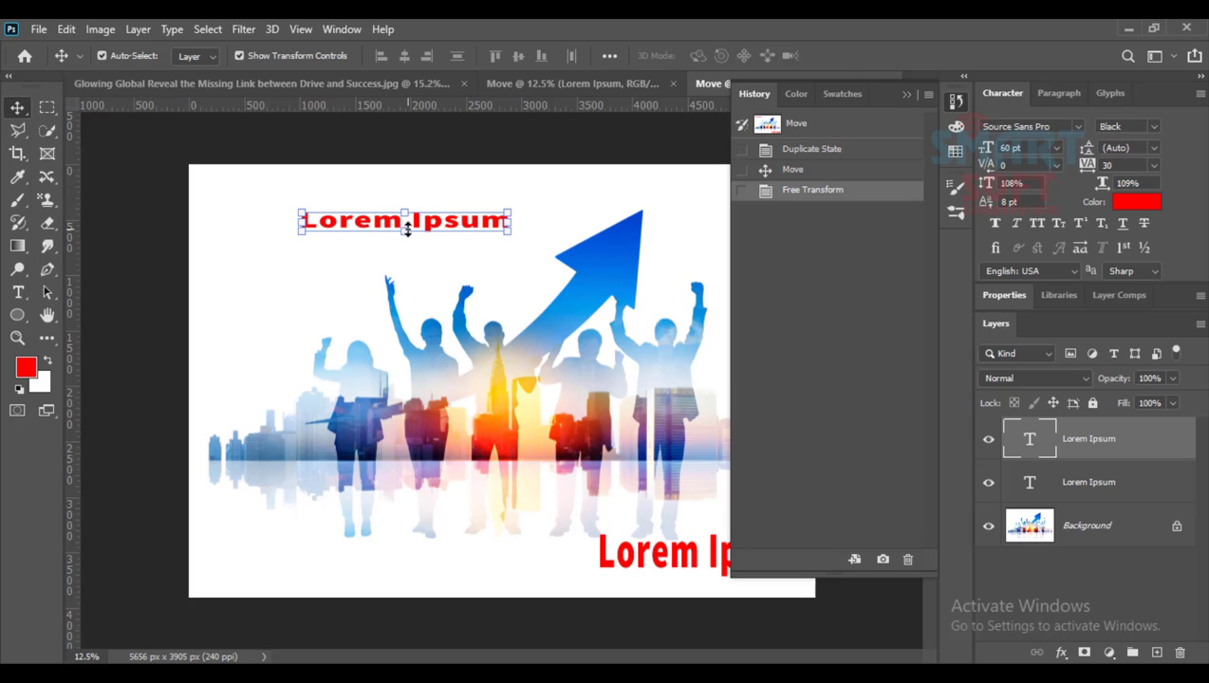
key("ctrl+t")
left_click_drag(448, 241, 403, 446)
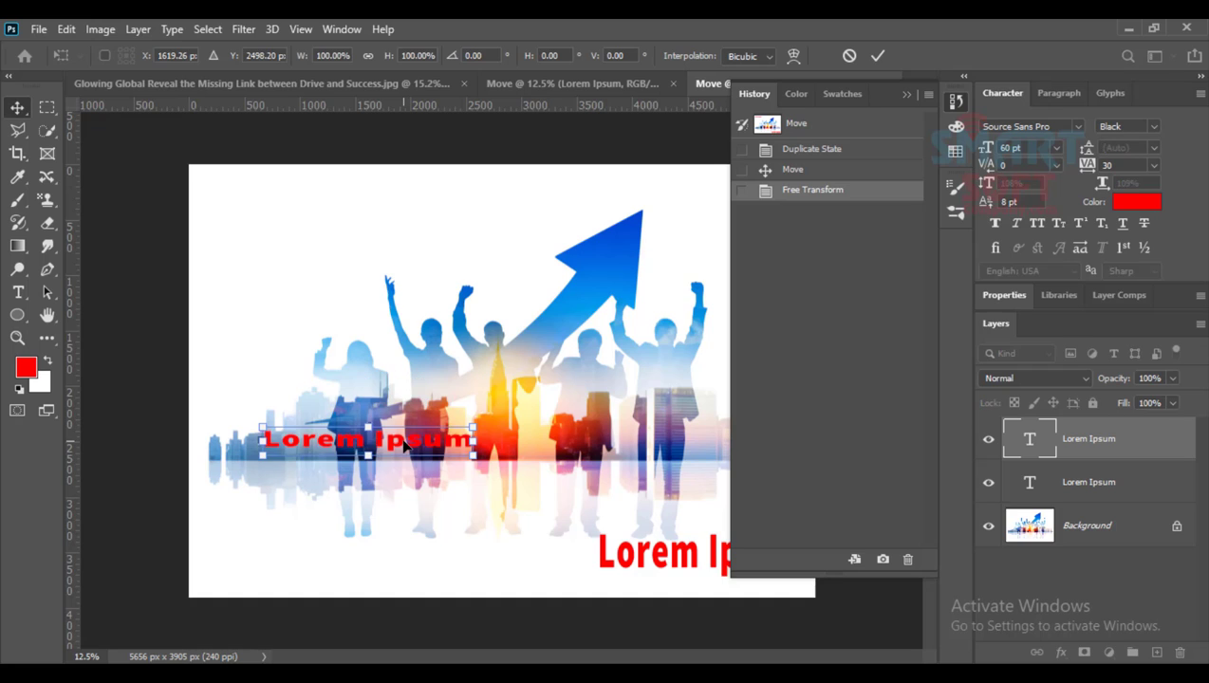
key("Return")
left_click_drag(654, 576, 560, 433)
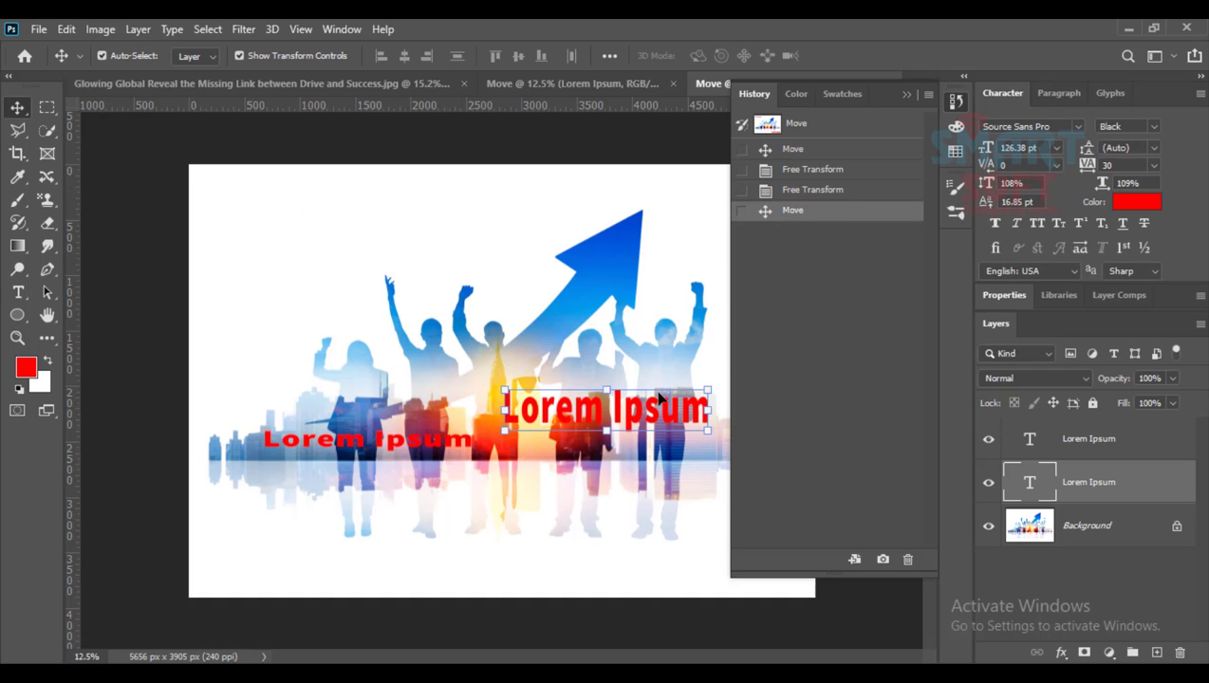
- Move the large Lorem Ipsum text down to the image's lower right, and the small text up across the figures' heads
left_click_drag(643, 465, 658, 539)
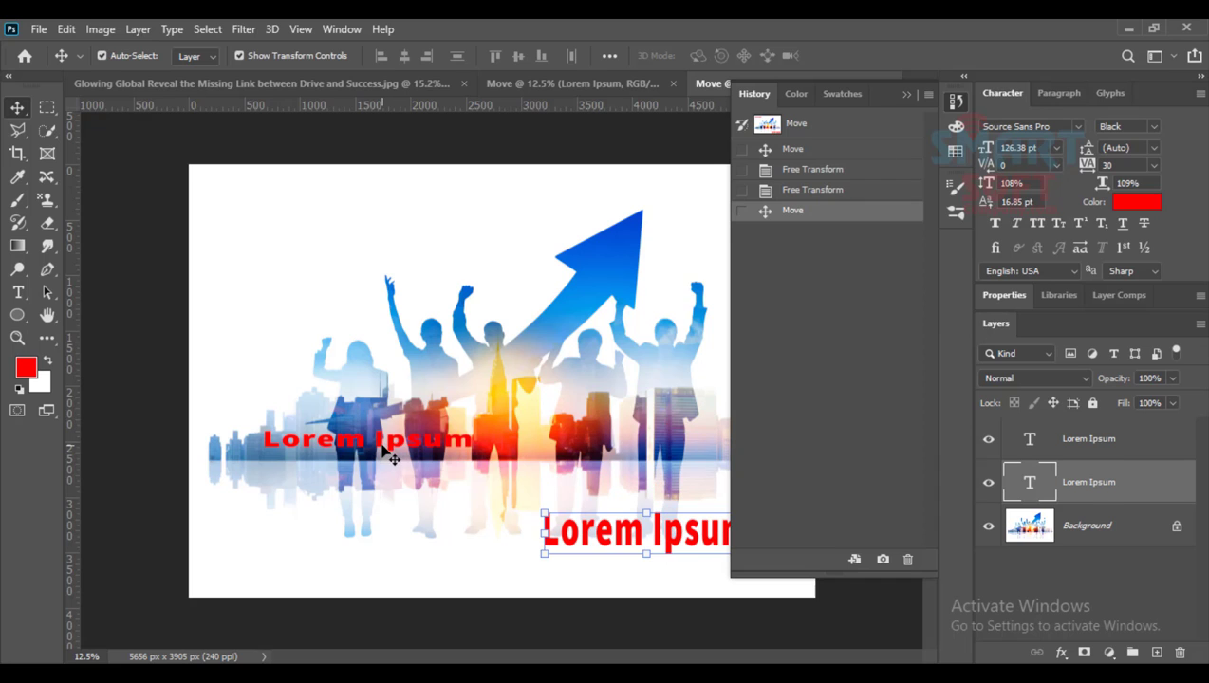
left_click_drag(381, 440, 787, 217)
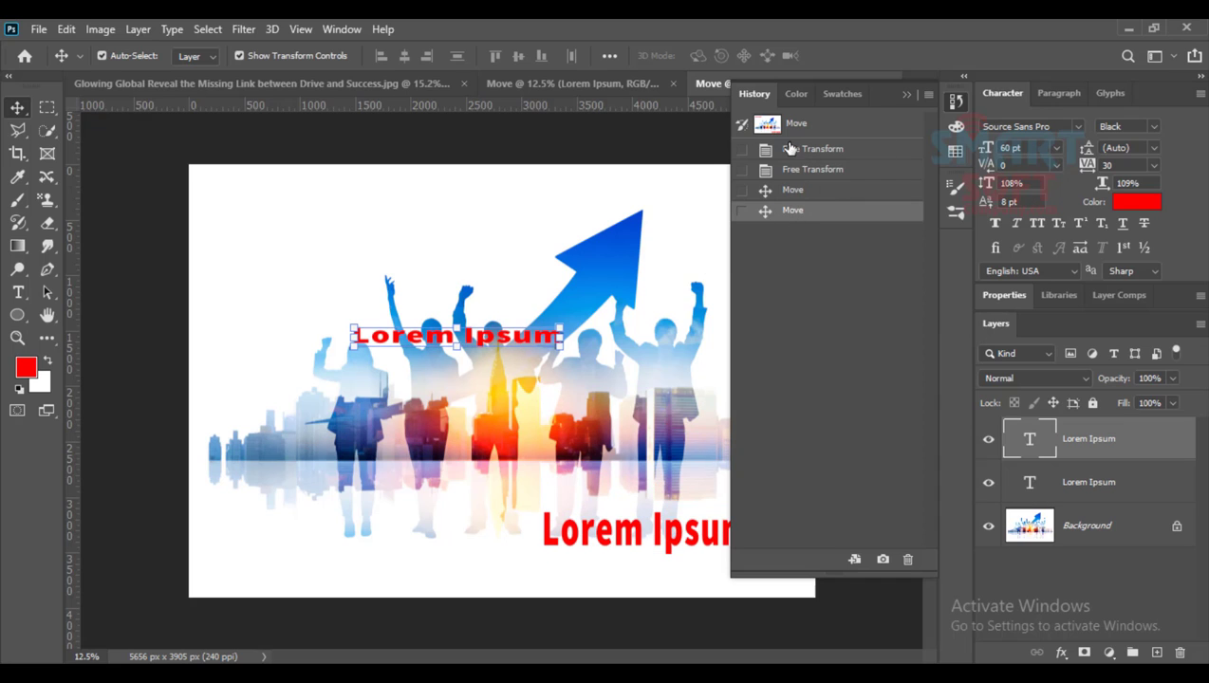
- Set the History States limit to 50 in the Performance preferences
left_click(99, 28)
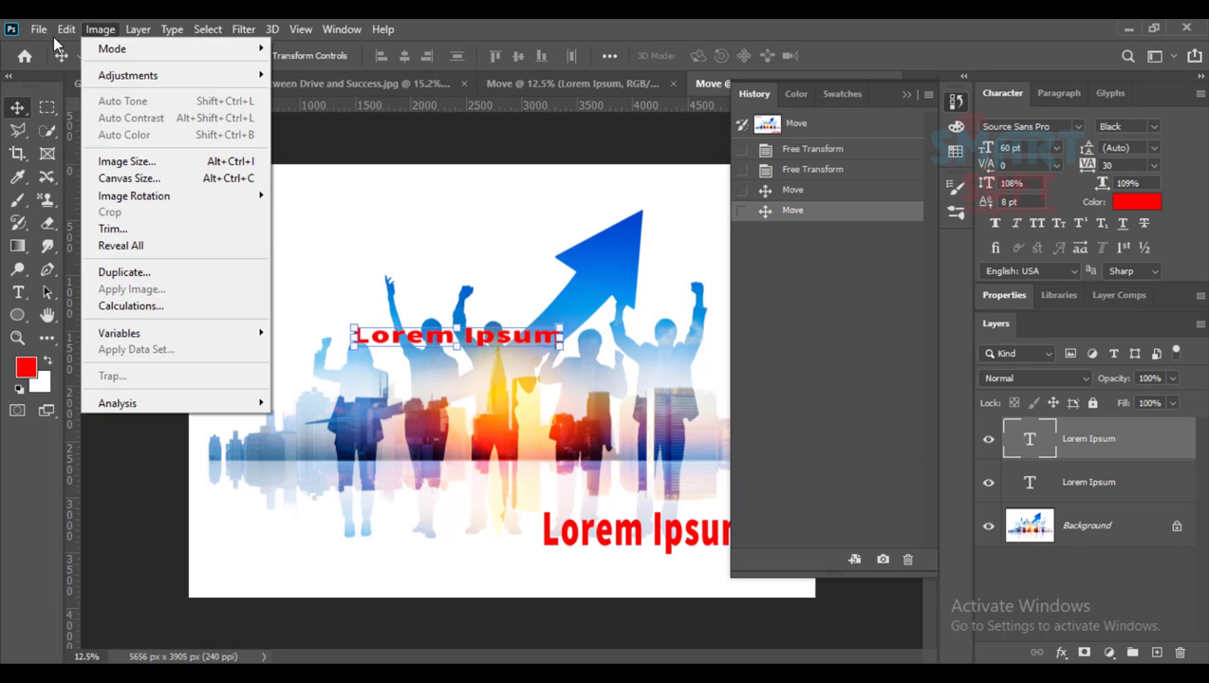
mouse_move(66, 29)
mouse_move(142, 664)
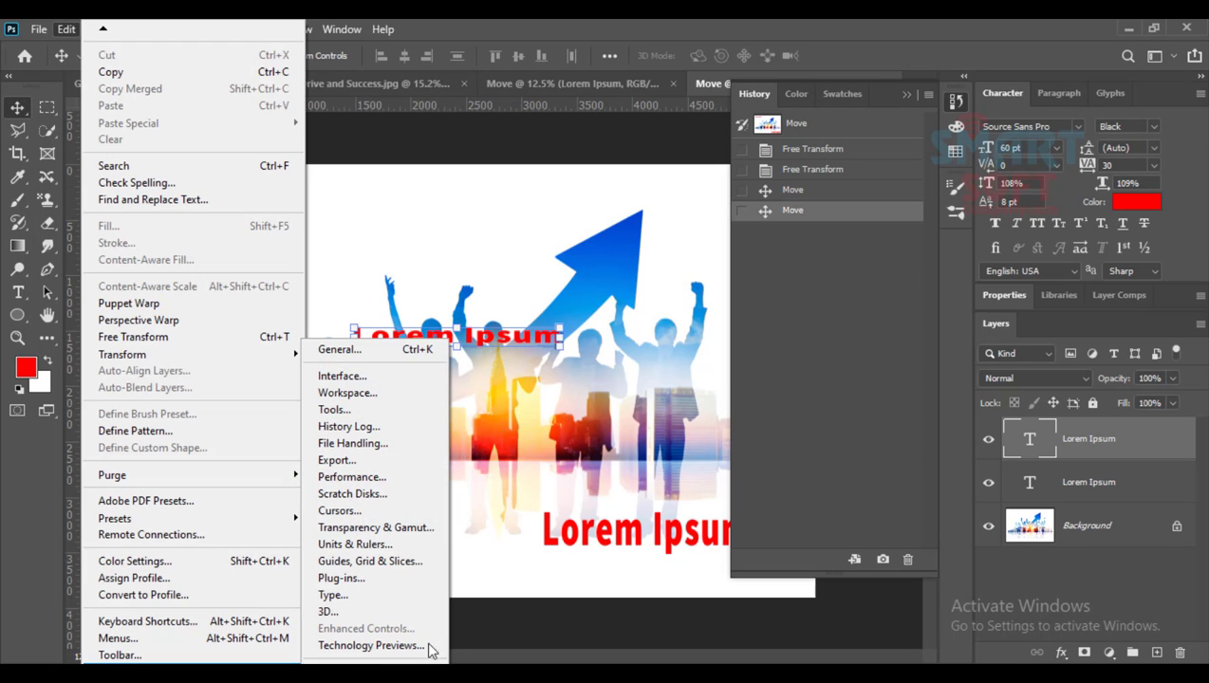
left_click(418, 476)
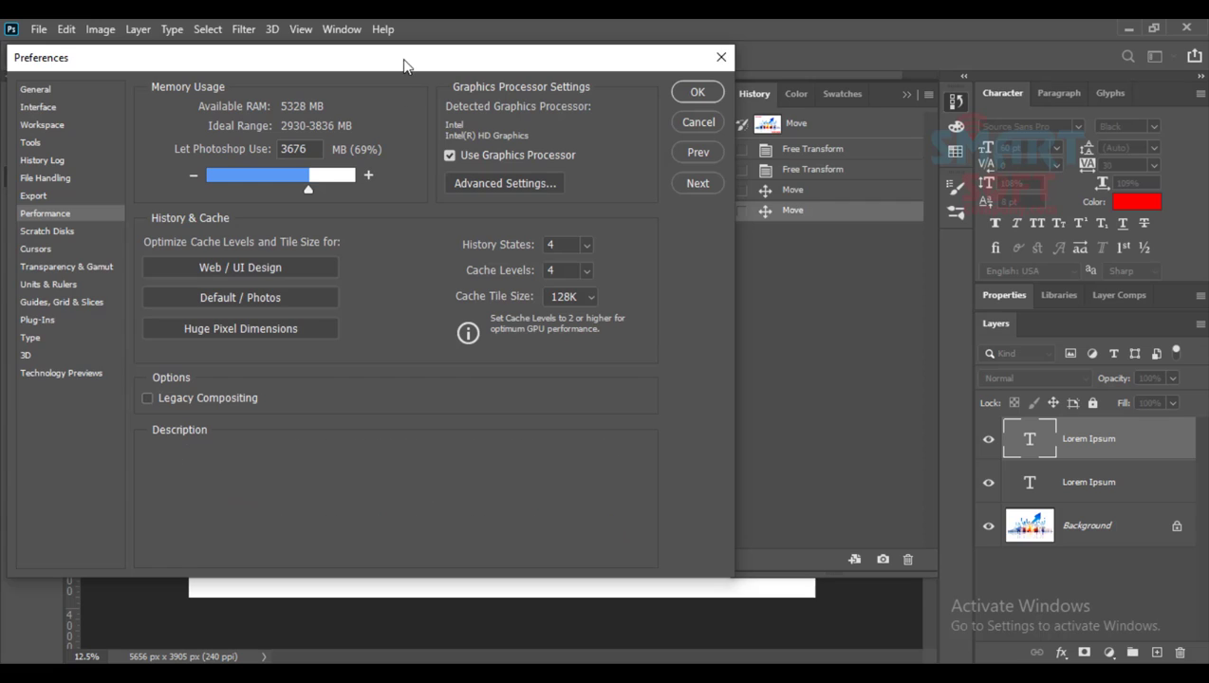
left_click_drag(403, 65, 478, 76)
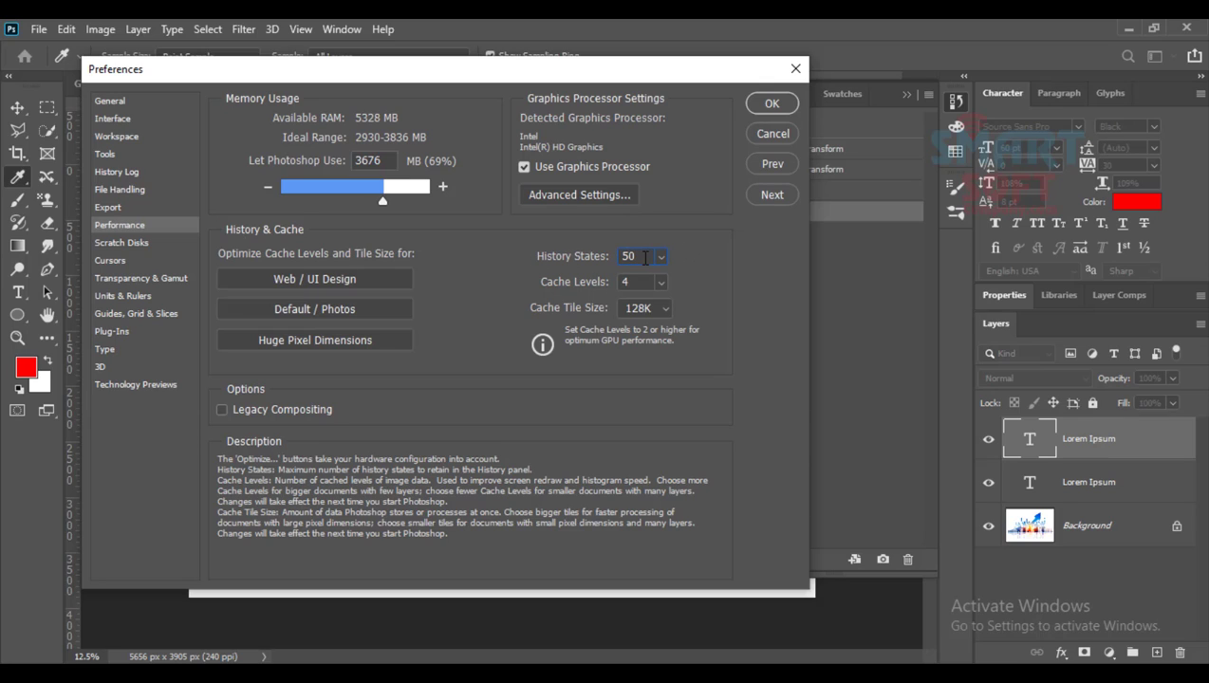
left_click(771, 105)
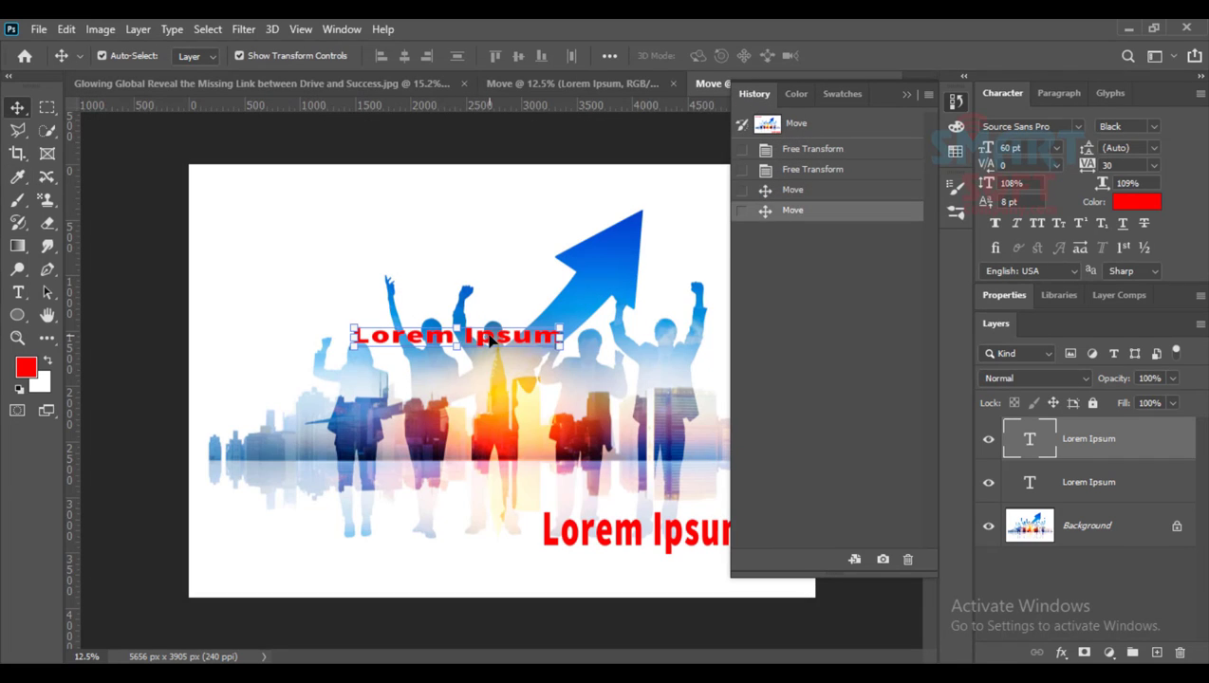
- Move the small Lorem Ipsum text into the white area above the left-hand figures and deselect it
left_click_drag(489, 342, 414, 222)
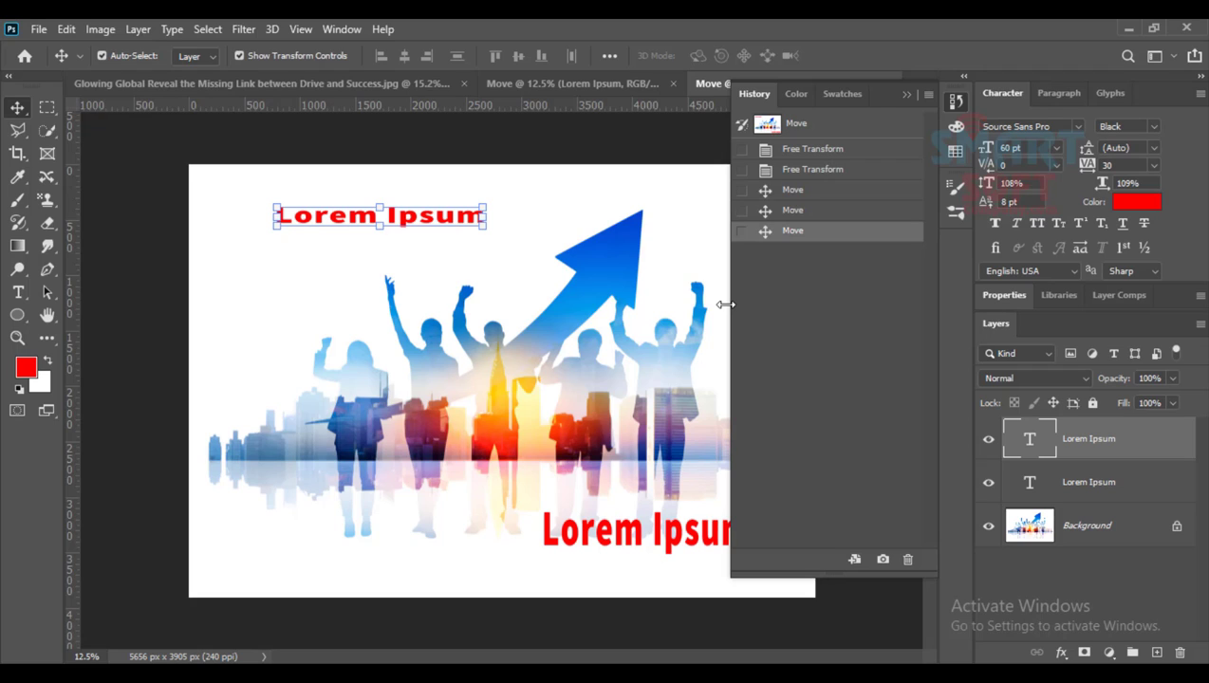
left_click(512, 215)
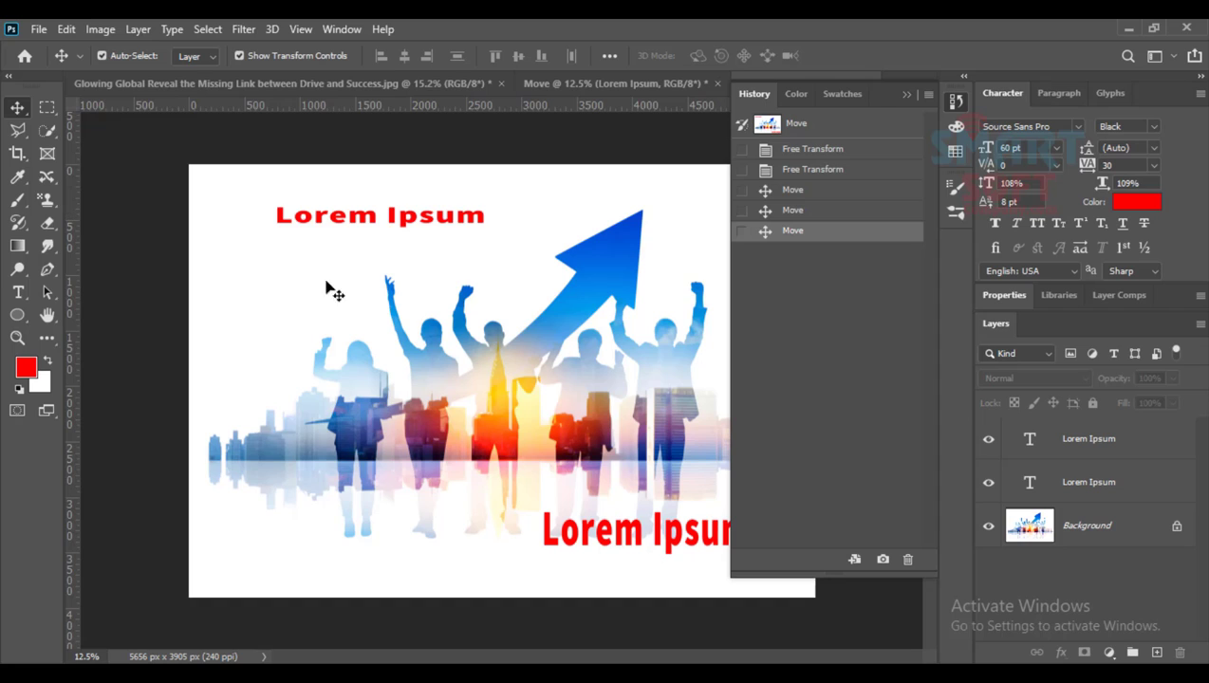
- Choose the History Brush, rasterize the upper Lorem Ipsum text layer for painting, and collapse the History panel
left_click(19, 226)
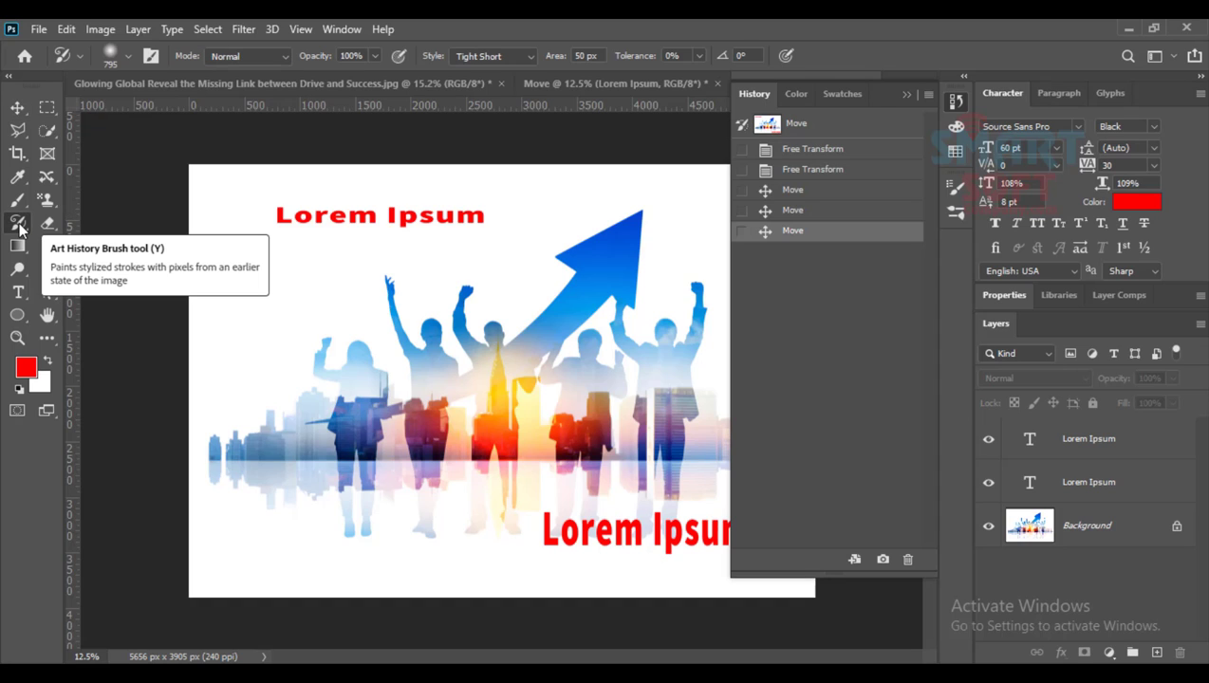
right_click(19, 226)
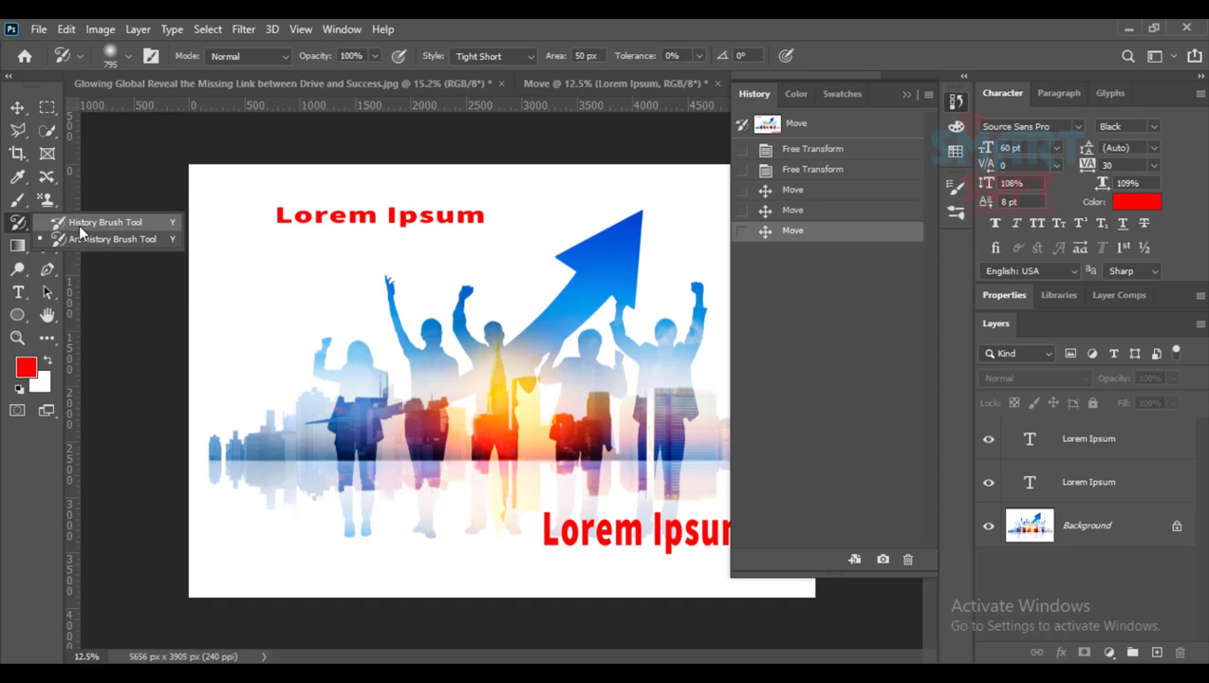
left_click(81, 223)
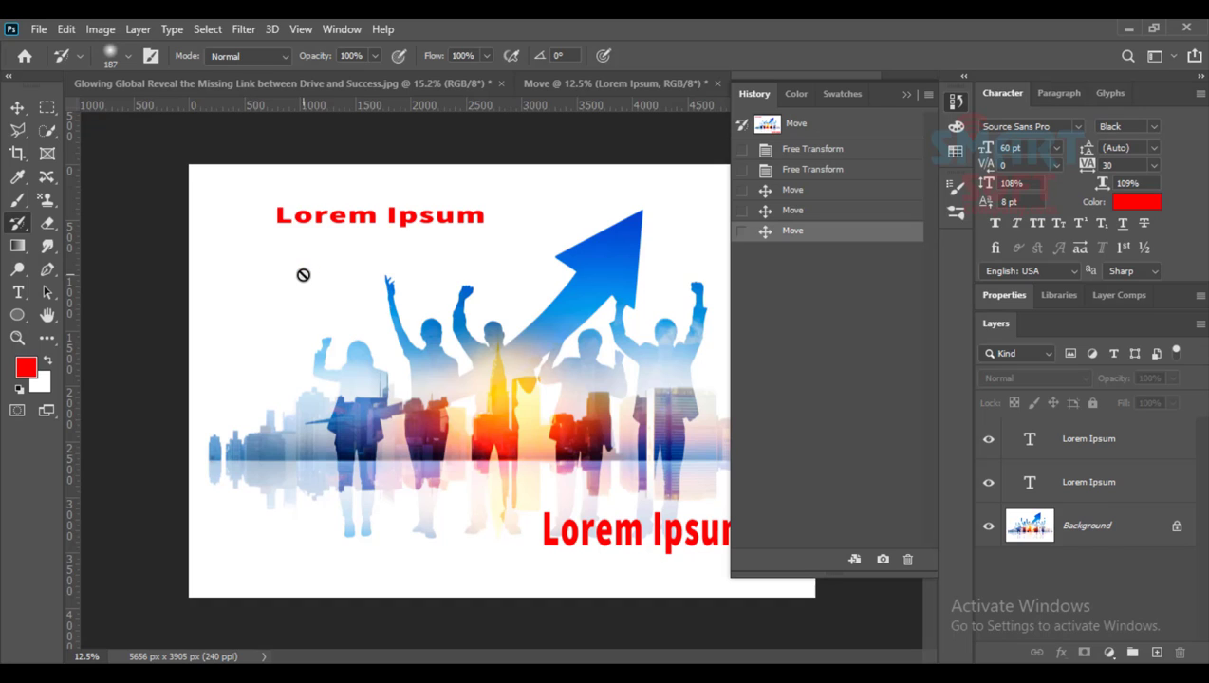
left_click(1039, 532)
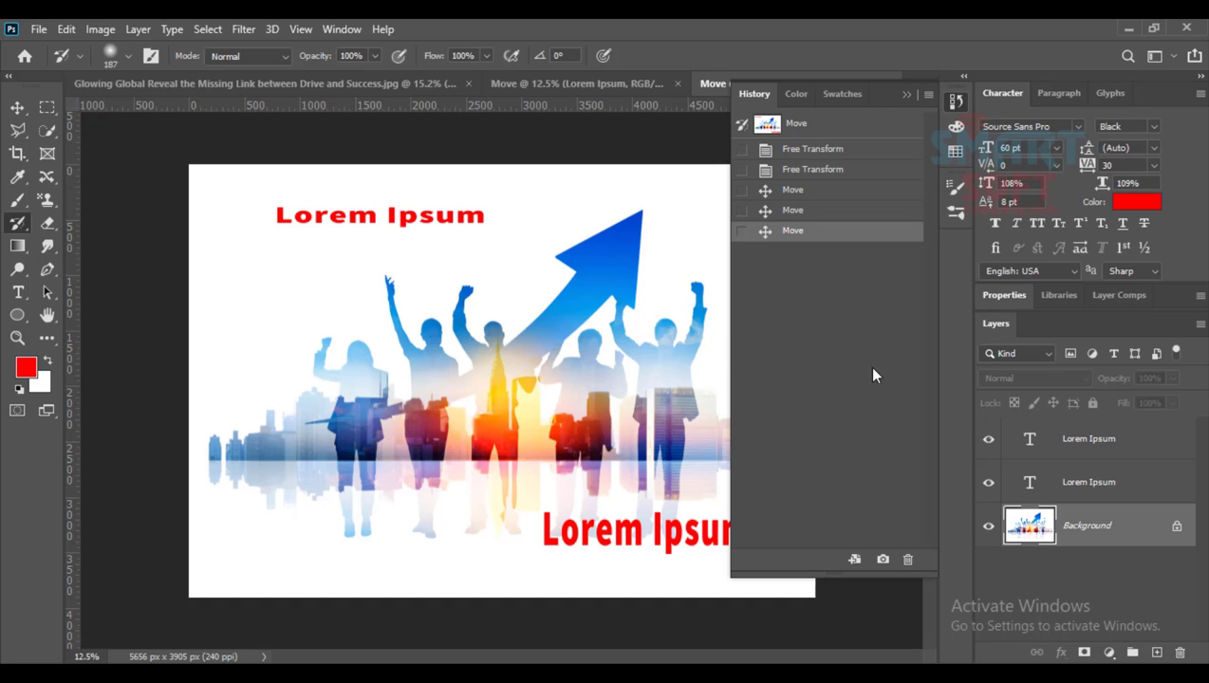
left_click(1036, 486)
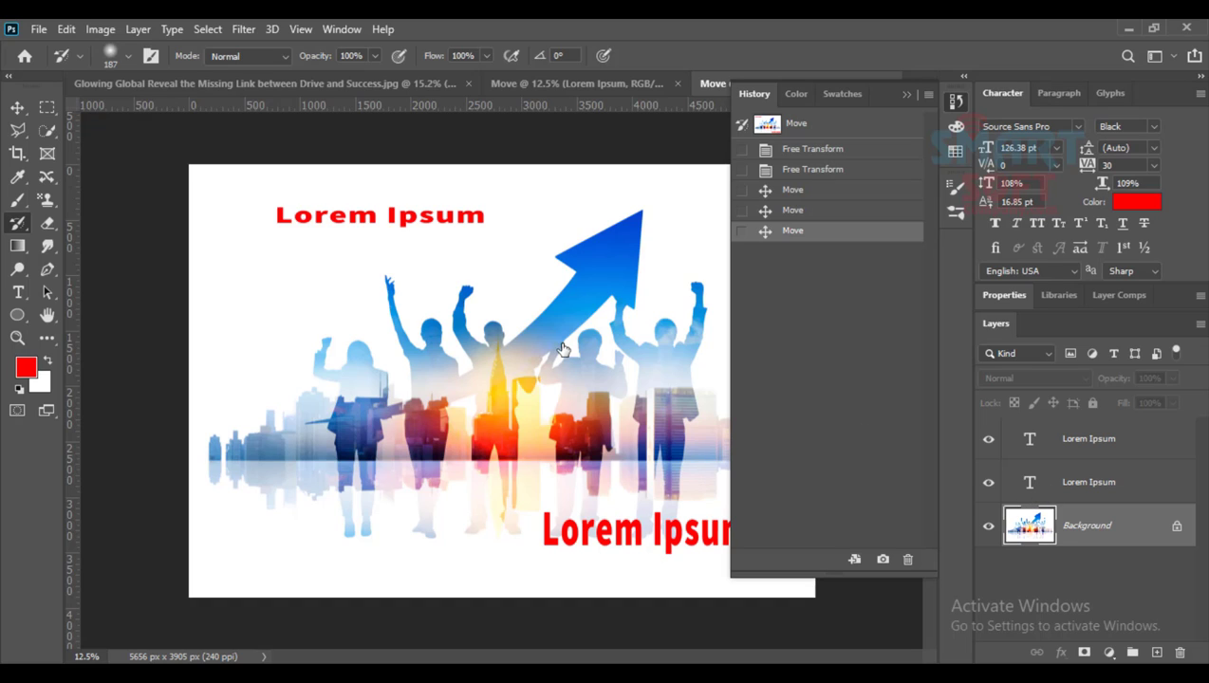
left_click(1095, 455)
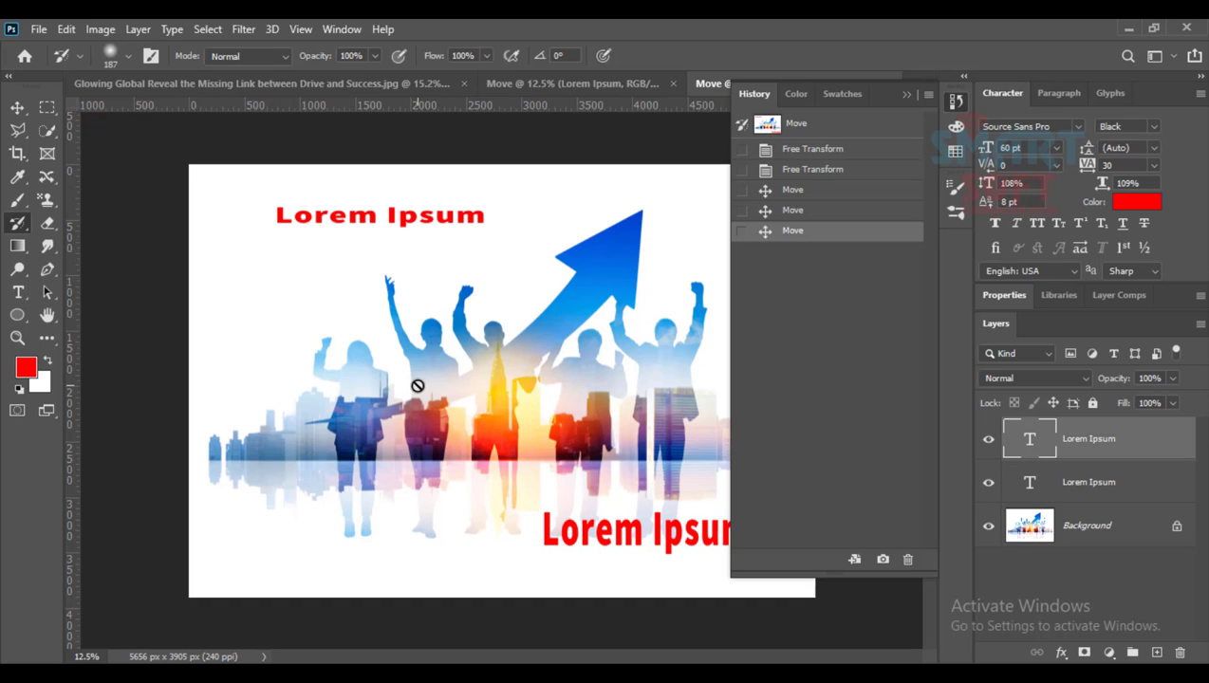
left_click(350, 375)
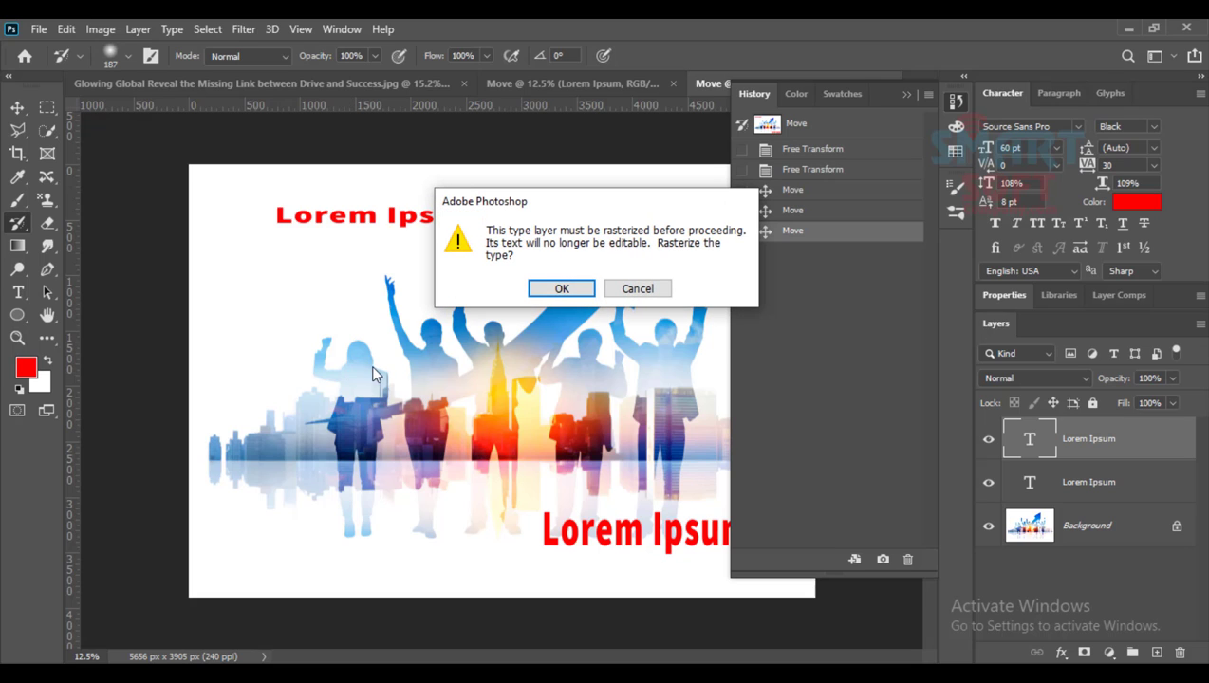
left_click(626, 290)
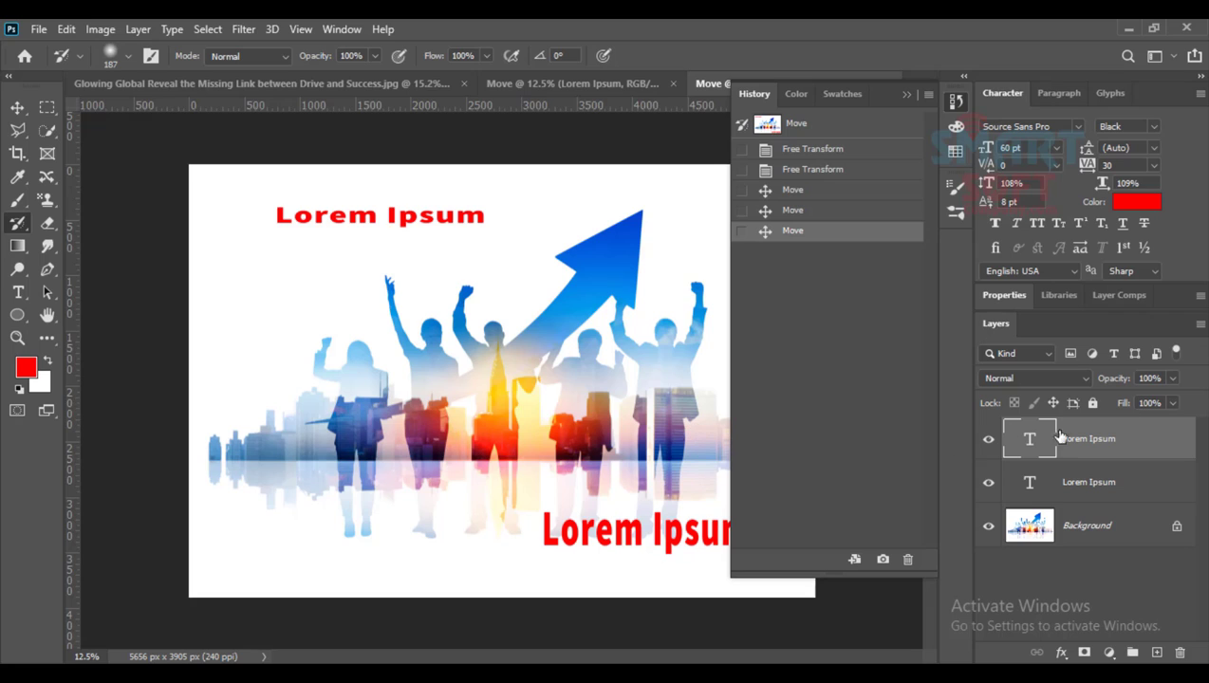
left_click(310, 406)
left_click(555, 290)
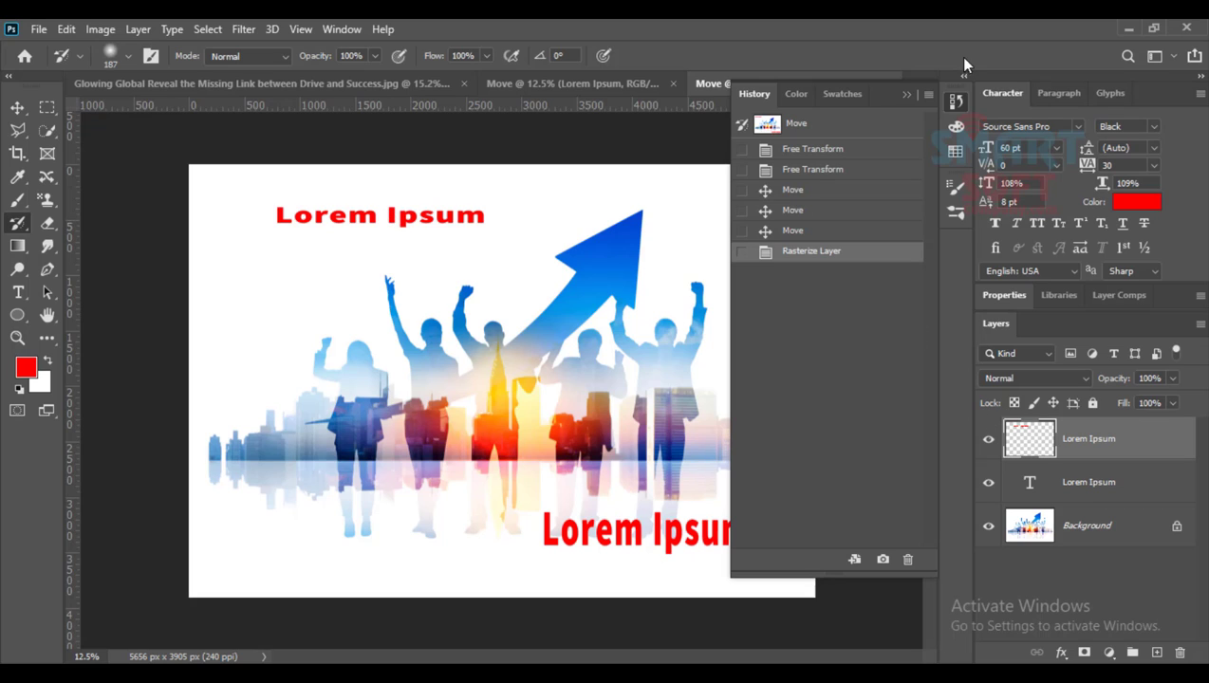
left_click(905, 95)
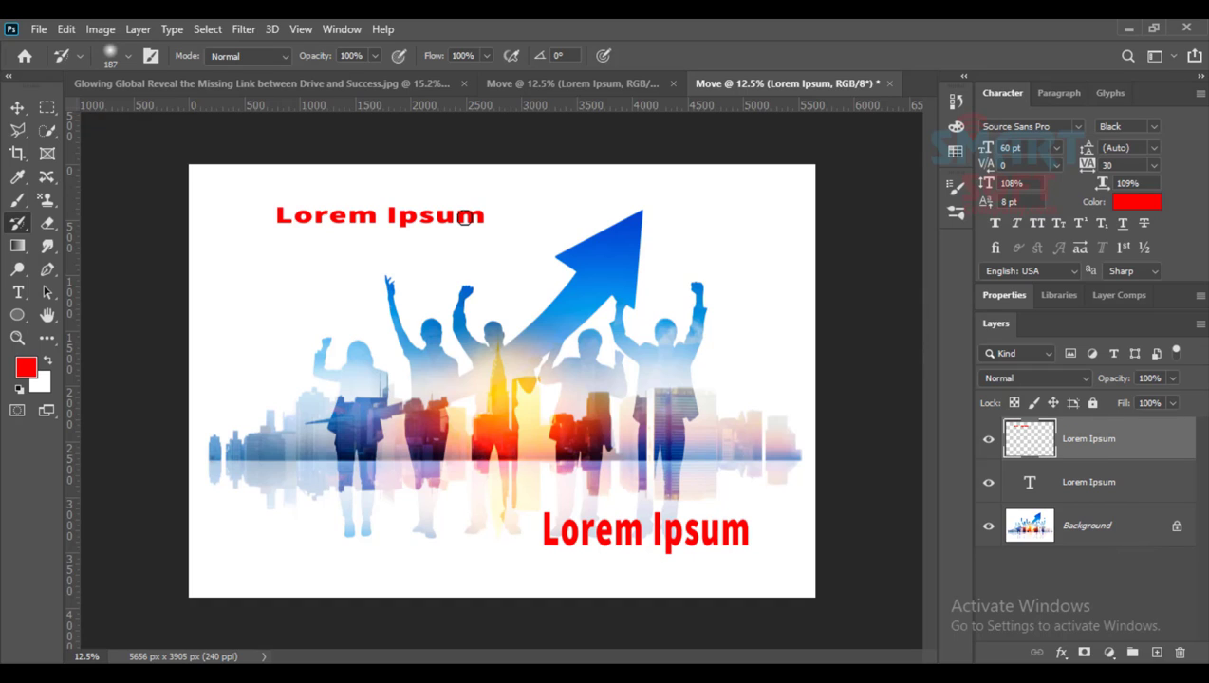
- Switch to the first Move document and restore its initial snapshot from the History panel
left_click(566, 92)
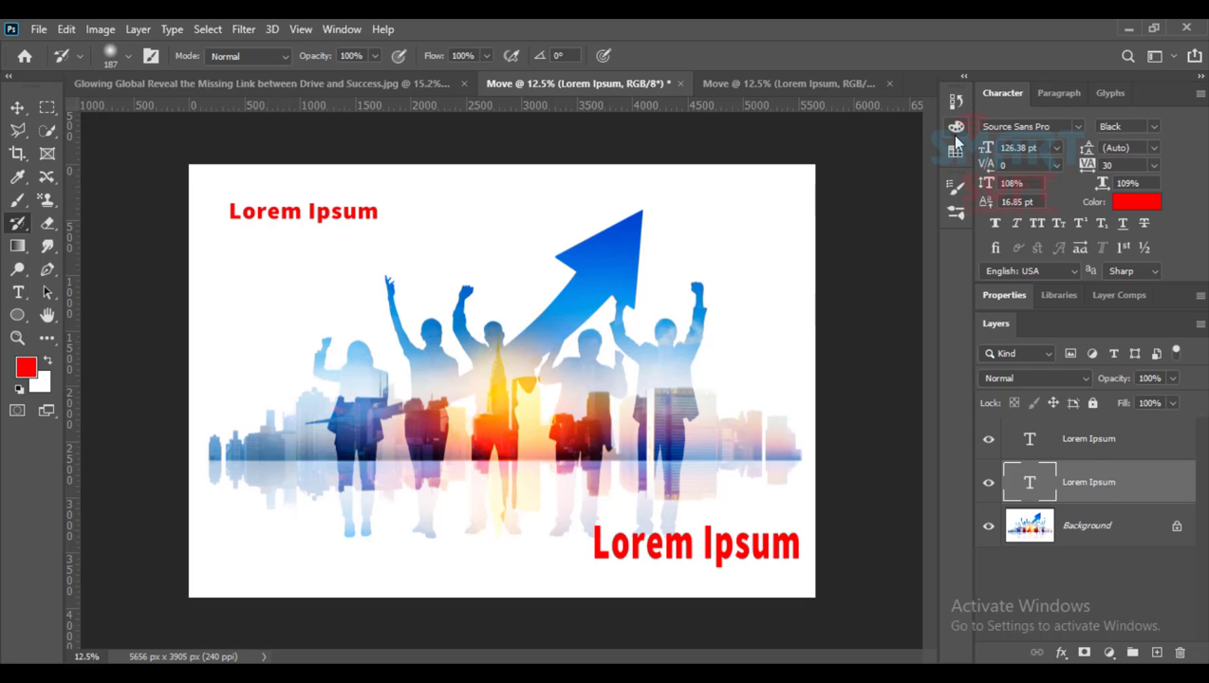
left_click(340, 28)
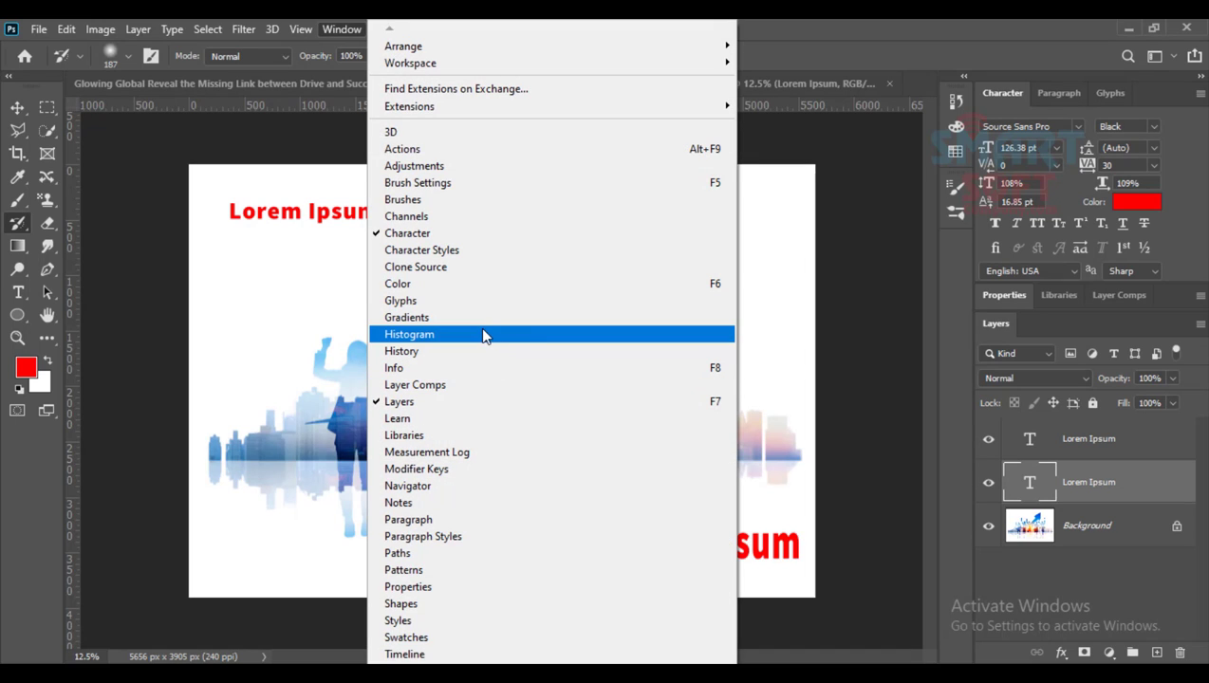
left_click(440, 353)
left_click(761, 124)
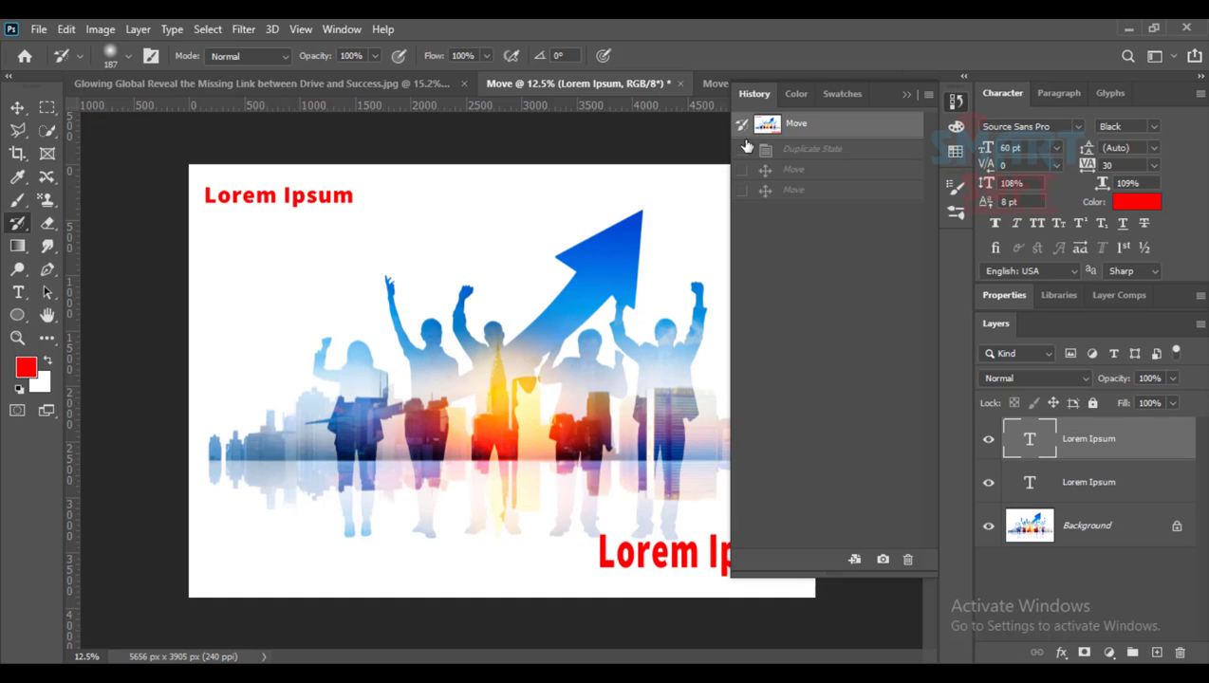
- Return the original Glowing Global document to its opening snapshot in the History panel, and collapse the panel
left_click(430, 85)
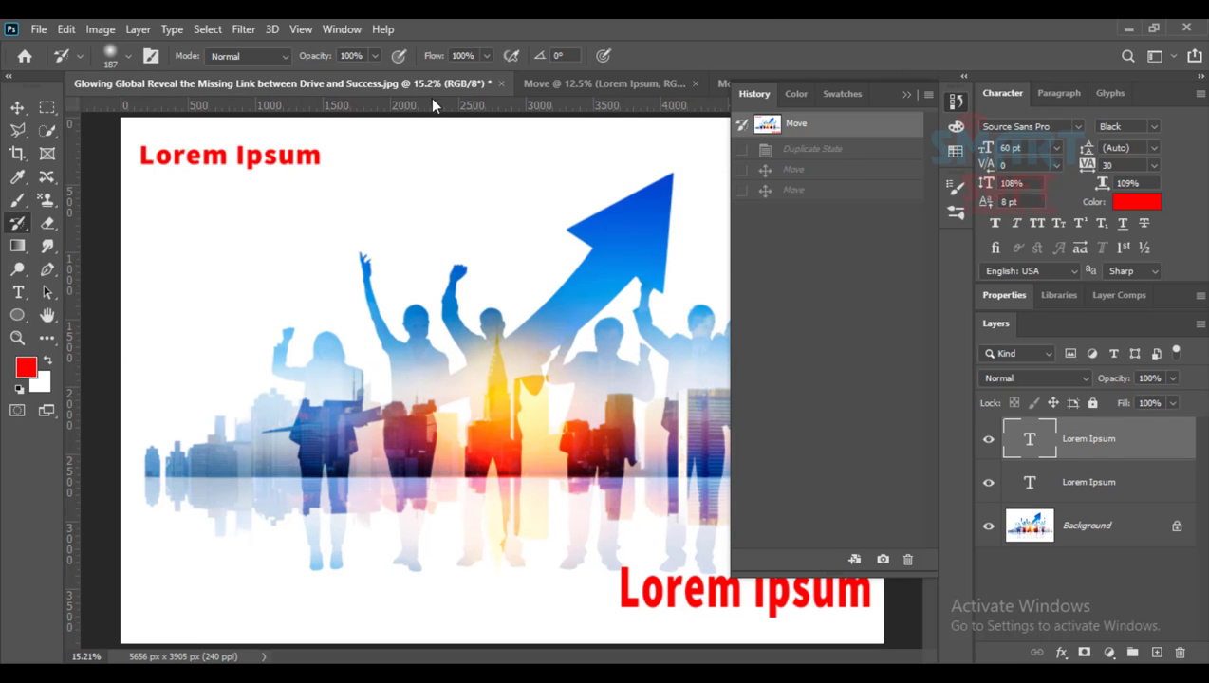
left_click(807, 124)
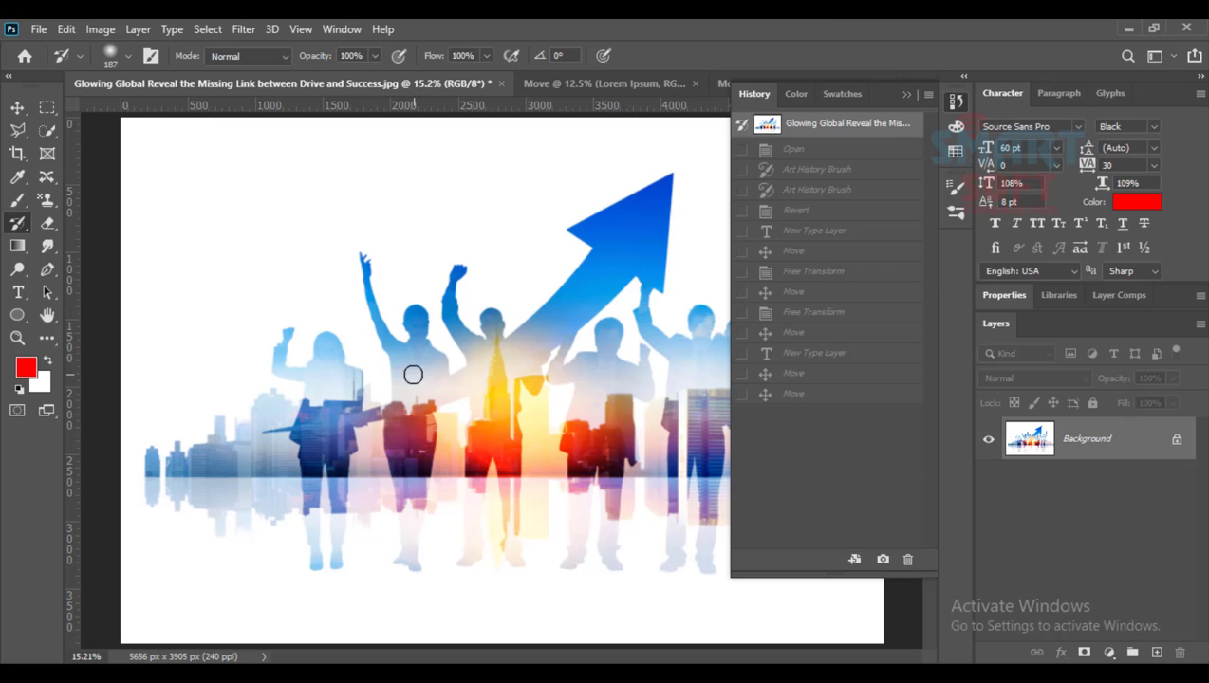
left_click(906, 94)
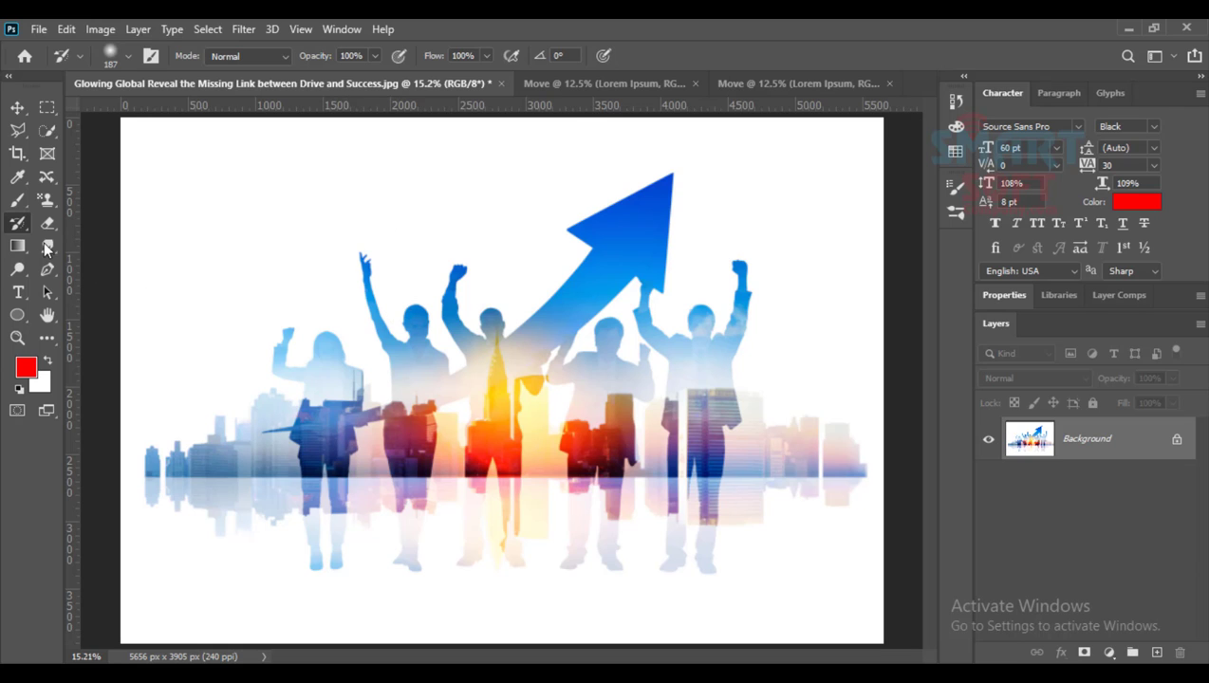
- Paint a continuous red outline around the figures, the arrow and the left-hand skyline with the Brush tool
left_click(17, 201)
left_click_drag(429, 328, 324, 330)
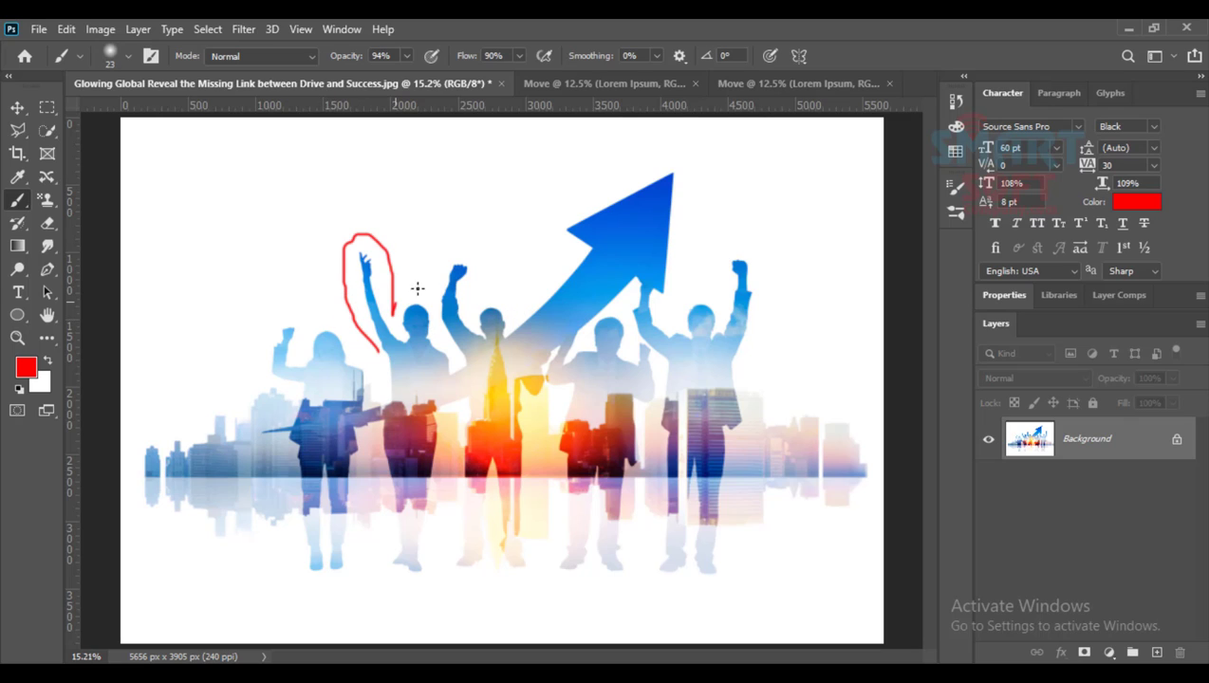
left_click_drag(459, 245, 480, 280)
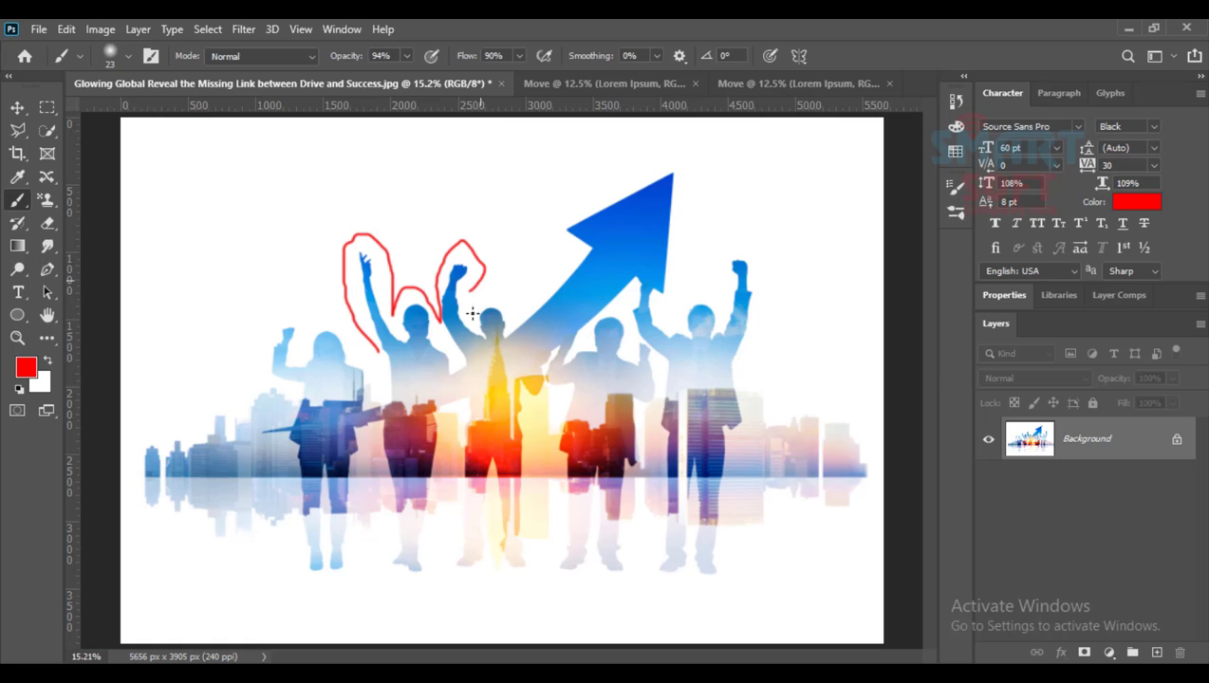
mouse_move(550, 209)
left_mouse_down()
mouse_move(662, 164)
mouse_move(696, 175)
mouse_move(679, 307)
left_mouse_up()
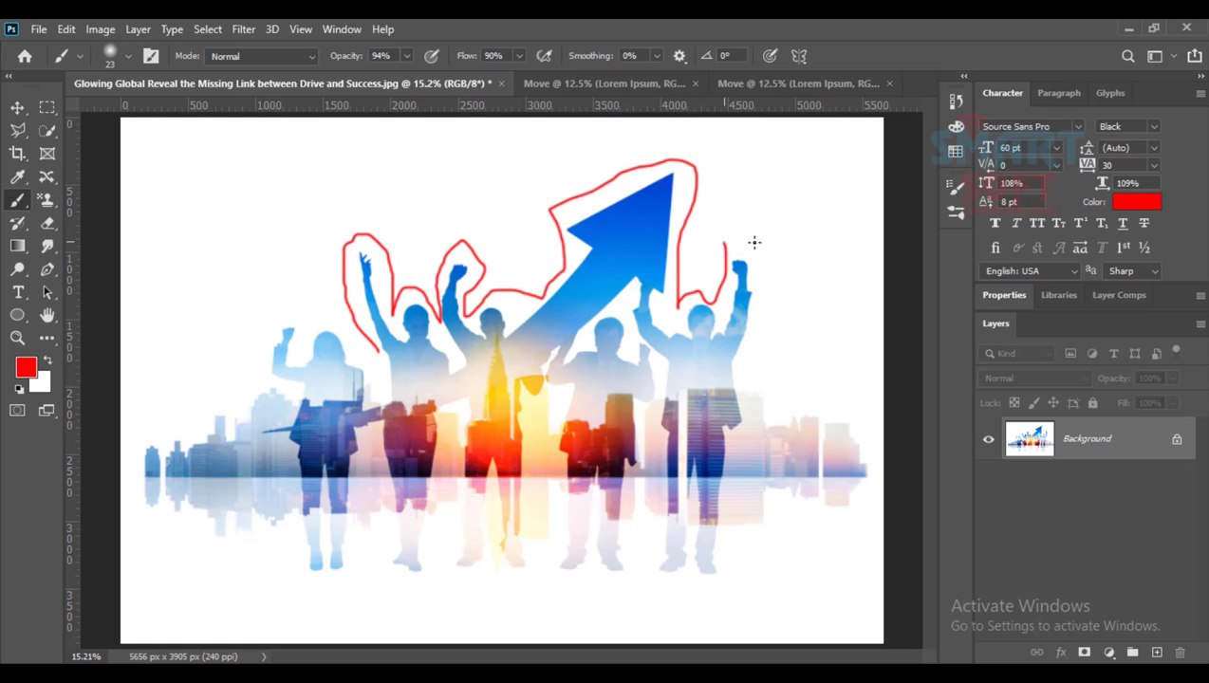
mouse_move(753, 242)
left_mouse_down()
mouse_move(767, 293)
mouse_move(747, 380)
mouse_move(751, 532)
mouse_move(717, 563)
mouse_move(685, 520)
mouse_move(652, 441)
left_mouse_up()
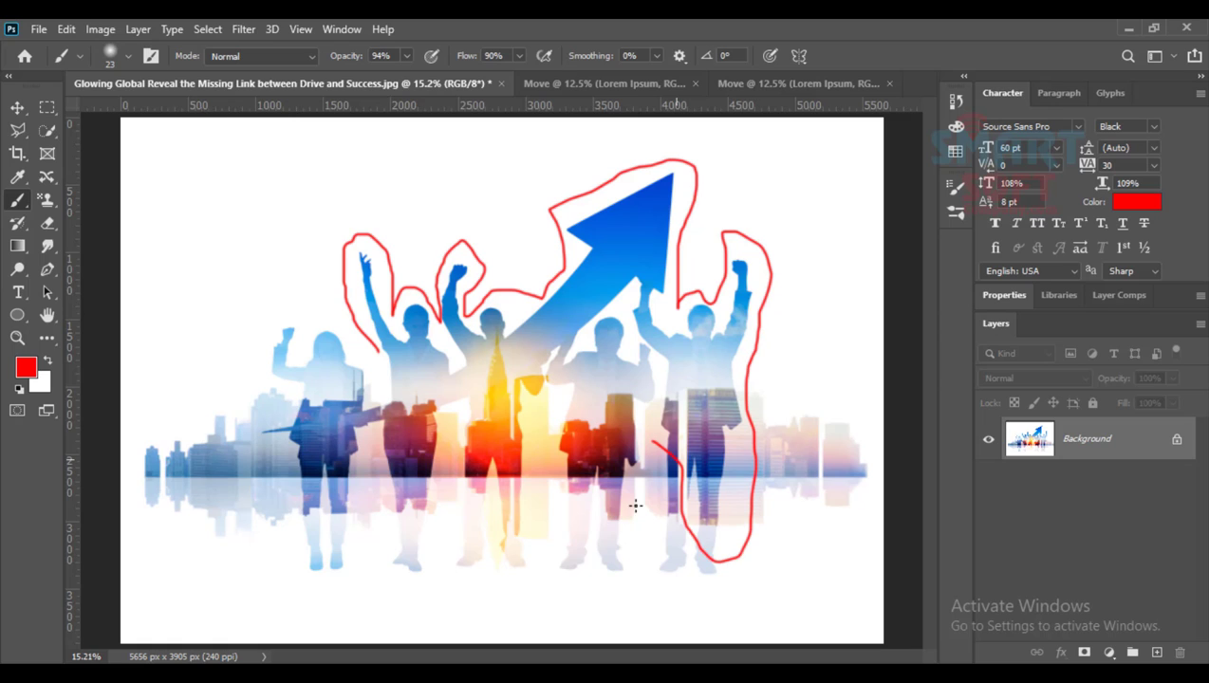
mouse_move(635, 505)
left_mouse_down()
mouse_move(615, 551)
mouse_move(561, 553)
mouse_move(547, 503)
mouse_move(528, 505)
mouse_move(513, 563)
mouse_move(493, 547)
mouse_move(486, 482)
mouse_move(460, 564)
mouse_move(454, 507)
mouse_move(416, 586)
mouse_move(398, 588)
mouse_move(385, 500)
mouse_move(334, 562)
mouse_move(296, 562)
left_mouse_up()
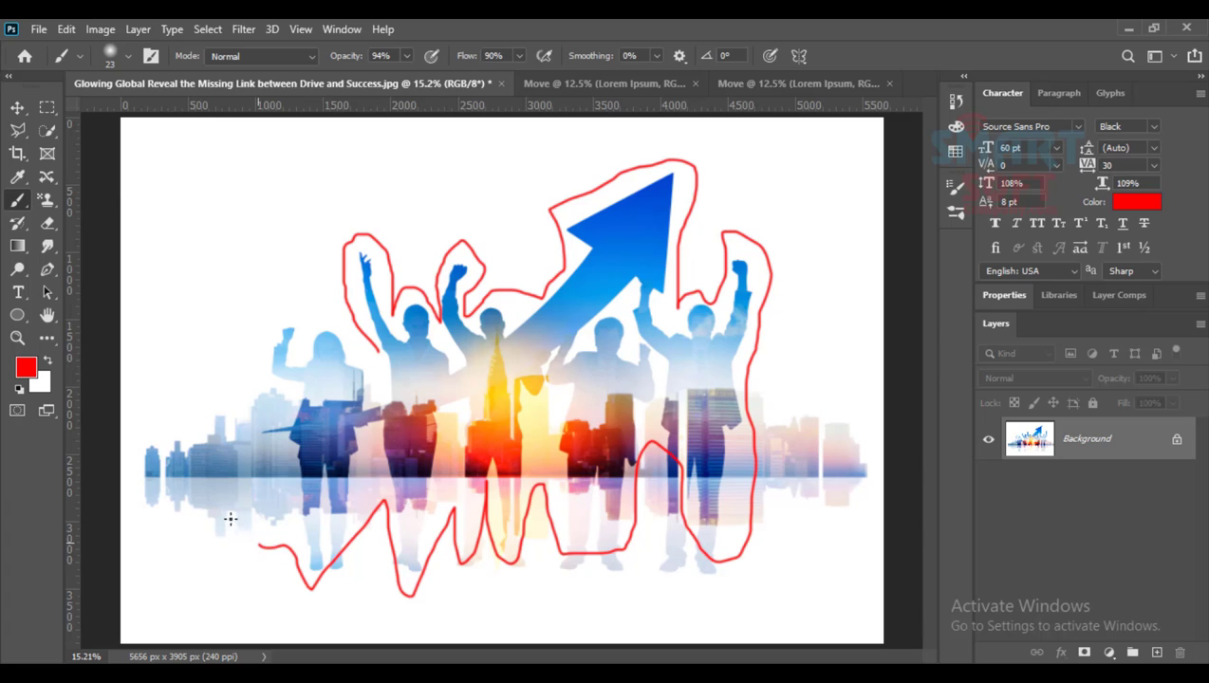
mouse_move(231, 518)
left_mouse_down()
mouse_move(301, 417)
mouse_move(356, 395)
mouse_move(268, 365)
mouse_move(299, 316)
mouse_move(379, 357)
left_mouse_up()
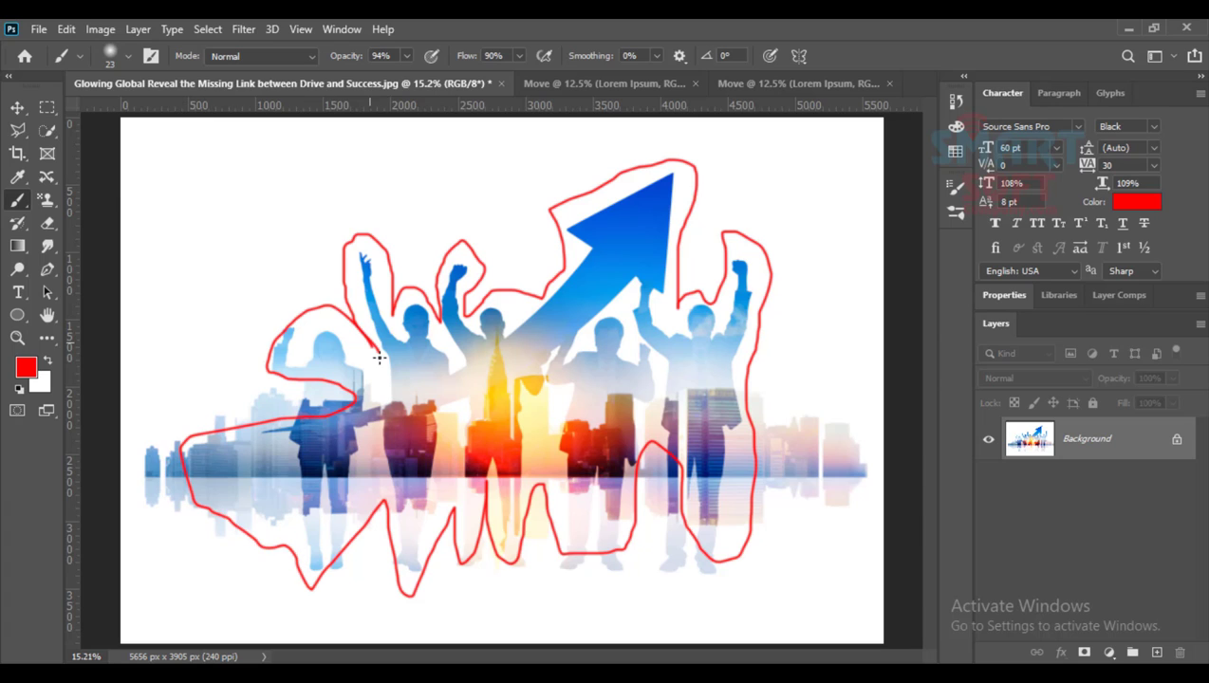
- Step back to the History Brush state in the History panel, and return to the Brush Tool state
left_click(17, 107)
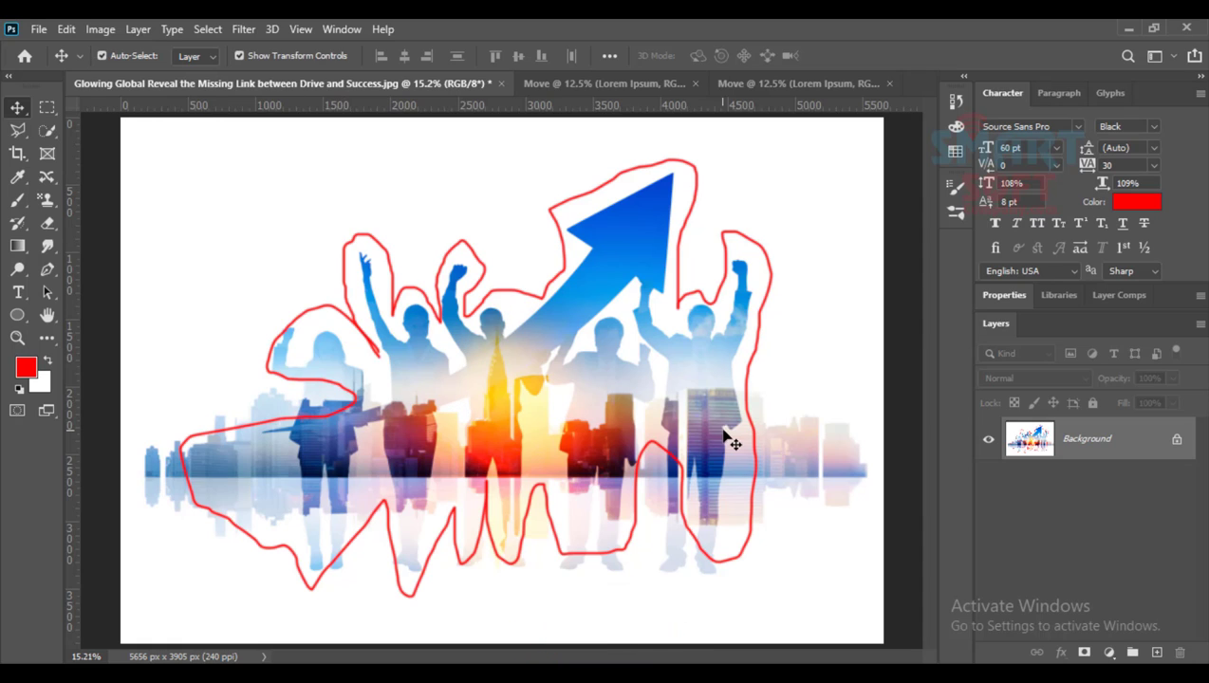
left_click(955, 99)
left_click(804, 152)
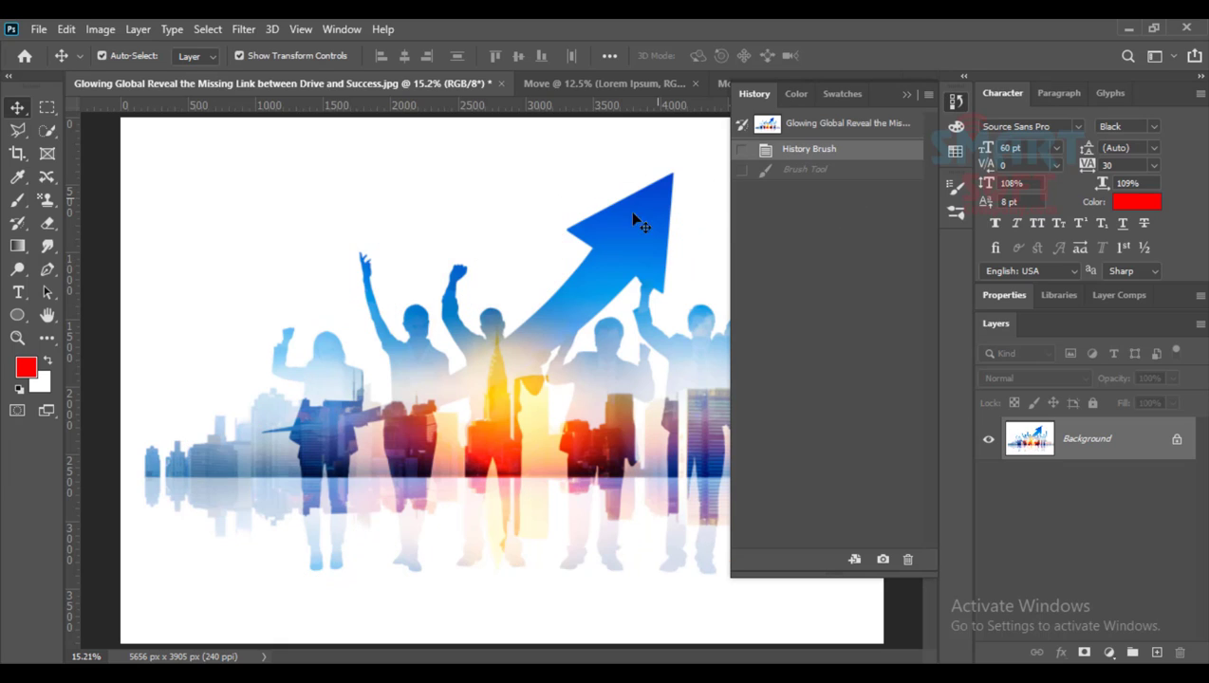
left_click(813, 174)
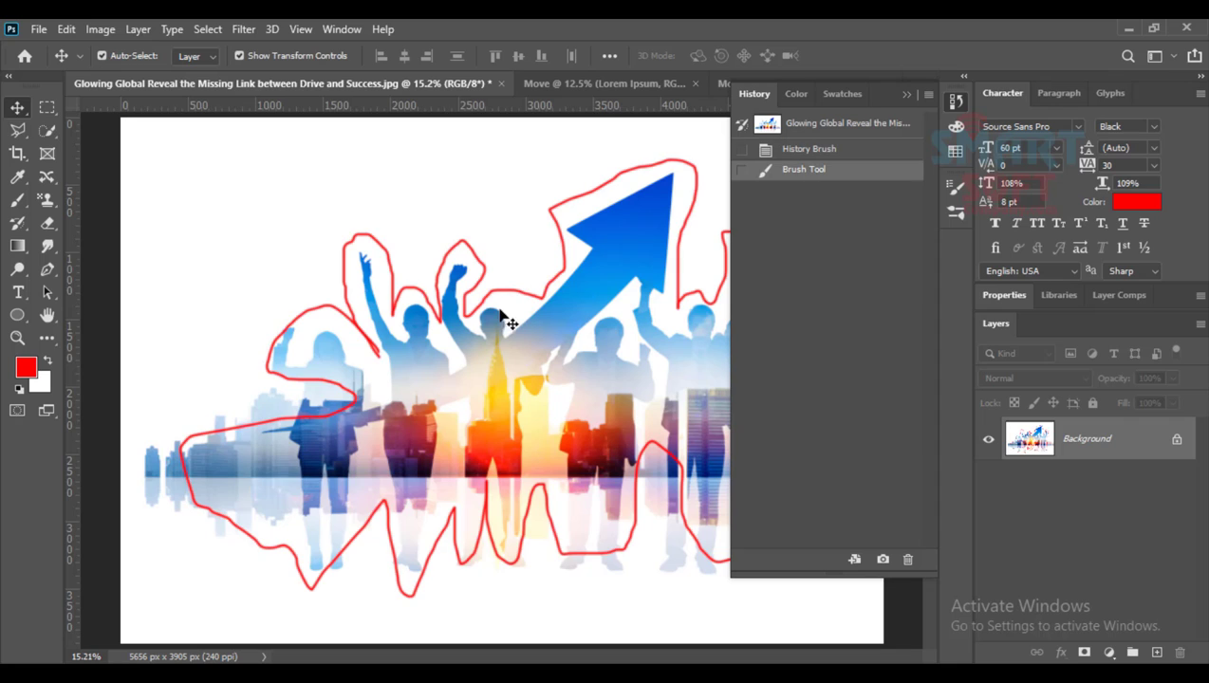
- Paint away the red outline around the central legs, between the raised arms and beside the arrow's lower edge with the History Brush Tool
left_click(18, 223)
right_click(17, 223)
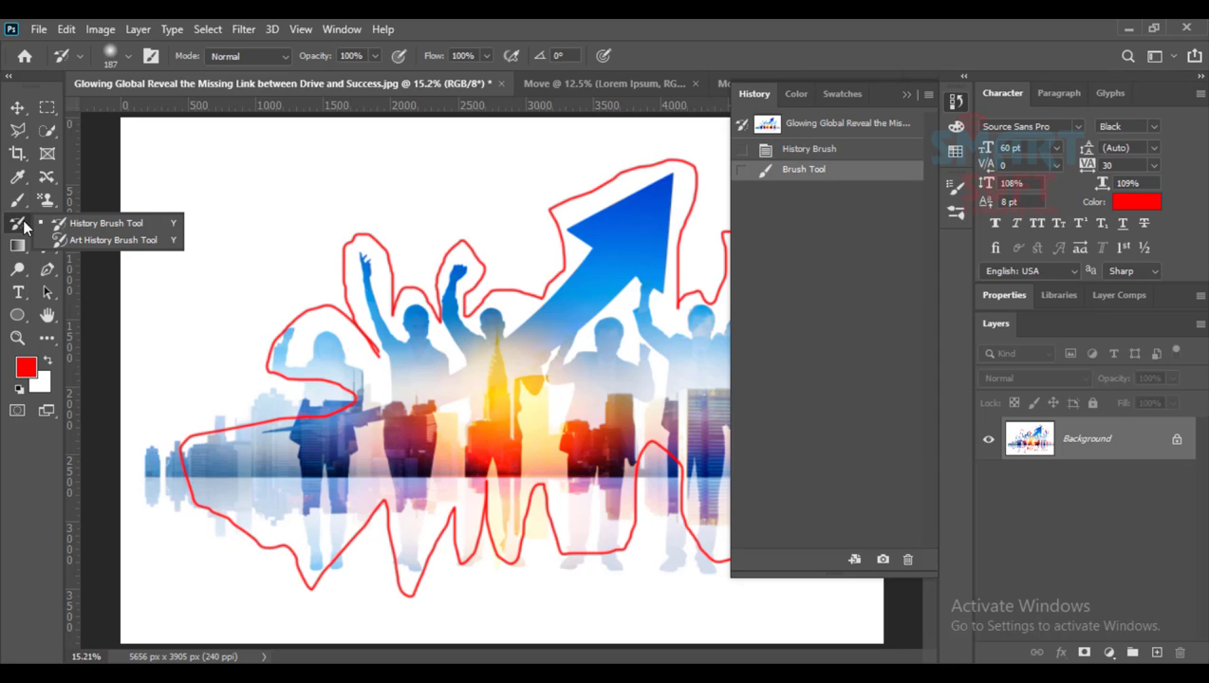
left_click(87, 225)
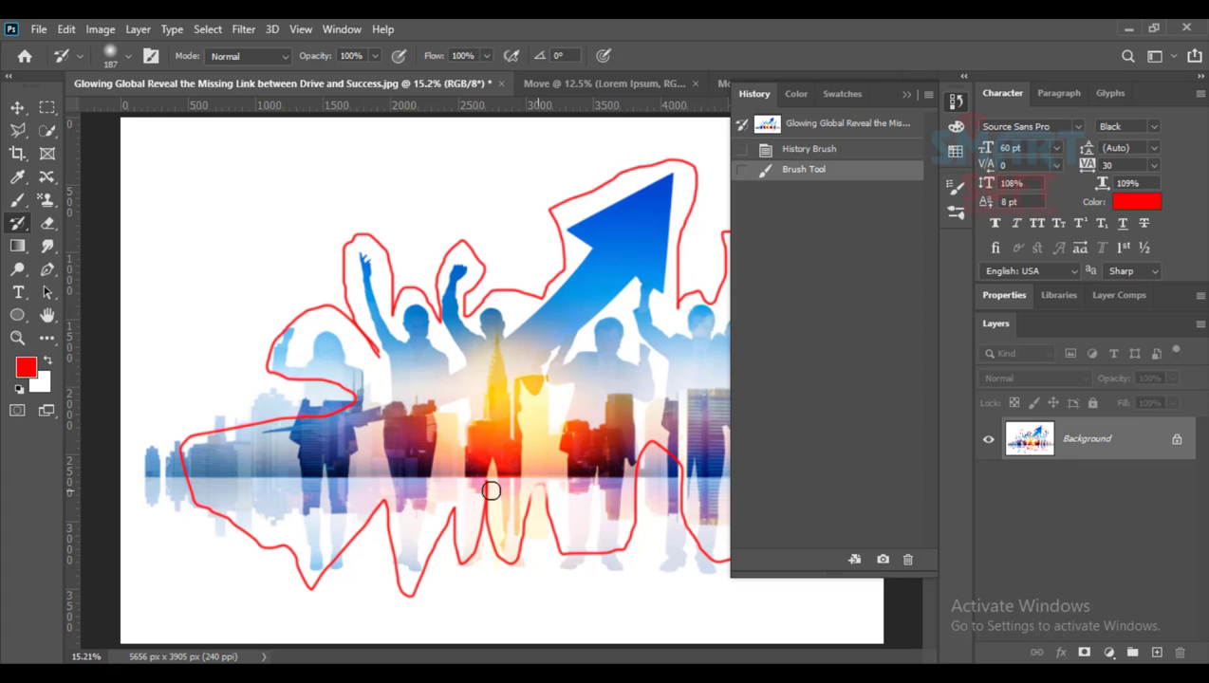
mouse_move(471, 522)
left_mouse_down()
mouse_move(505, 562)
mouse_move(524, 528)
mouse_move(470, 531)
mouse_move(459, 566)
mouse_move(454, 498)
mouse_move(457, 575)
mouse_move(429, 545)
mouse_move(417, 569)
left_mouse_up()
mouse_move(453, 305)
left_mouse_down()
mouse_move(459, 265)
mouse_move(482, 338)
left_mouse_up()
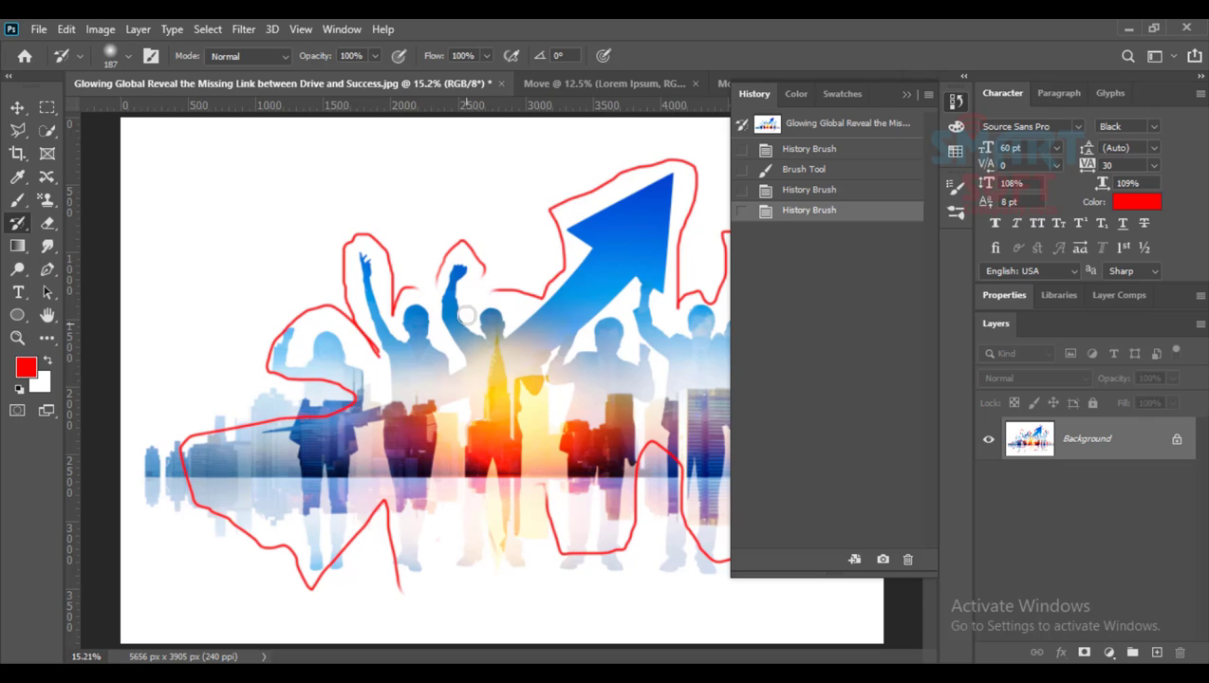
mouse_move(558, 296)
left_mouse_down()
mouse_move(525, 291)
mouse_move(571, 283)
mouse_move(540, 274)
mouse_move(563, 263)
mouse_move(544, 261)
mouse_move(566, 241)
mouse_move(524, 259)
mouse_move(570, 208)
mouse_move(541, 219)
mouse_move(550, 236)
mouse_move(570, 237)
mouse_move(552, 285)
left_mouse_up()
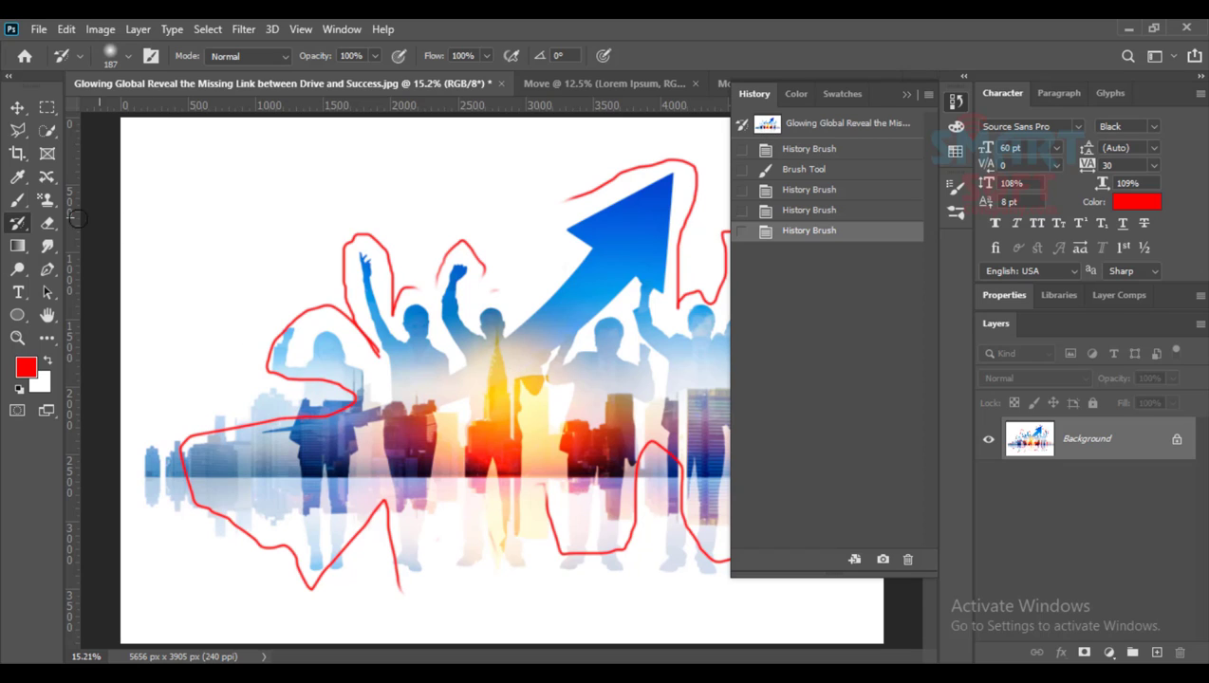
- Erase the legs of the first four figures with an enlarged Eraser, and restore the area around the leftmost figure's waist with the History Brush
left_click(48, 225)
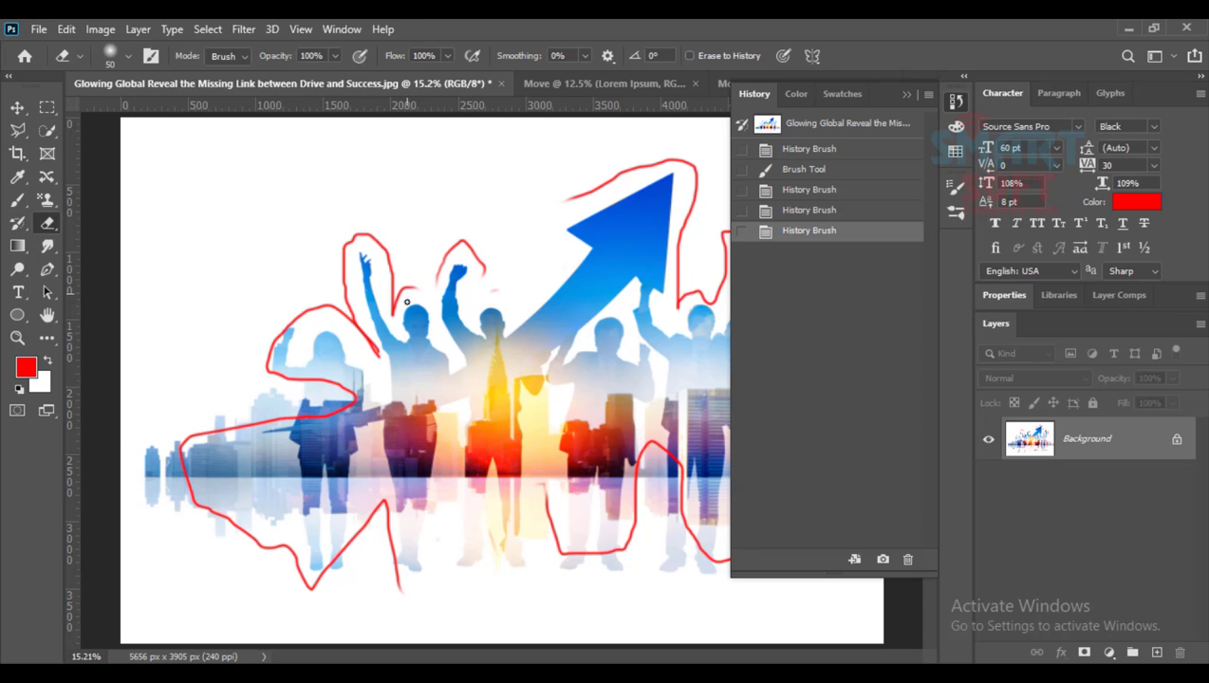
left_click_drag(420, 332, 447, 332, "alt")
mouse_move(302, 580)
left_mouse_down()
mouse_move(307, 538)
mouse_move(333, 527)
mouse_move(312, 548)
mouse_move(347, 546)
mouse_move(344, 531)
mouse_move(382, 513)
mouse_move(402, 582)
mouse_move(537, 556)
mouse_move(568, 534)
mouse_move(534, 482)
mouse_move(613, 566)
mouse_move(633, 535)
mouse_move(580, 544)
left_mouse_up()
left_click(18, 225)
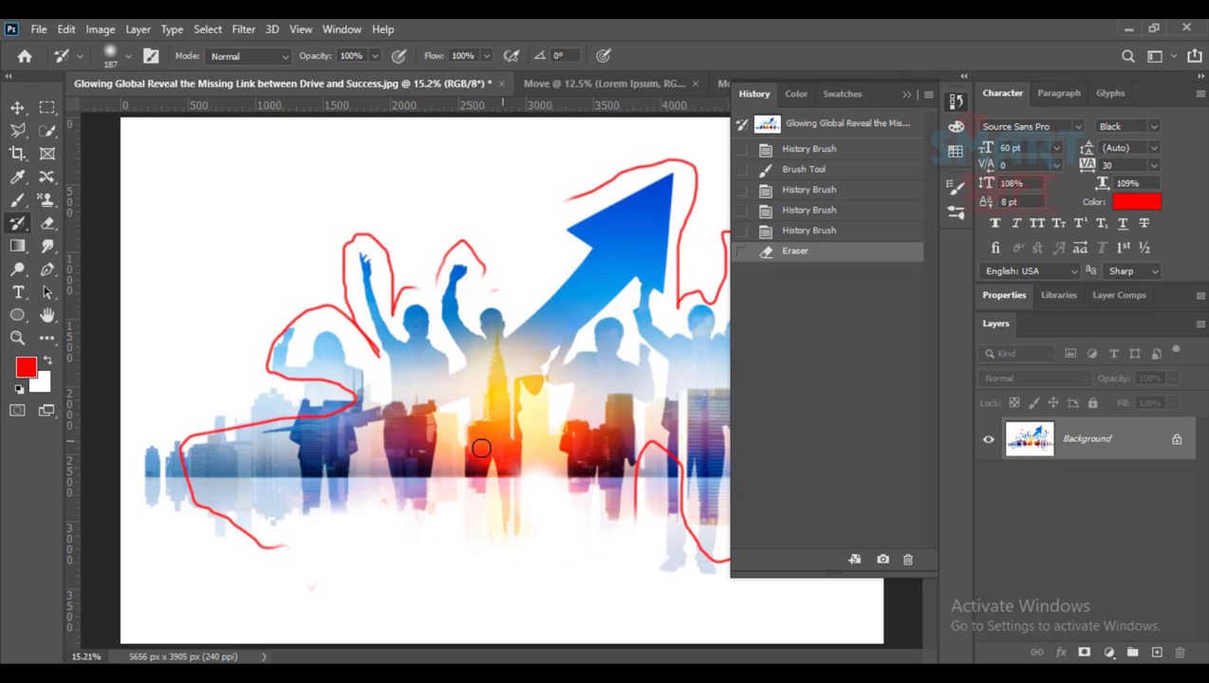
mouse_move(356, 417)
left_mouse_down()
mouse_move(316, 423)
mouse_move(343, 402)
mouse_move(313, 422)
mouse_move(268, 396)
left_mouse_up()
- Switch to the Art History Brush Tool and collapse the History panel
right_click(12, 236)
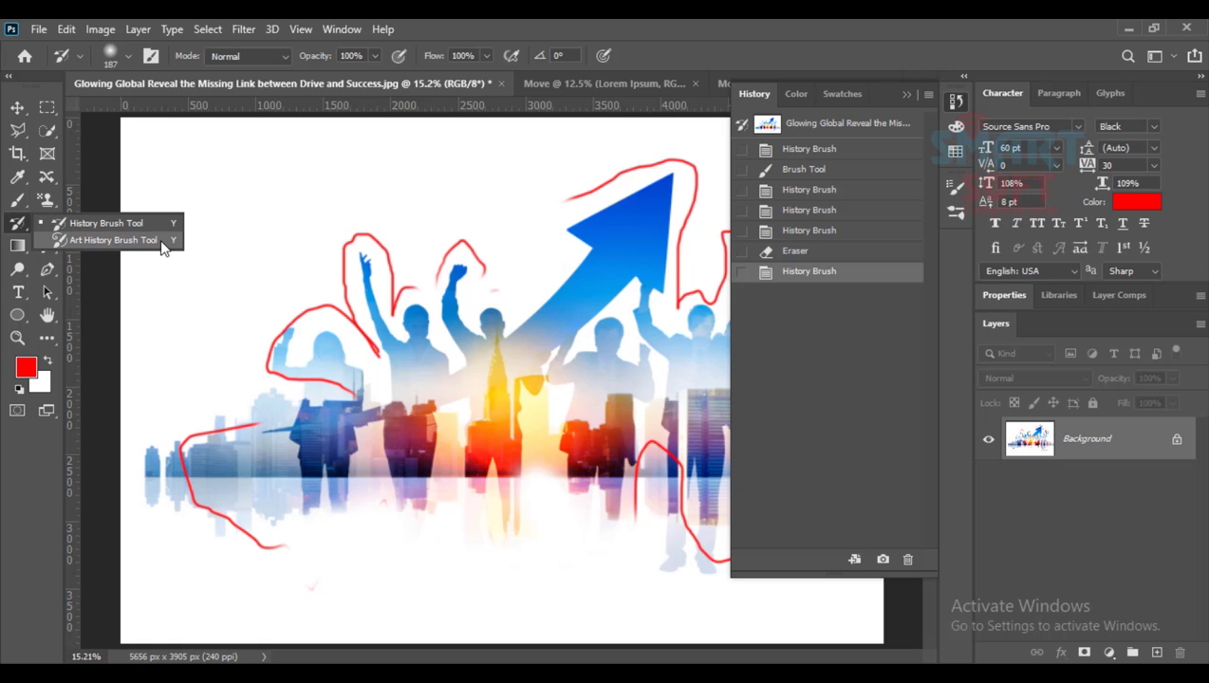
left_click(112, 240)
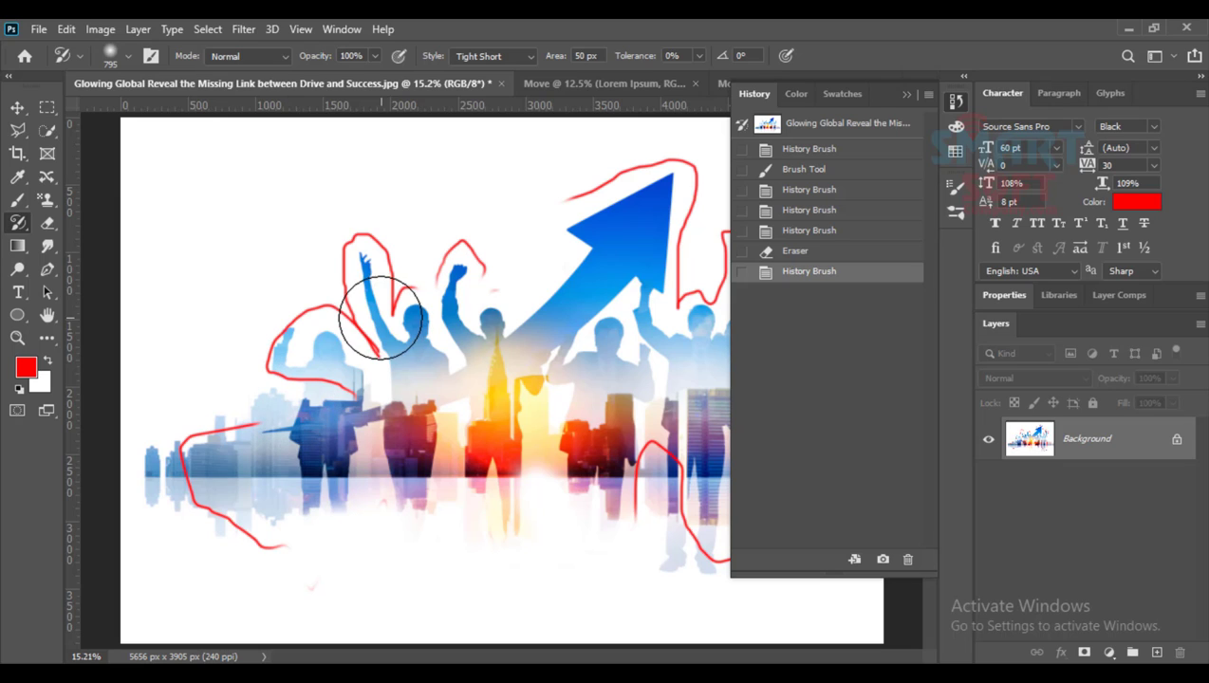
left_click(902, 95)
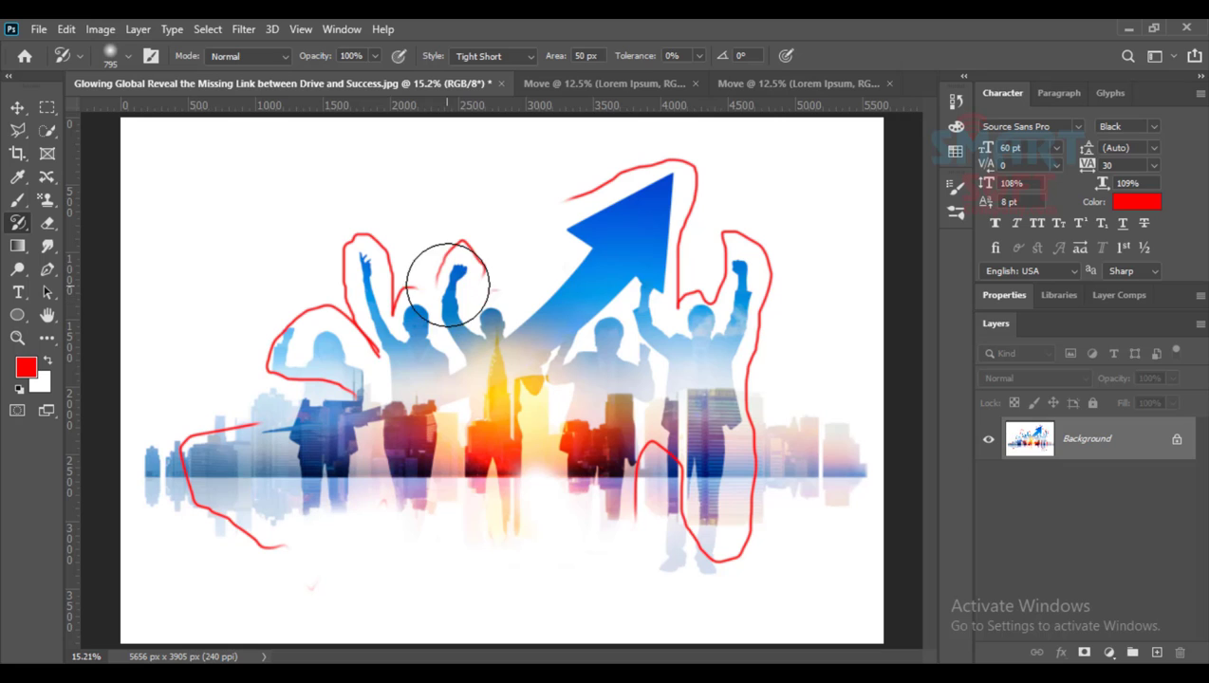
- Try an Art History Brush stroke in the Tight Short style across the second and third figures' raised arms, and undo it
mouse_move(458, 264)
left_mouse_down()
mouse_move(385, 303)
mouse_move(413, 370)
left_mouse_up()
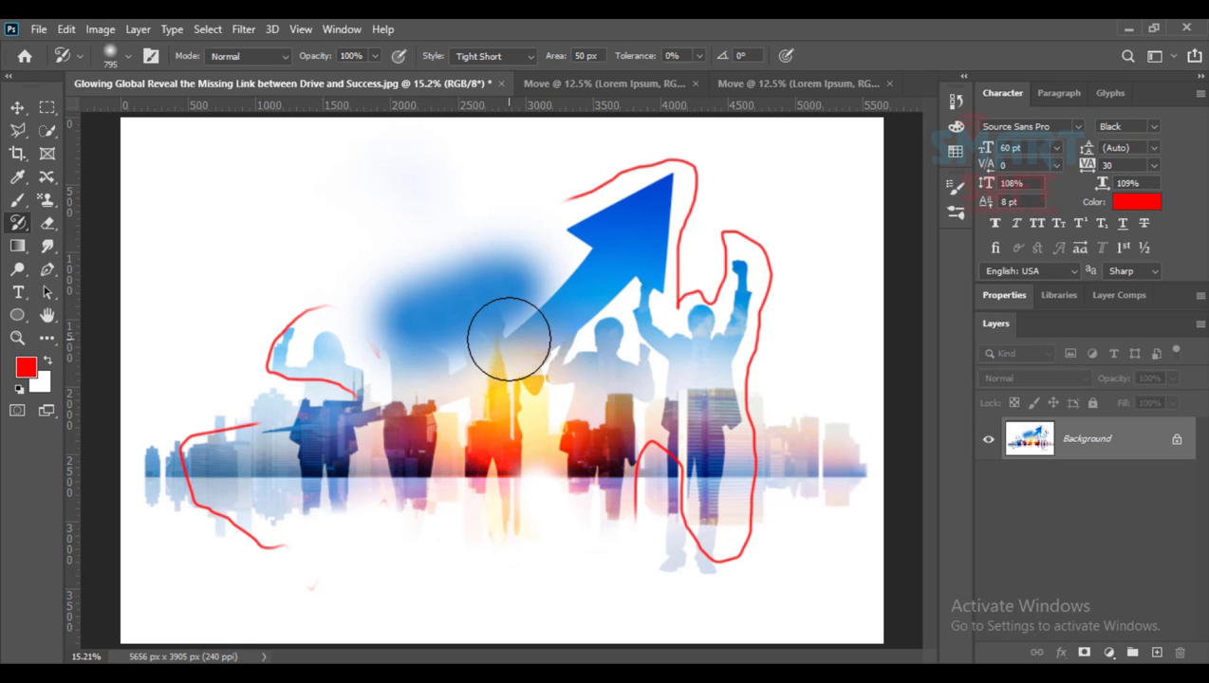
key("ctrl+z")
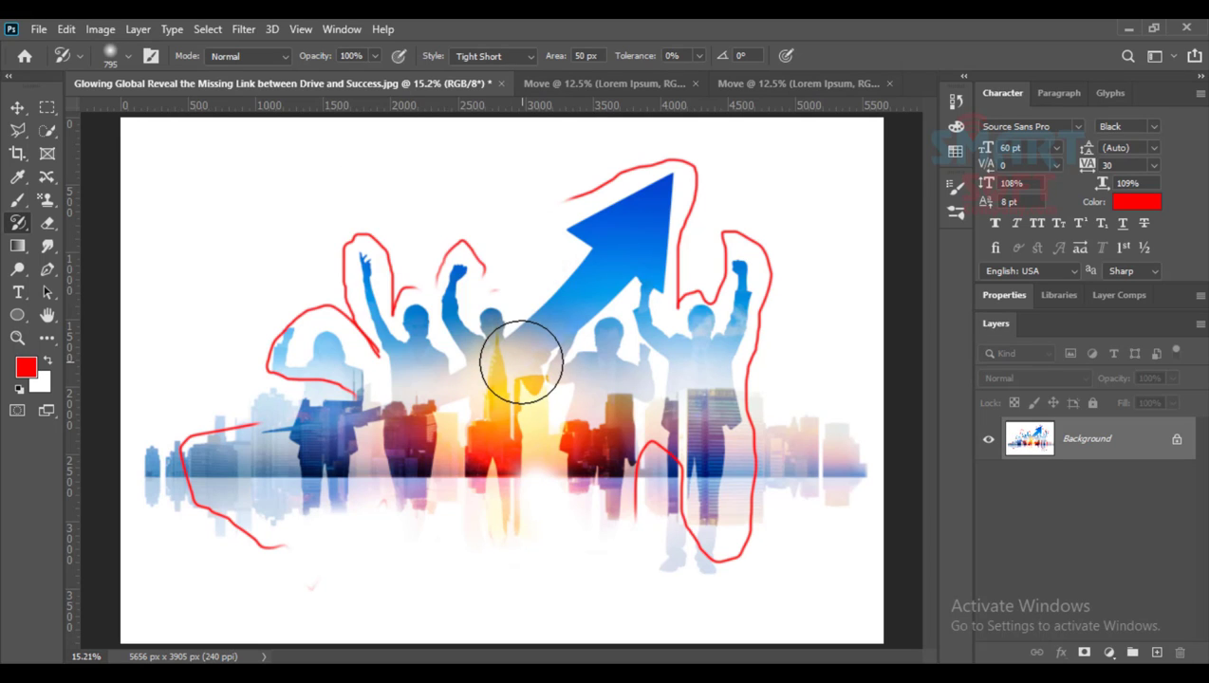
- Add a new layer and paint blurred Art History Brush strokes over the figures, the skyline and part of the arrow
left_click(1154, 653)
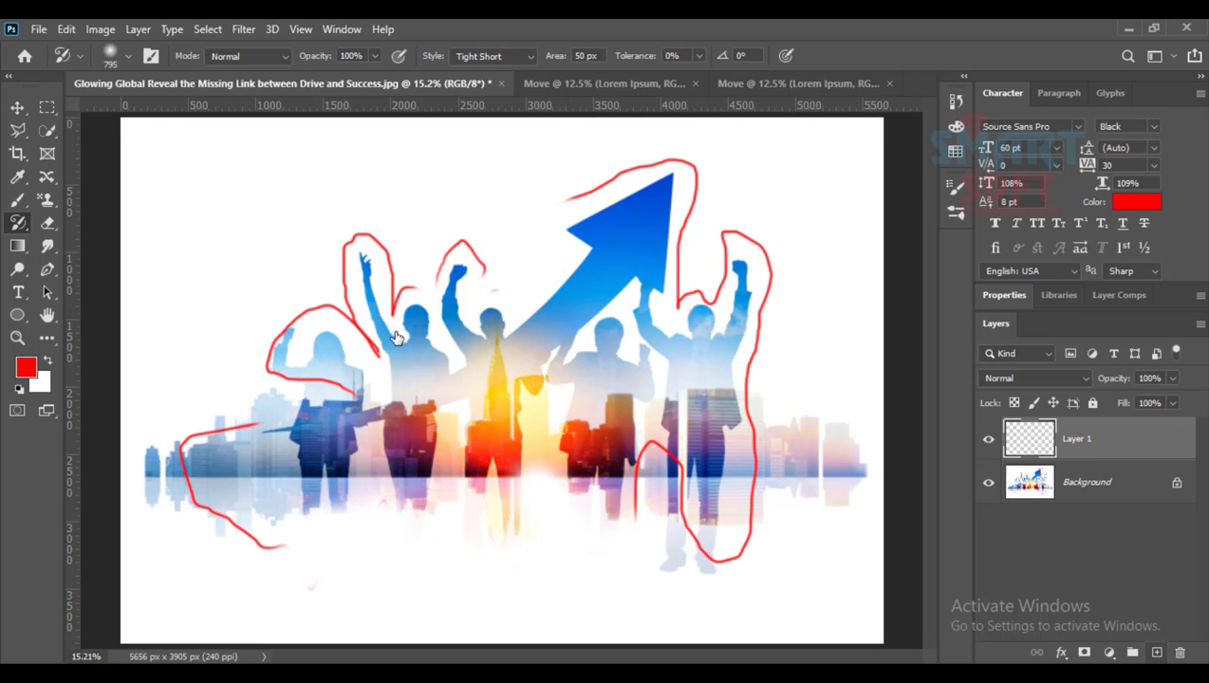
mouse_move(302, 369)
left_mouse_down()
mouse_move(363, 348)
mouse_move(341, 394)
mouse_move(441, 492)
mouse_move(514, 345)
mouse_move(192, 263)
mouse_move(238, 174)
mouse_move(177, 209)
mouse_move(199, 315)
mouse_move(474, 247)
mouse_move(701, 293)
mouse_move(584, 389)
mouse_move(608, 582)
mouse_move(228, 502)
mouse_move(189, 511)
mouse_move(598, 558)
mouse_move(640, 534)
mouse_move(626, 494)
left_mouse_up()
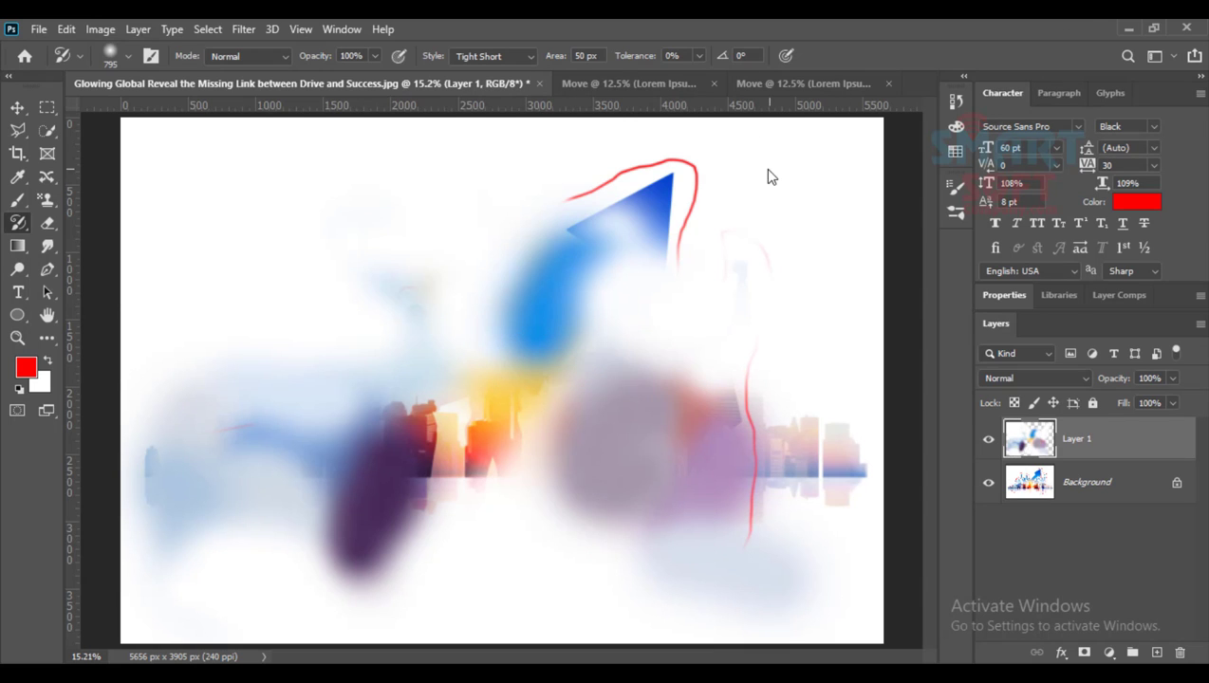
- Open Wallpaper (1).jpg from the Wallpapere and Bakround folder
key("ctrl+o")
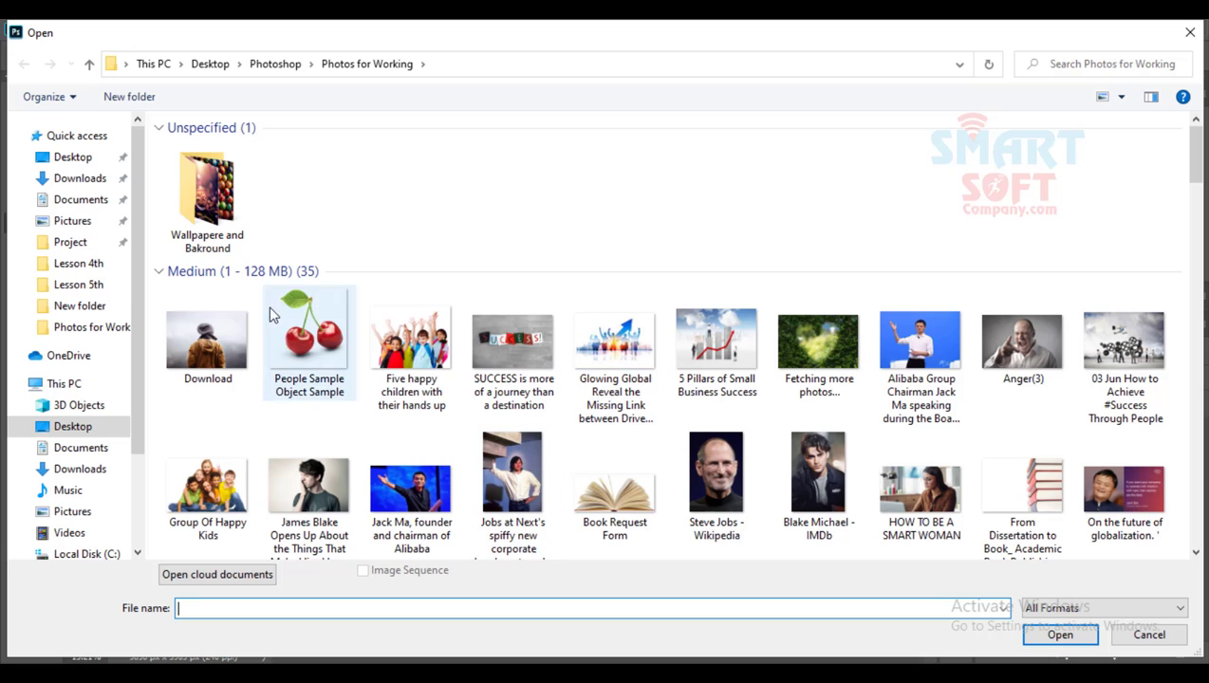
double_click(228, 213)
double_click(296, 204)
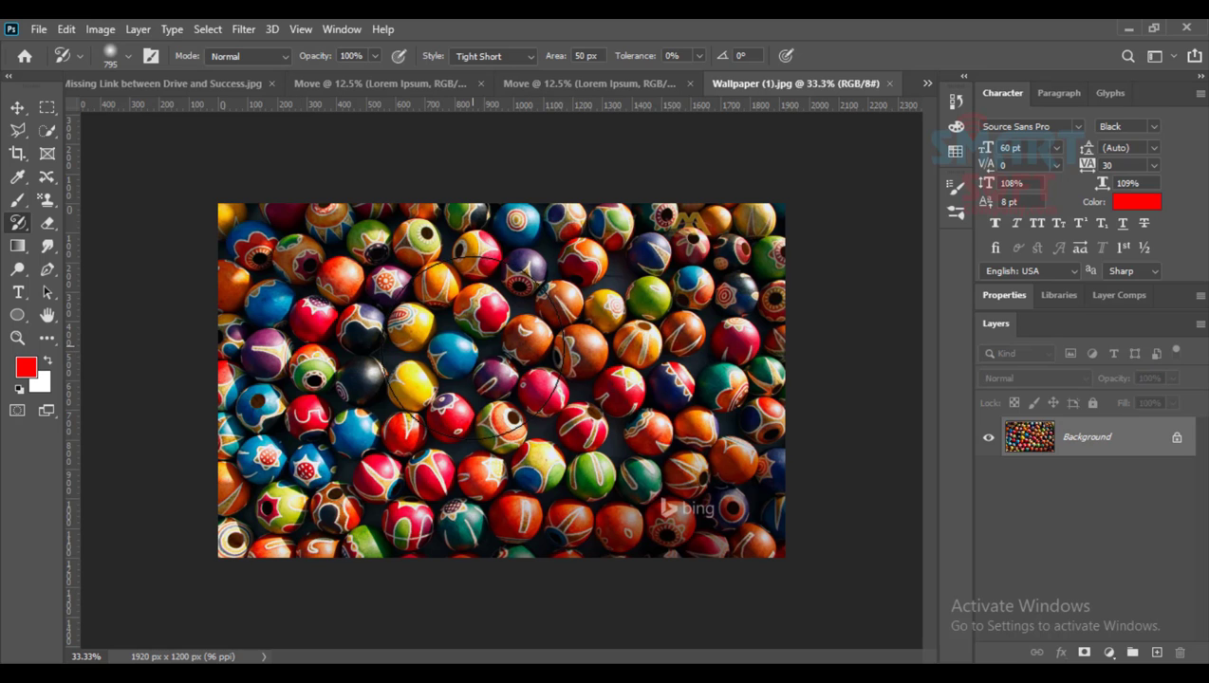
- Try the Art History Brush across most of the bead image, reduce the brush size to 69 px, and revert the image
mouse_move(474, 353)
left_mouse_down()
mouse_move(400, 387)
mouse_move(521, 409)
mouse_move(709, 348)
left_mouse_up()
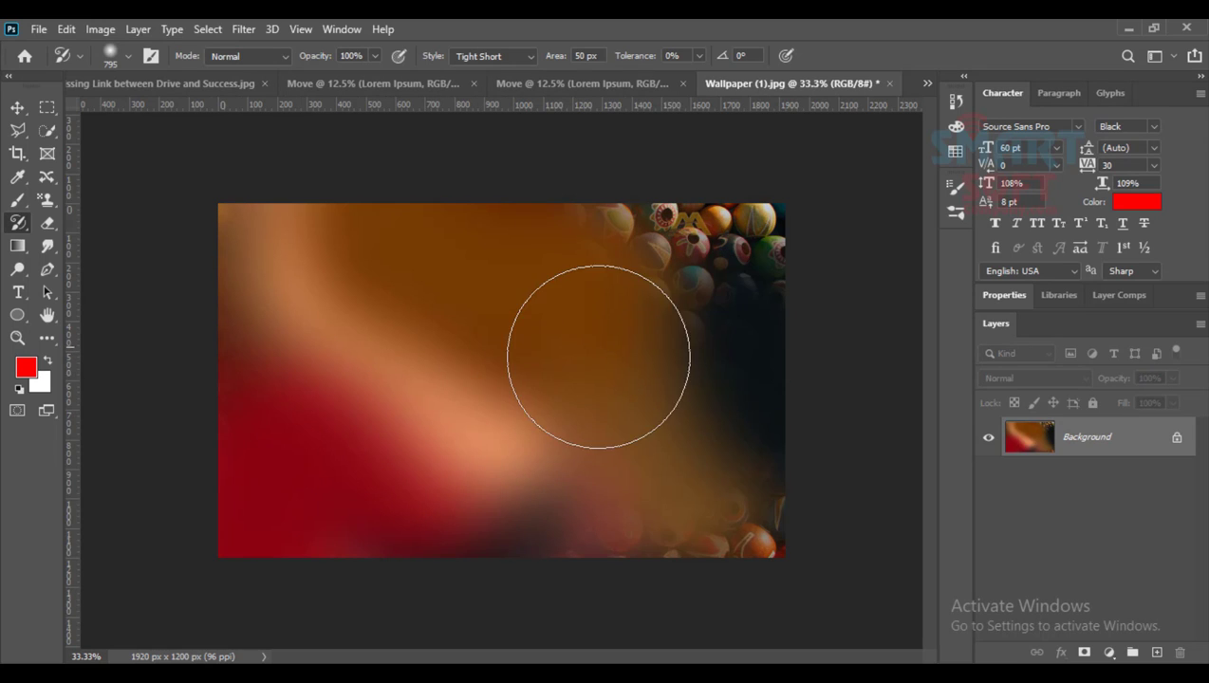
left_click_drag(594, 356, 487, 357)
key("F12")
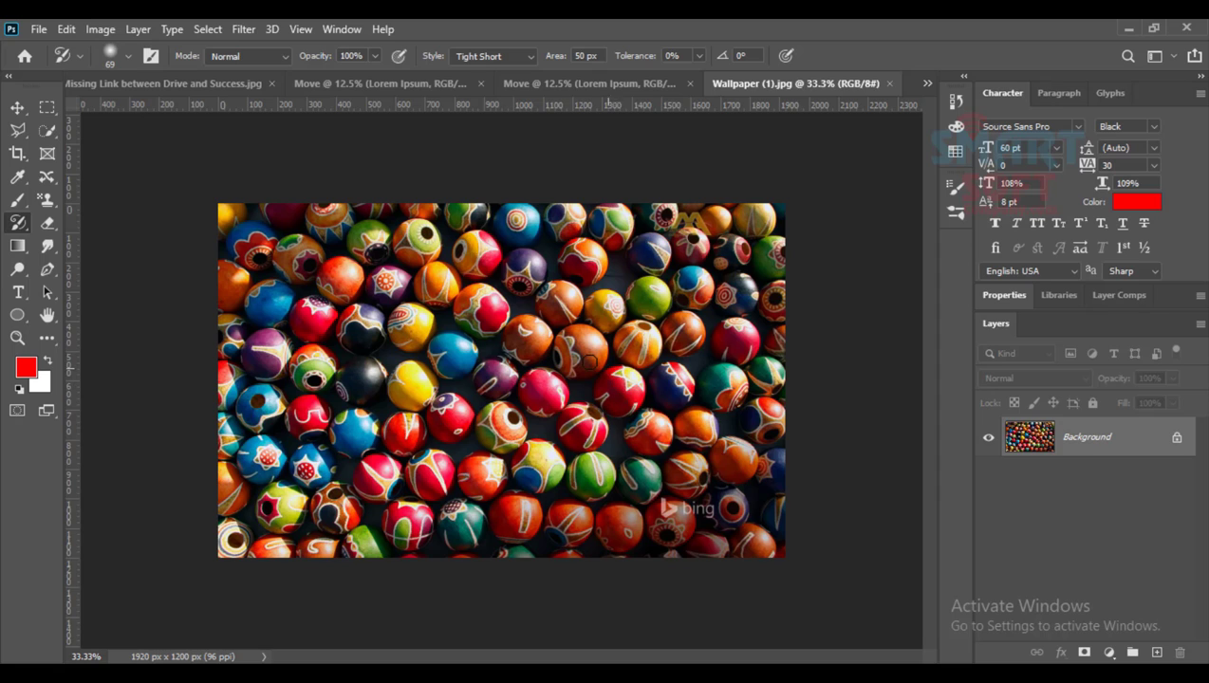
- Cover the whole bead image with blurred Art History Brush strokes, using a brush enlarged to 507 px, and switch to the Move tool
mouse_move(590, 362)
left_mouse_down()
mouse_move(434, 367)
mouse_move(373, 303)
mouse_move(615, 284)
mouse_move(433, 273)
mouse_move(394, 233)
mouse_move(300, 279)
mouse_move(334, 413)
mouse_move(443, 540)
mouse_move(300, 486)
mouse_move(234, 411)
mouse_move(227, 251)
mouse_move(266, 343)
mouse_move(484, 440)
mouse_move(752, 433)
mouse_move(684, 388)
mouse_move(380, 323)
mouse_move(244, 380)
mouse_move(416, 507)
mouse_move(476, 313)
mouse_move(519, 238)
mouse_move(406, 304)
mouse_move(444, 512)
mouse_move(334, 519)
mouse_move(516, 565)
mouse_move(622, 525)
mouse_move(213, 224)
mouse_move(379, 189)
mouse_move(698, 203)
mouse_move(737, 249)
mouse_move(743, 305)
mouse_move(507, 261)
left_mouse_up()
right_click(540, 439, "alt")
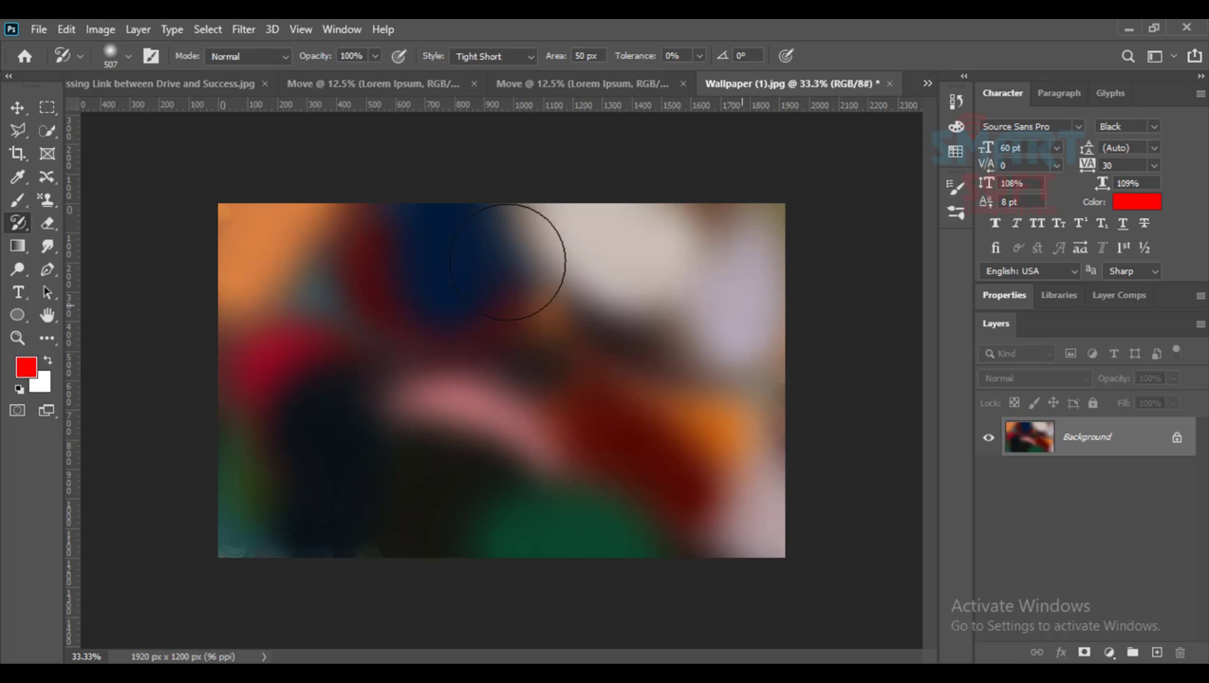
mouse_move(304, 547)
left_mouse_down()
mouse_move(223, 554)
mouse_move(213, 495)
mouse_move(242, 352)
left_mouse_up()
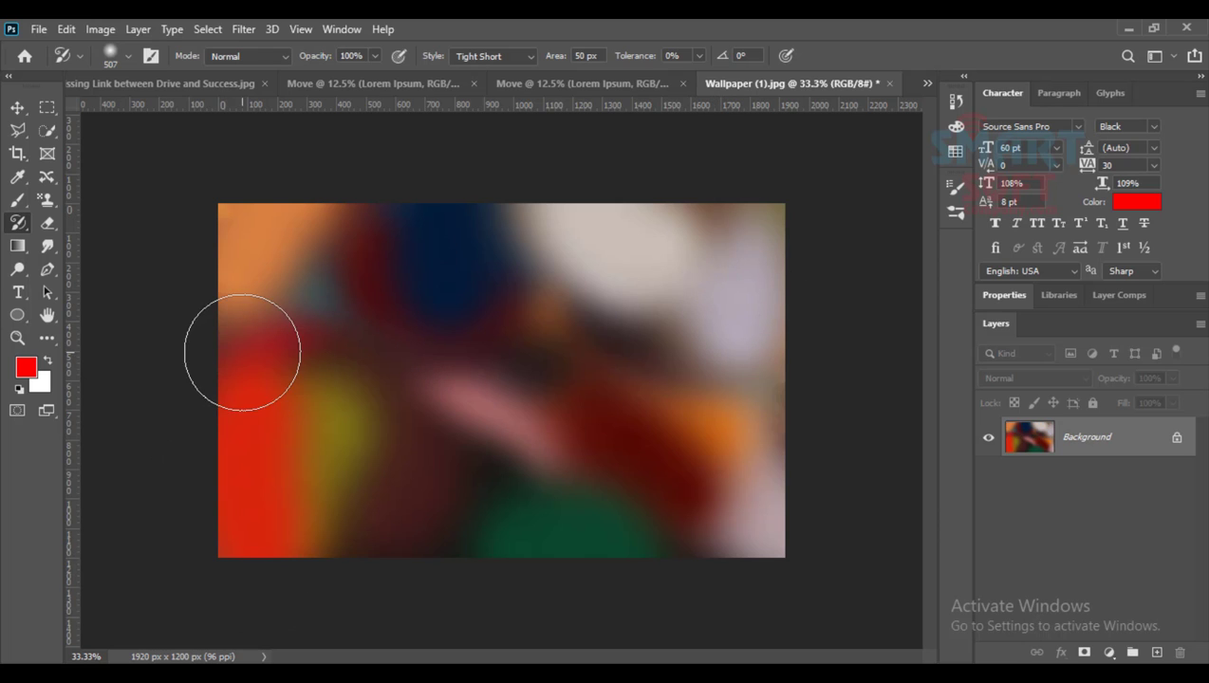
left_click(18, 107)
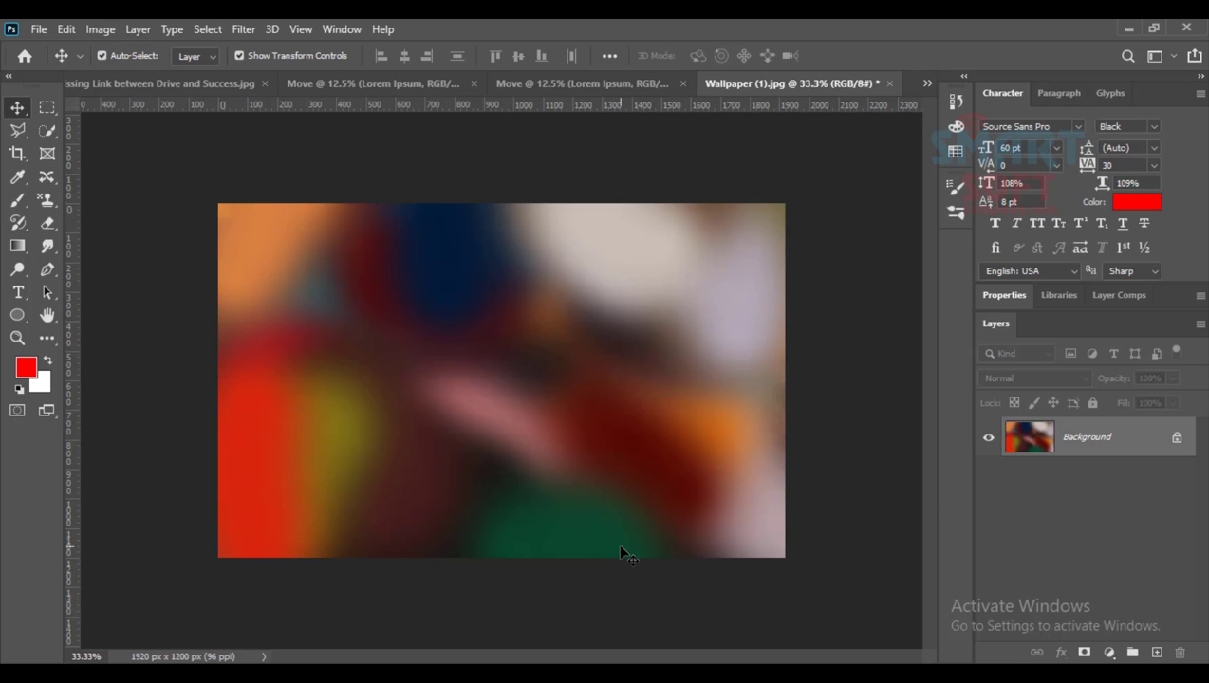